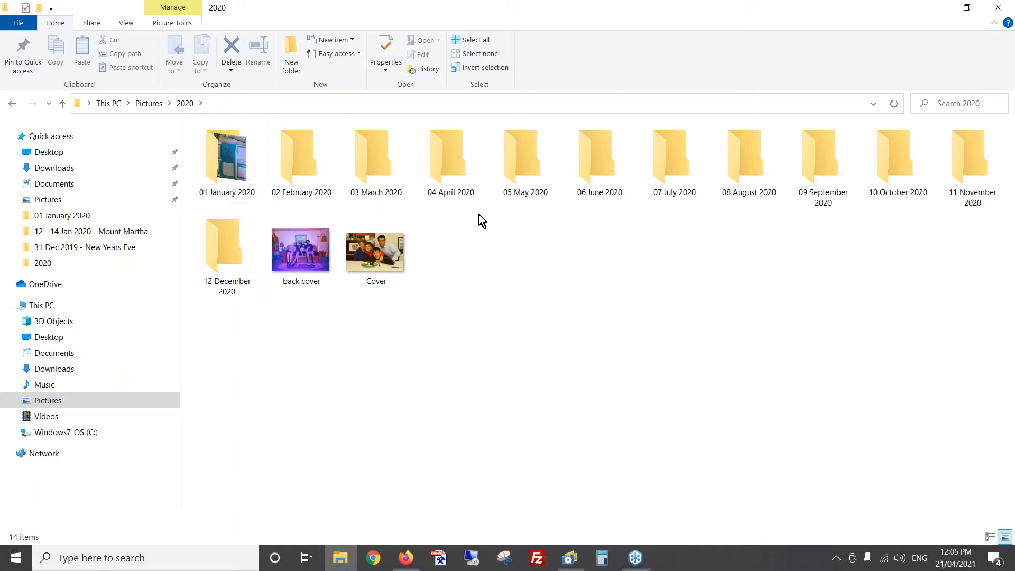
Step: Open the 01 January 2020 folder inside the 2020 pictures folder
mouse_move(233, 166)
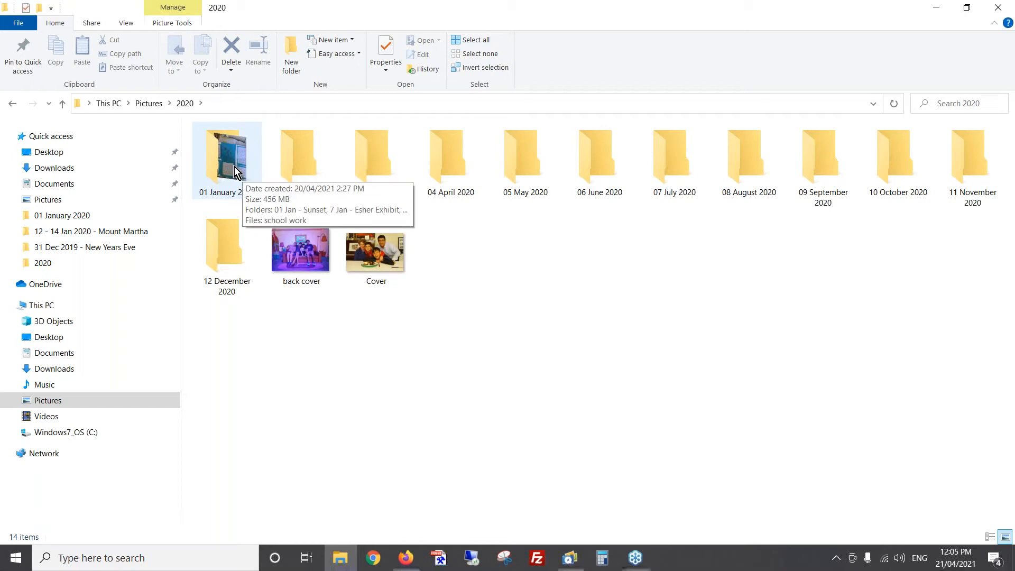
double_click(233, 166)
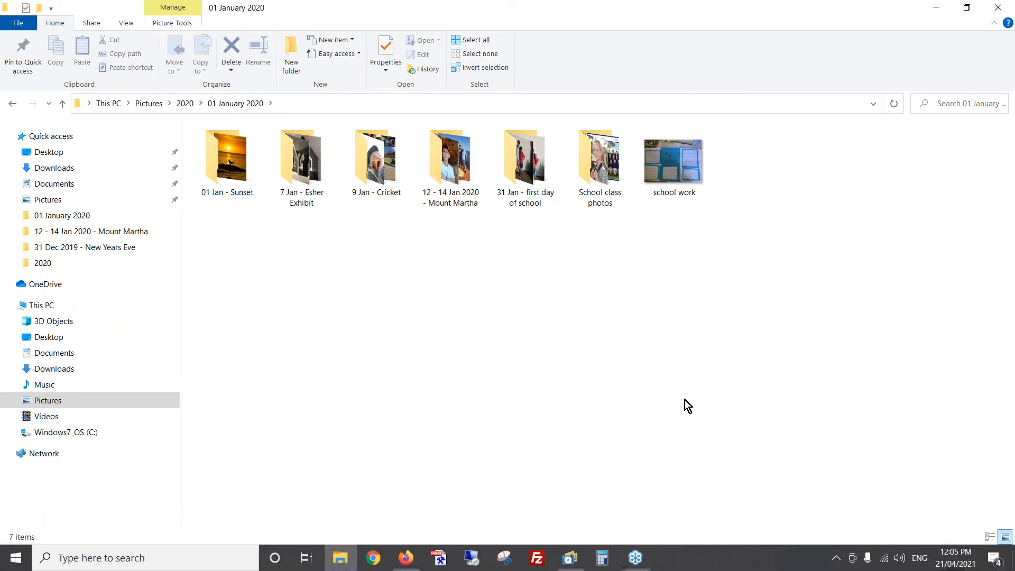
Step: Switch to albumworks and start a new project in the Classic Photo Books - HD & SD category
key(alt+Tab)
key(alt+Tab)
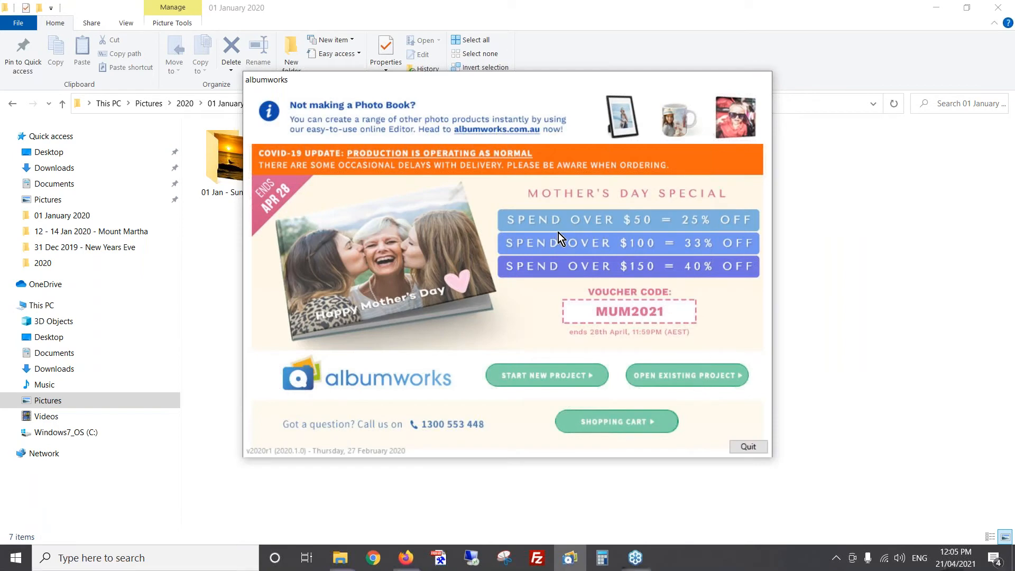
click(556, 374)
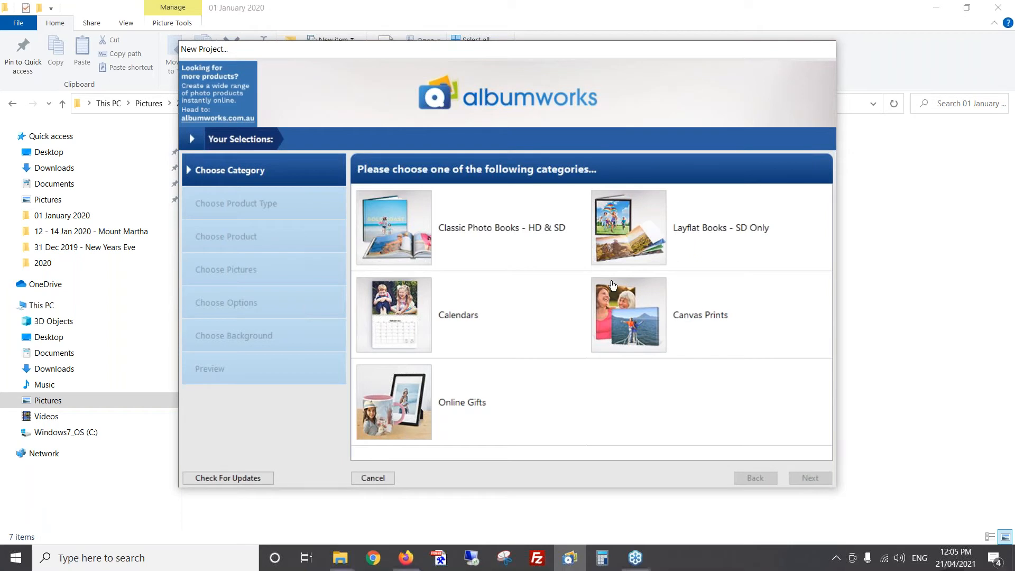
click(635, 227)
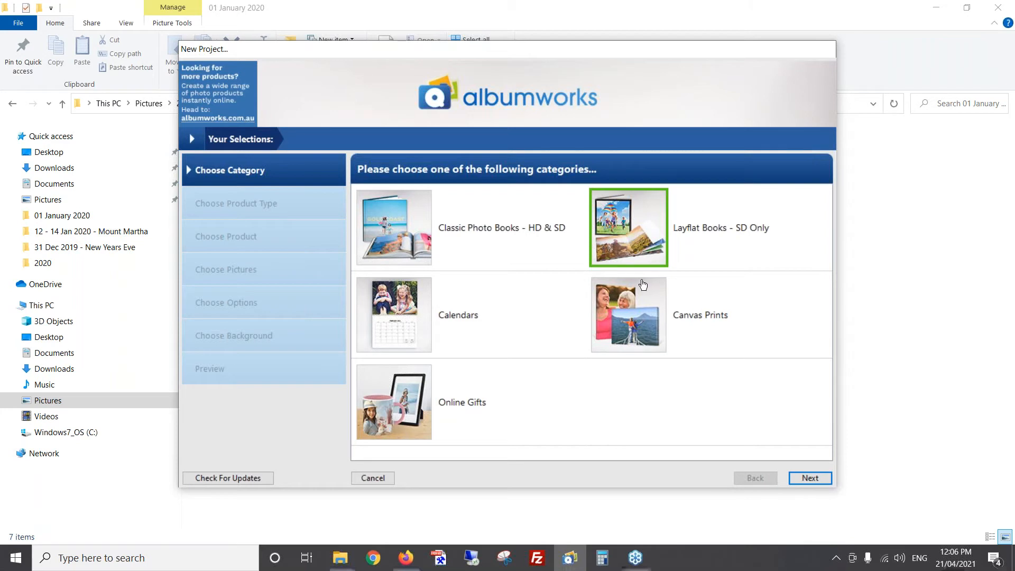
click(398, 232)
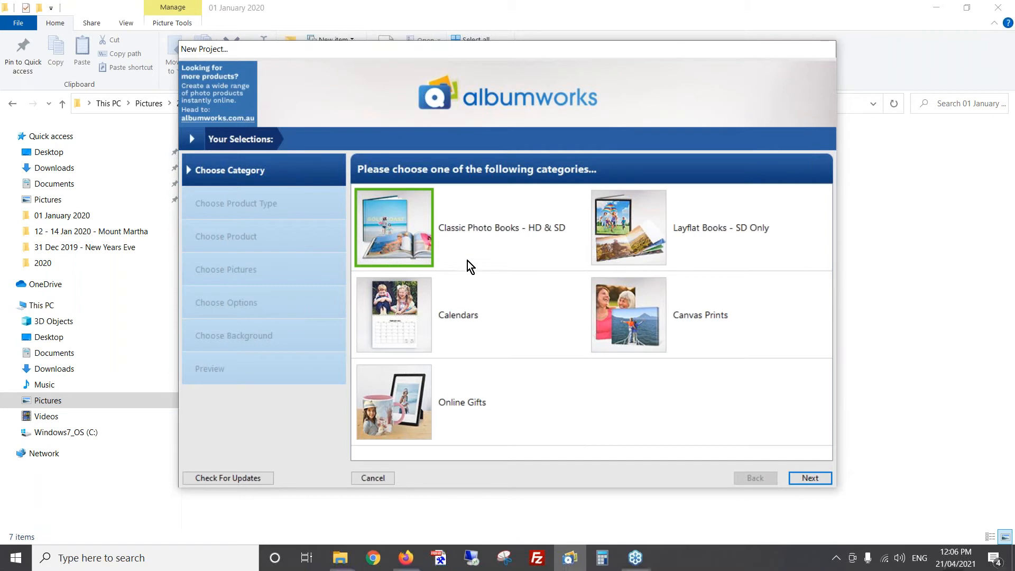
click(814, 477)
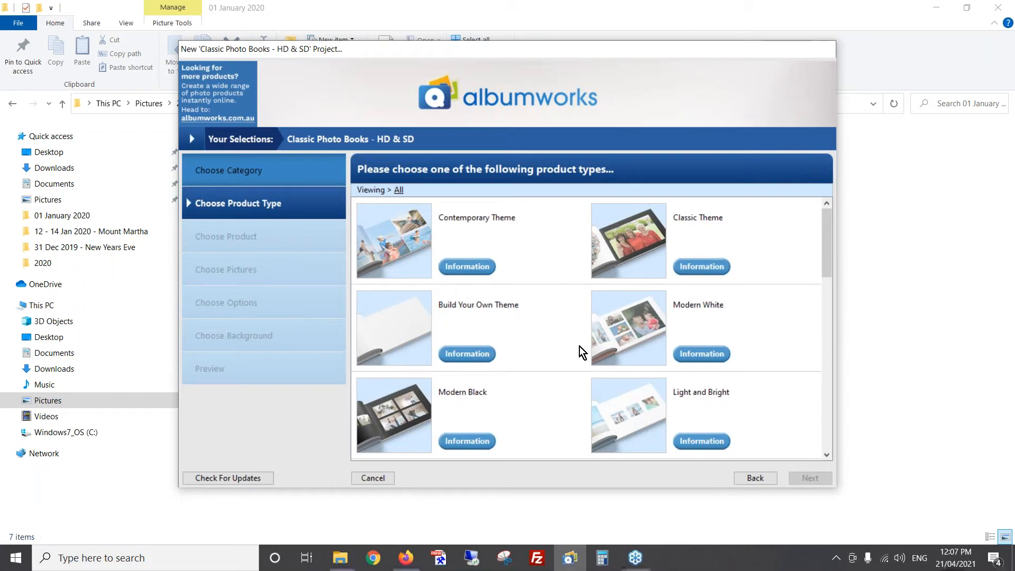
Step: Choose the A Year to Remember theme as the photo book's product type
click(380, 321)
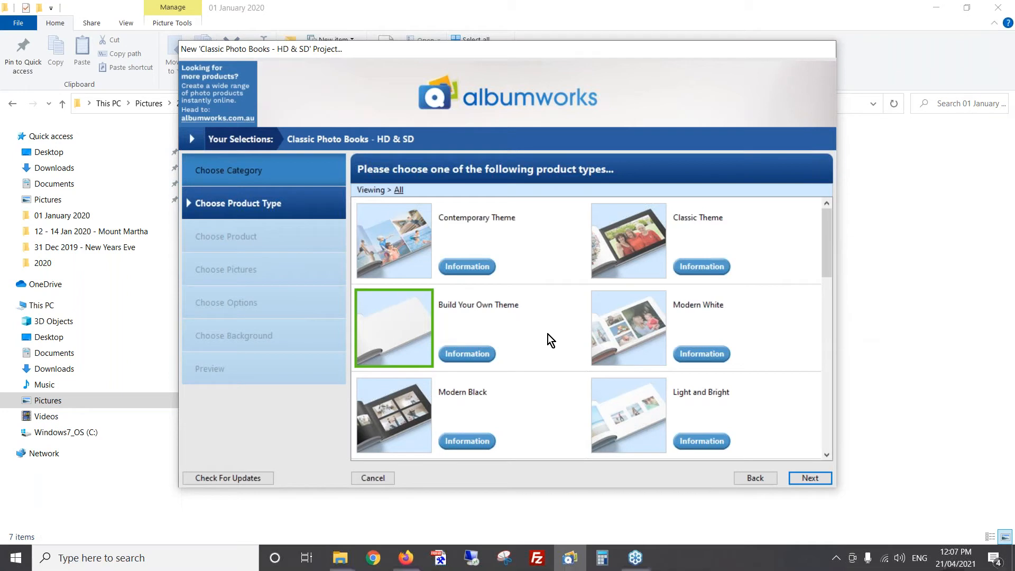
click(634, 240)
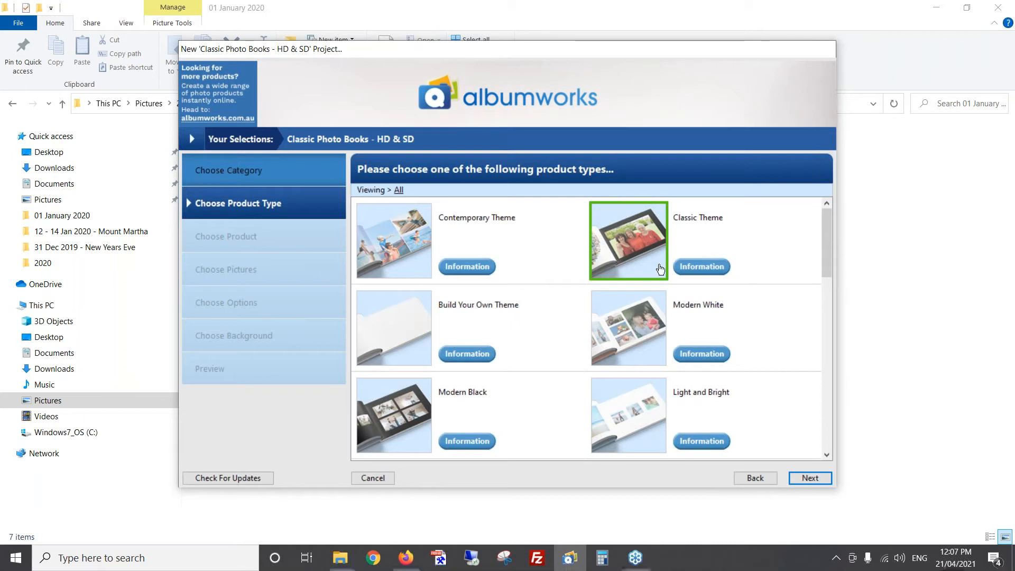
drag(826, 268, 824, 377)
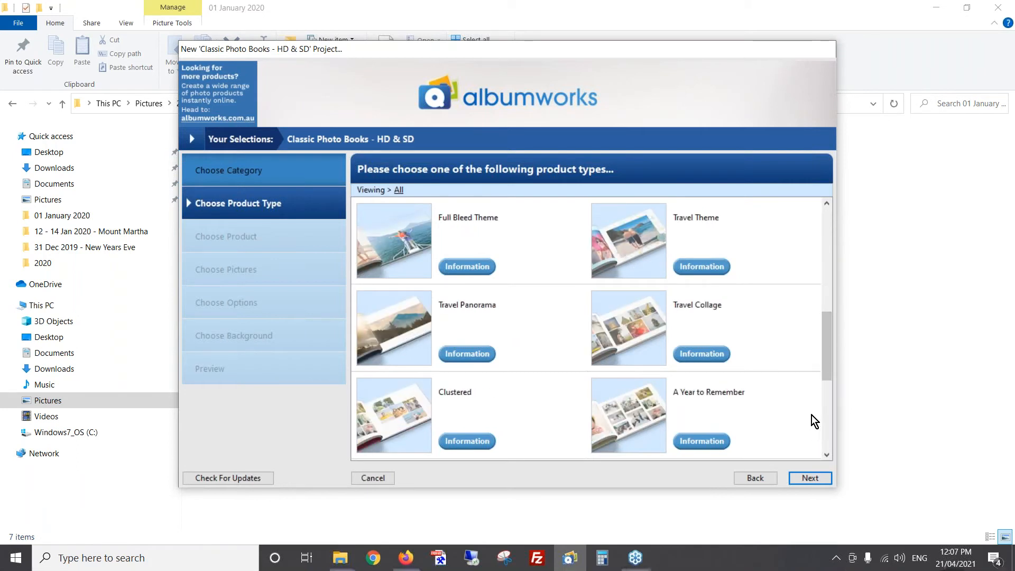
click(627, 409)
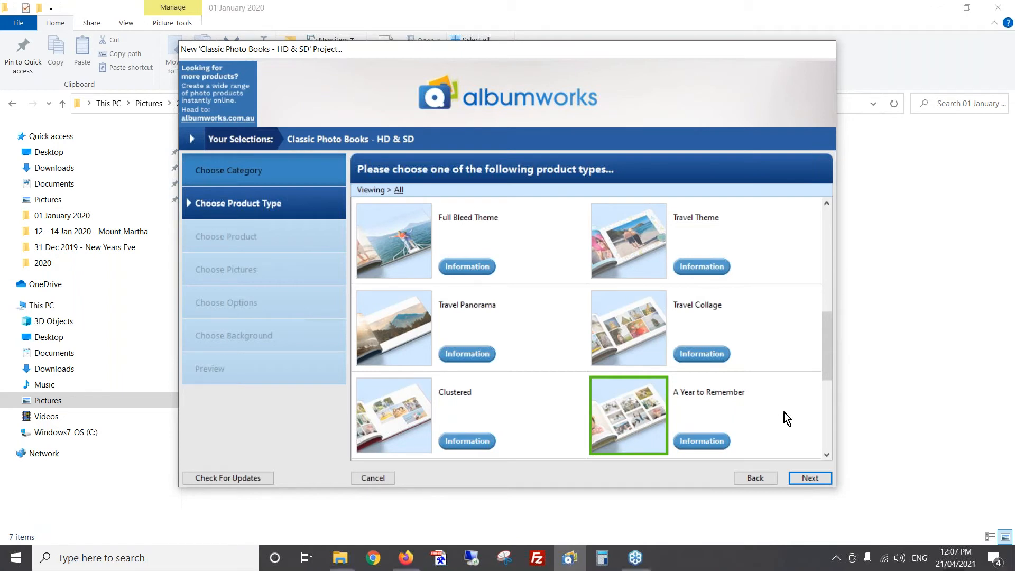
click(809, 481)
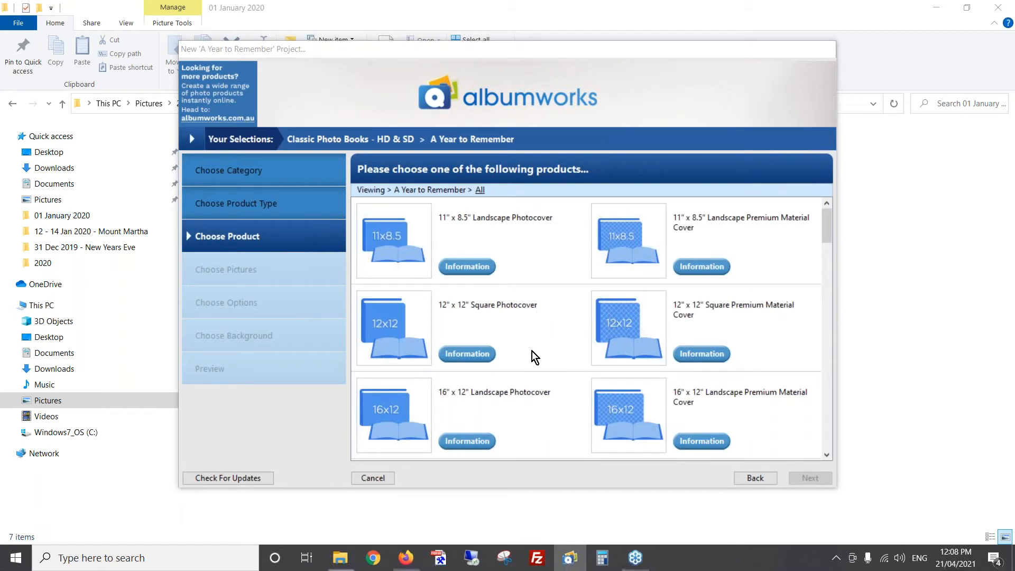
Step: Choose the 12" x 12" Square Photocover - HD product for the book
scroll(532, 350, down, 10)
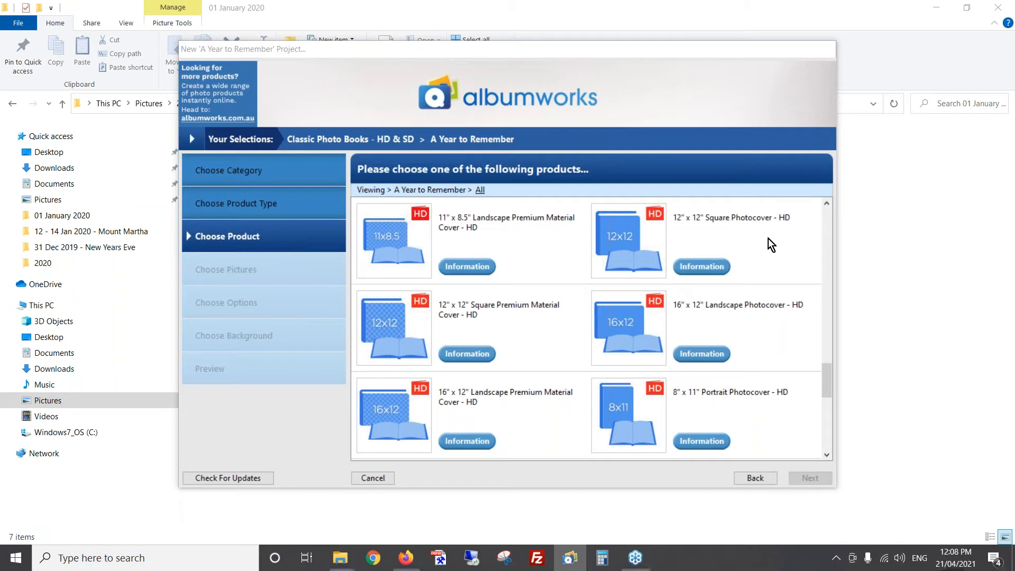
click(631, 233)
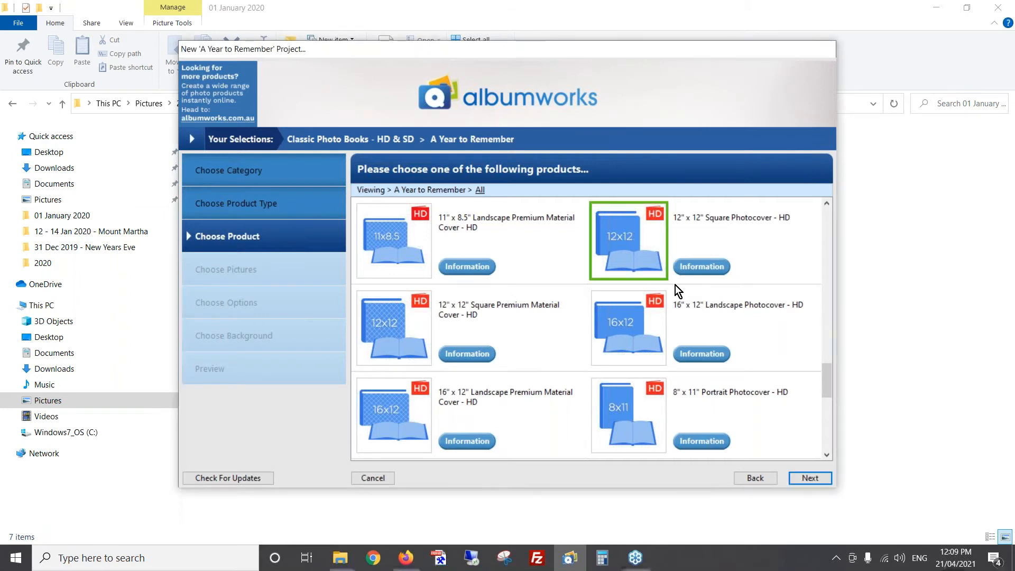
click(817, 477)
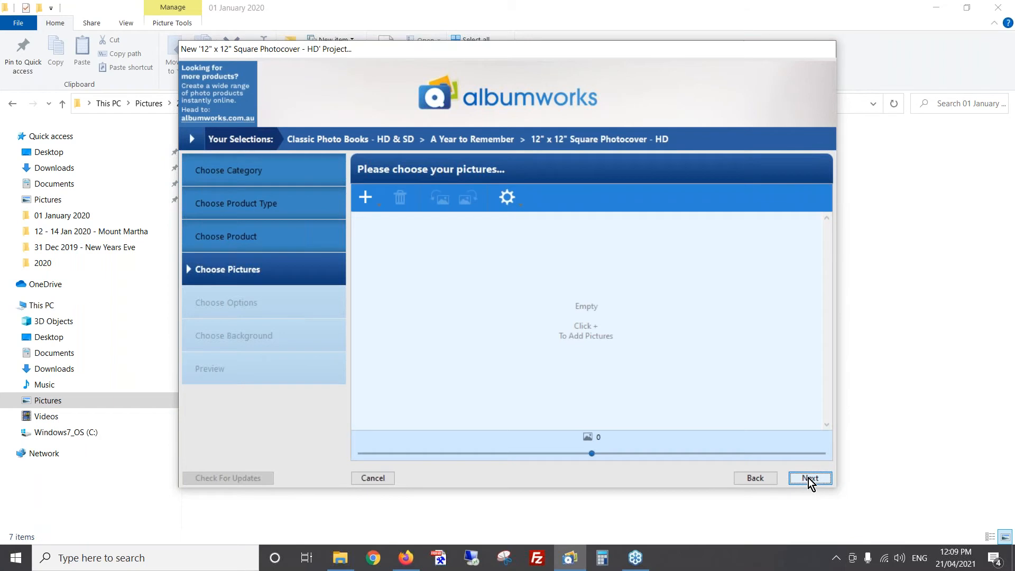
Step: Skip adding pictures and create the project under the name Webinar 39
click(809, 477)
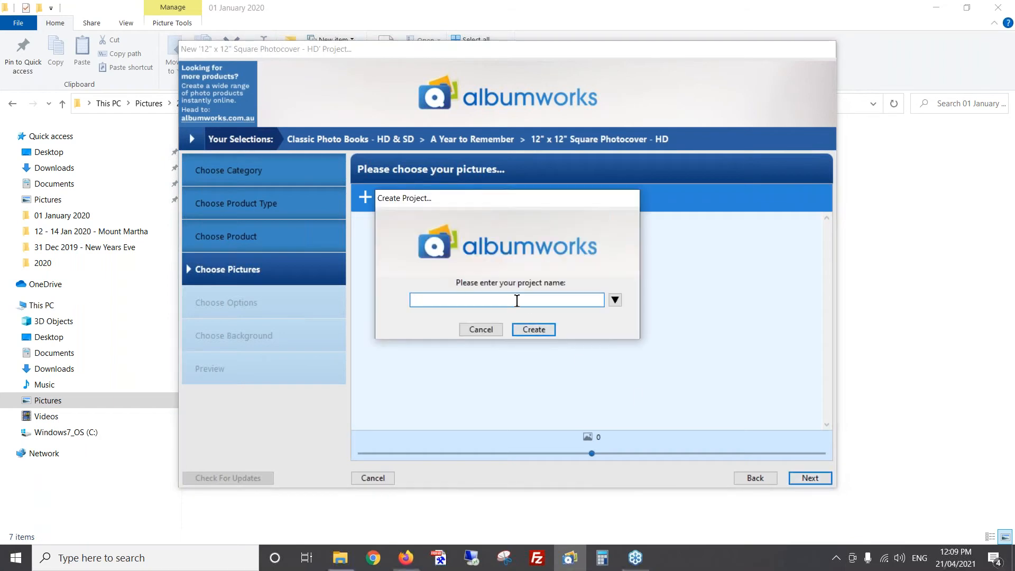
text(Webinar 39)
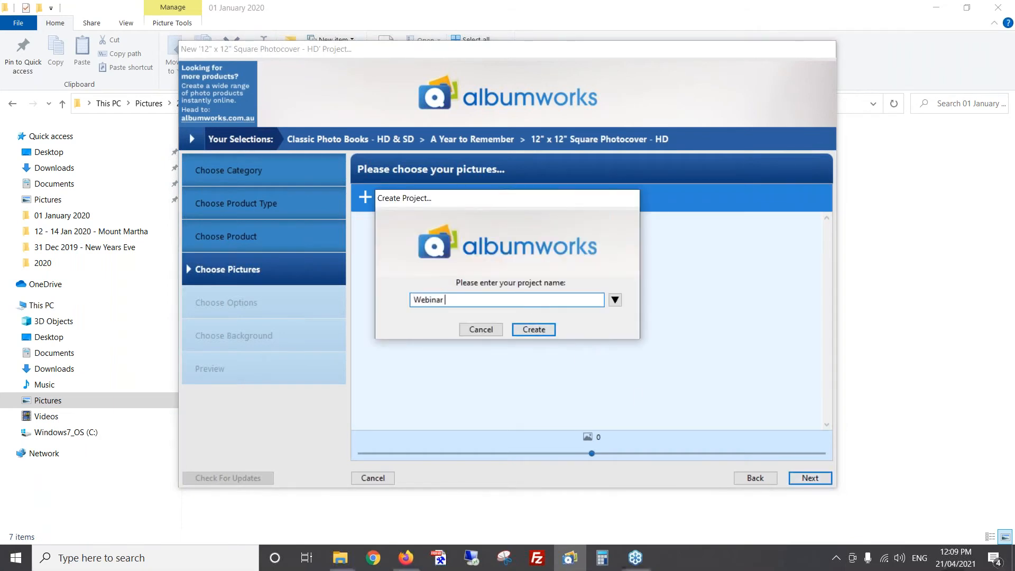
click(532, 329)
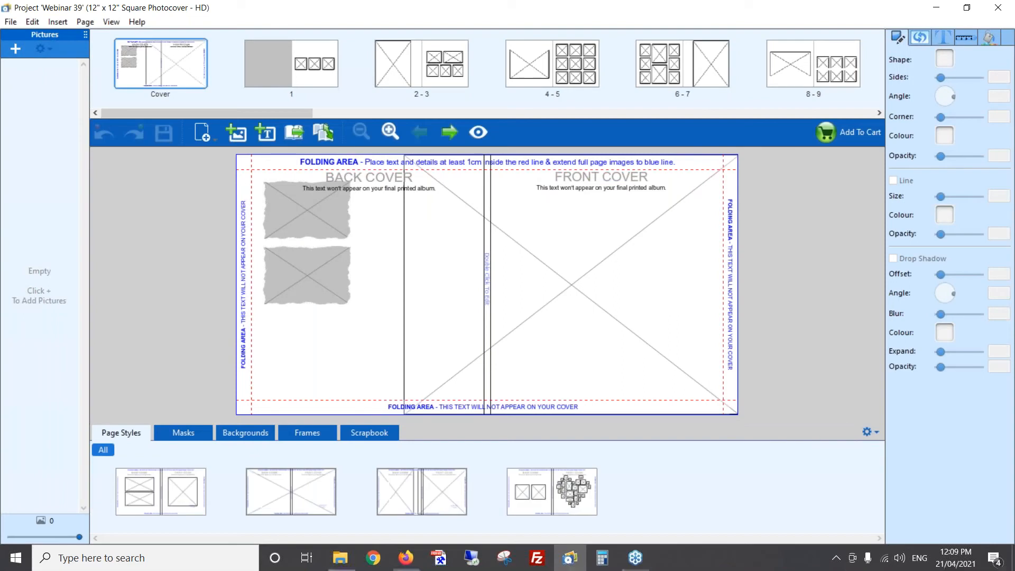
Step: Replace the layout of page 1 with the single-picture page style remember 3
click(422, 66)
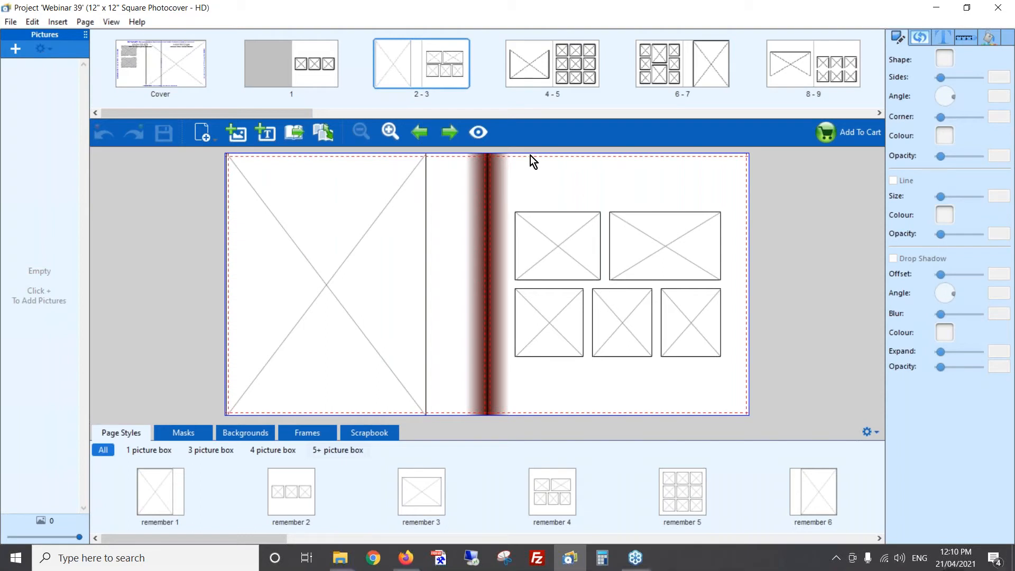
click(325, 78)
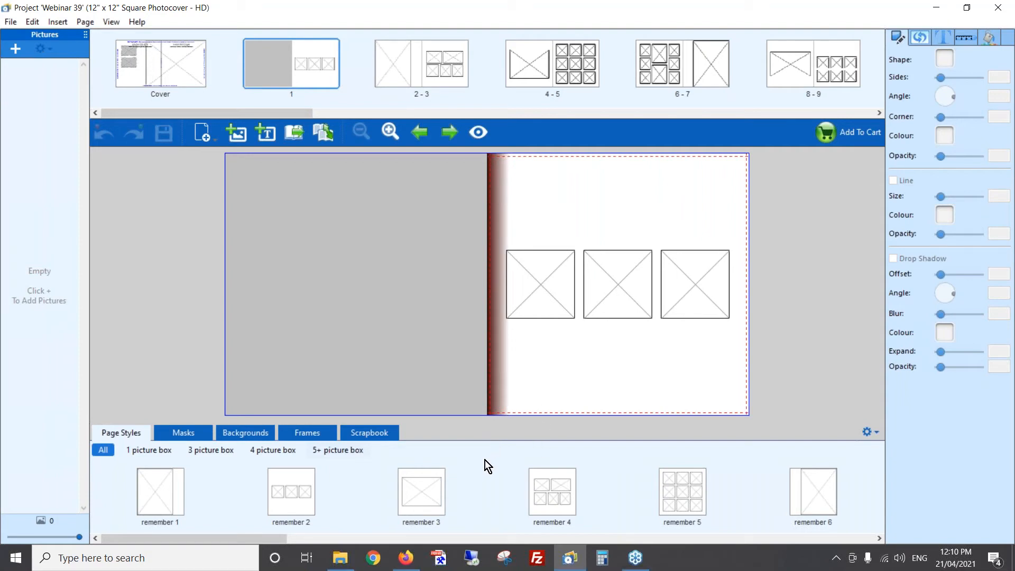
drag(422, 490, 670, 254)
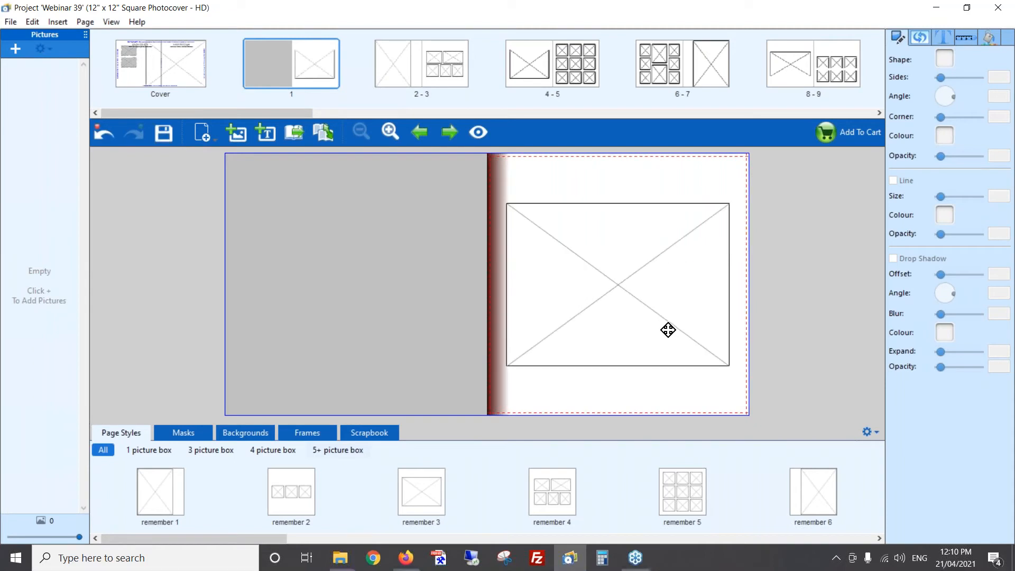
Step: Switch to File Explorer and restore its window to a smaller size, placed beside the empty picture box on page 1
key(alt+Tab)
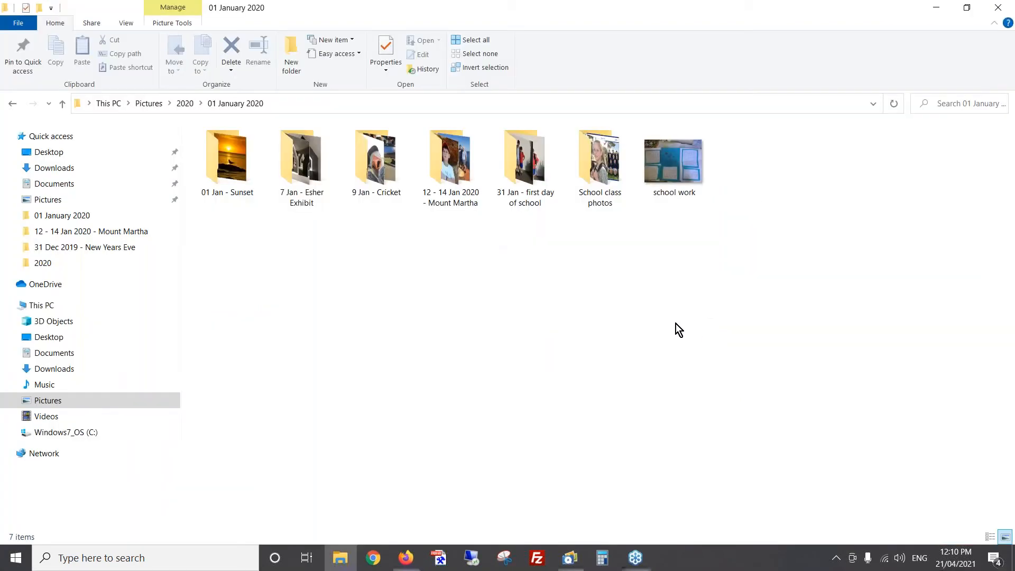
double_click(471, 7)
drag(288, 16, 271, 15)
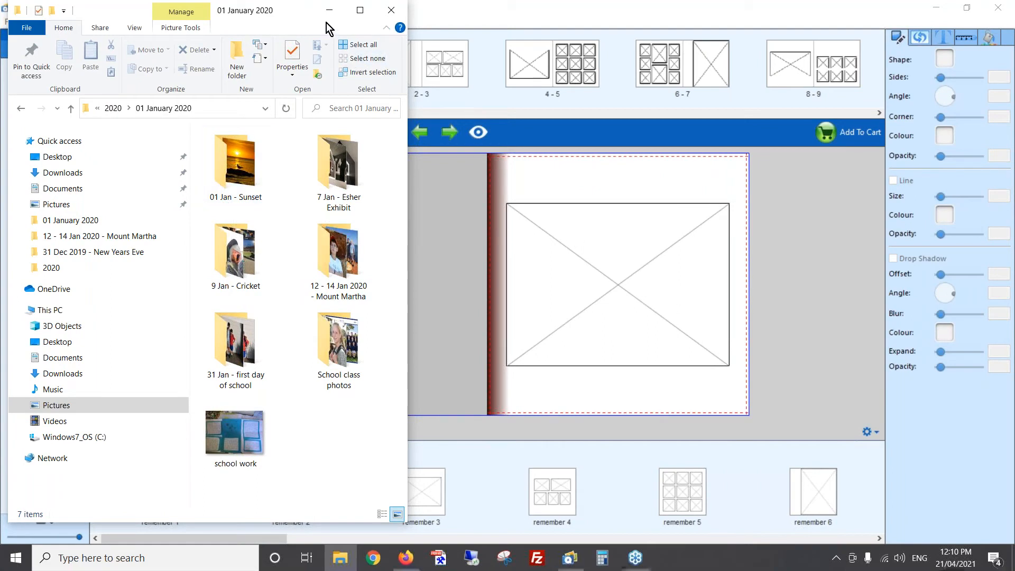
drag(304, 17, 443, 61)
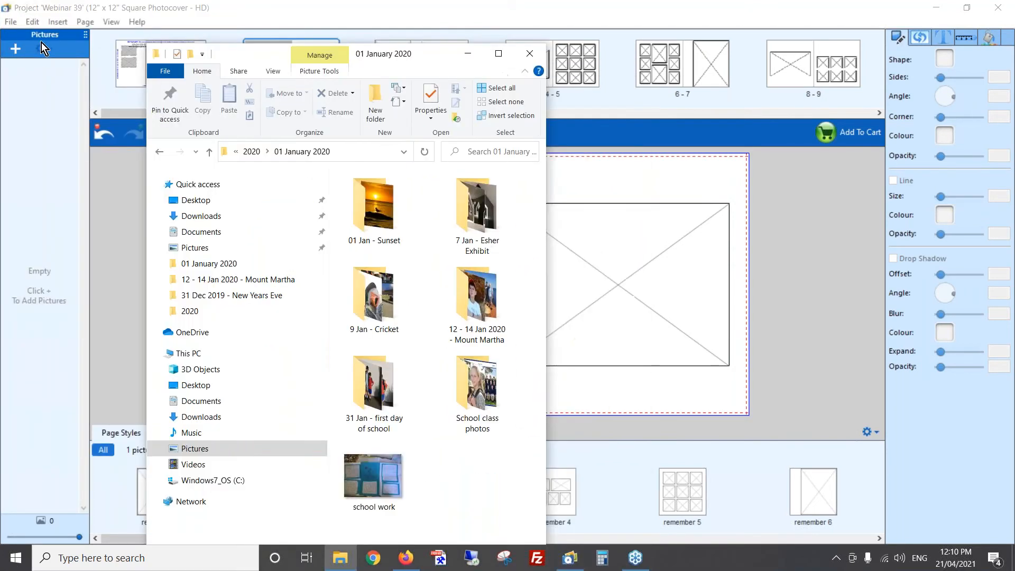
drag(412, 53, 272, 12)
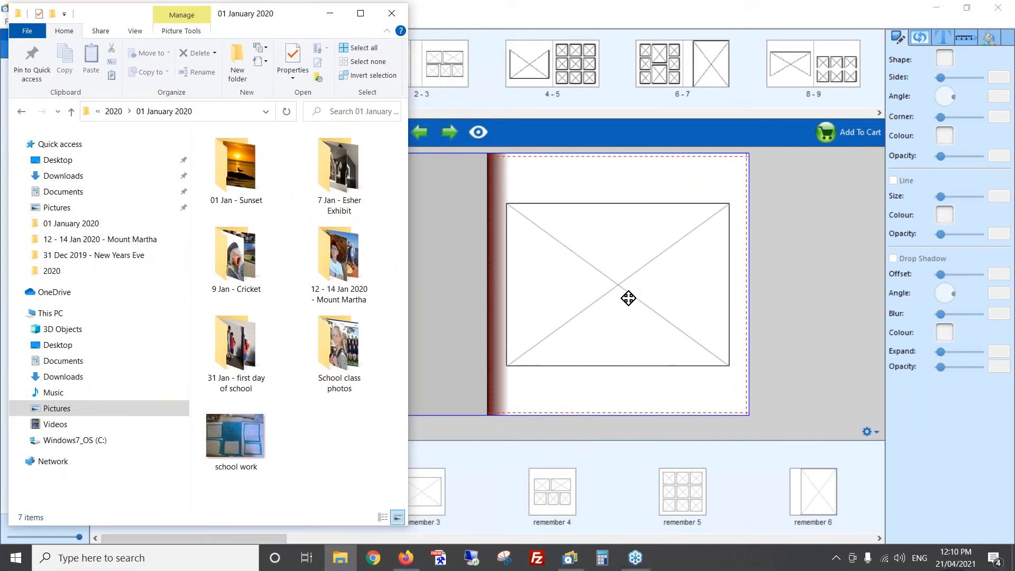
Step: Place IMG_7027 from the 01 Jan - Sunset folder into the picture box on page 1
double_click(236, 177)
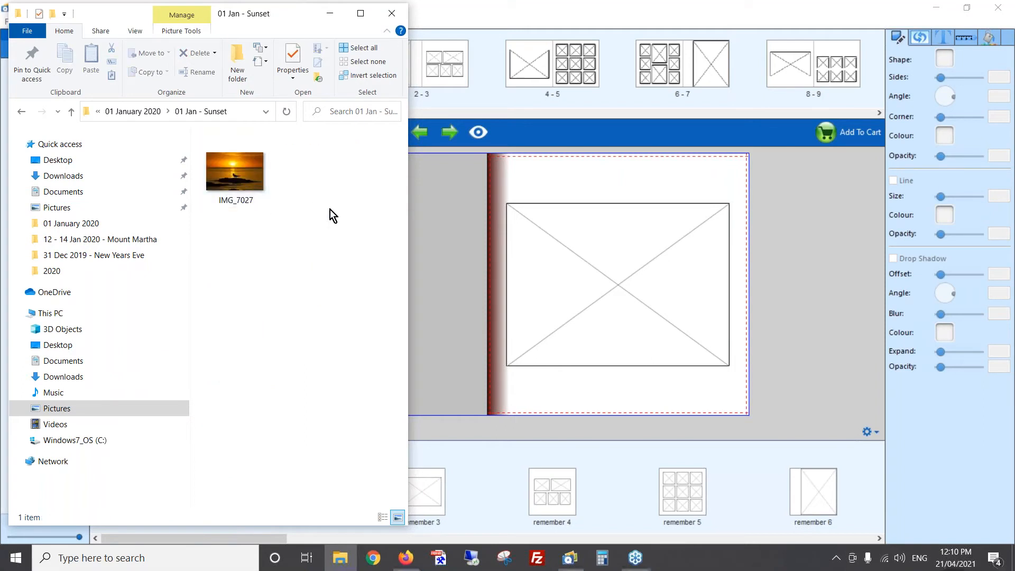
drag(232, 170, 661, 297)
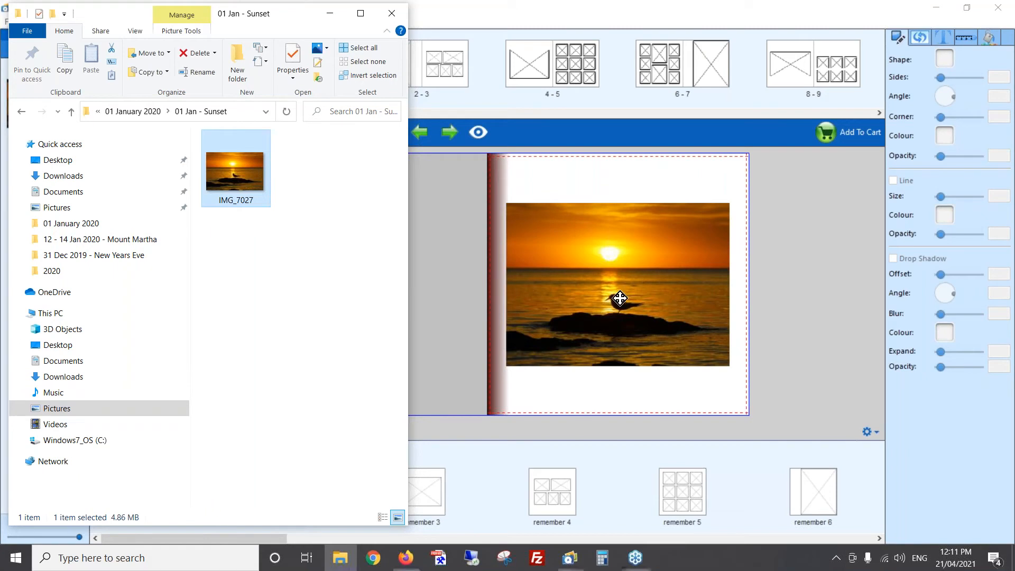
Step: Widen the sunset picture to the outer page edge and towards the spine, and extend its lower edge downward
click(677, 278)
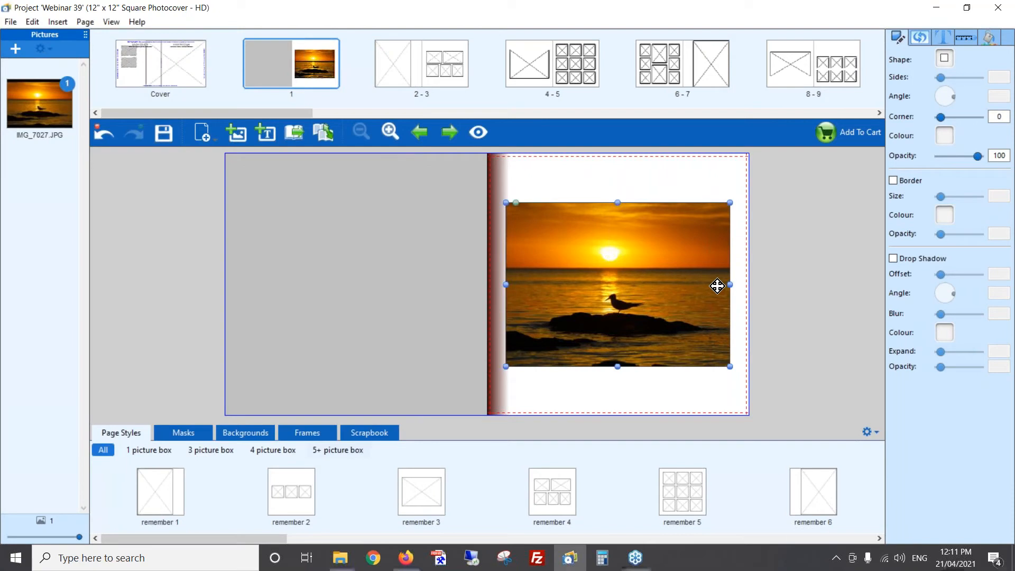
click(734, 290)
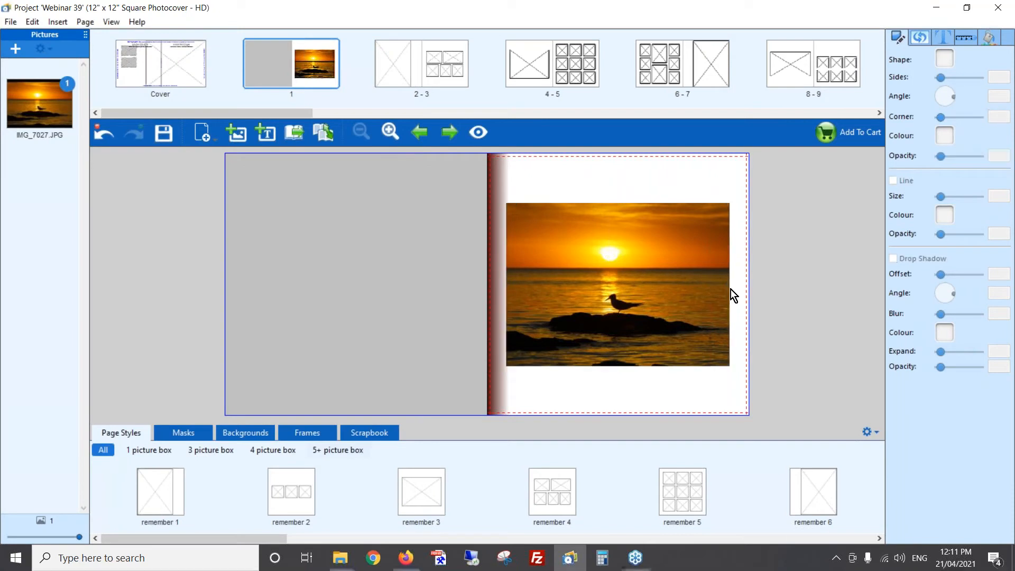
click(667, 286)
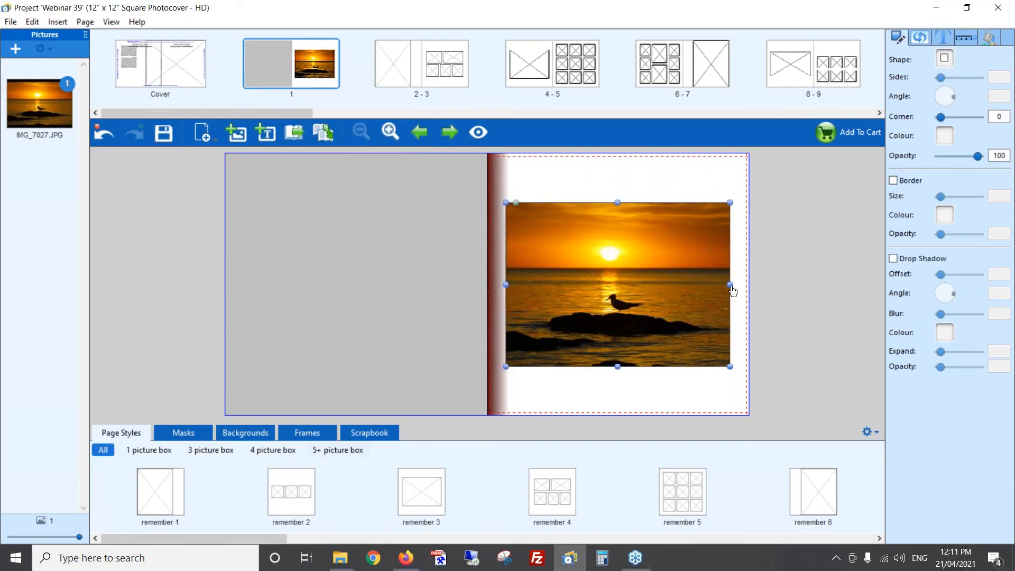
drag(732, 290, 749, 289)
drag(509, 286, 496, 289)
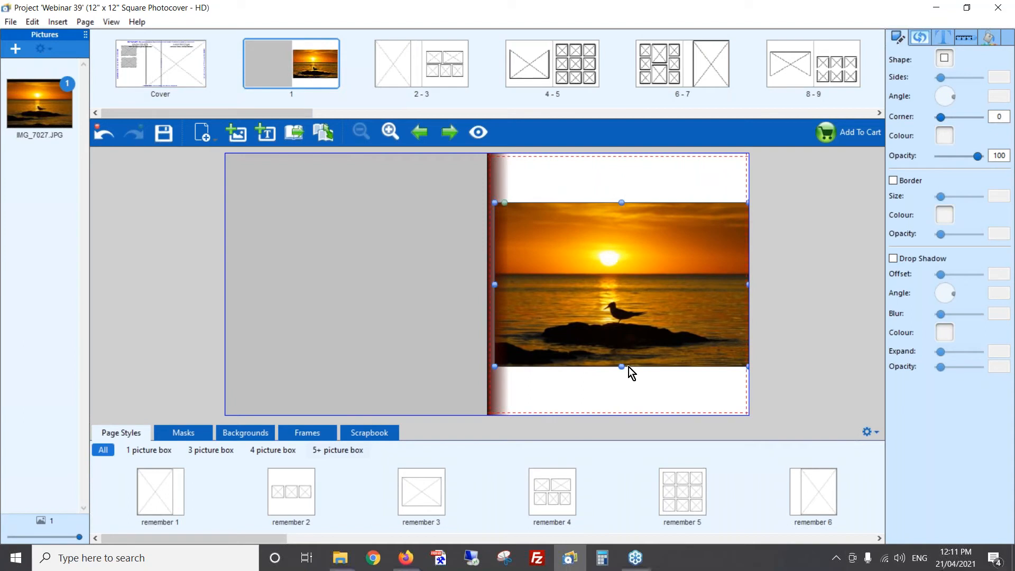
drag(622, 367, 624, 390)
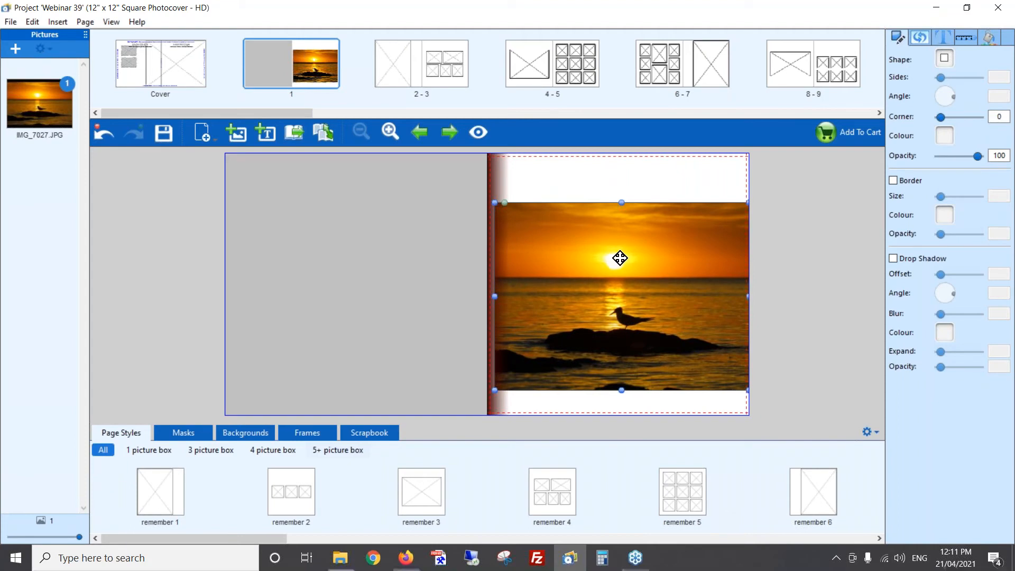
Step: Align the sunset picture to the vertical page centre
right_click(615, 236)
mouse_move(674, 243)
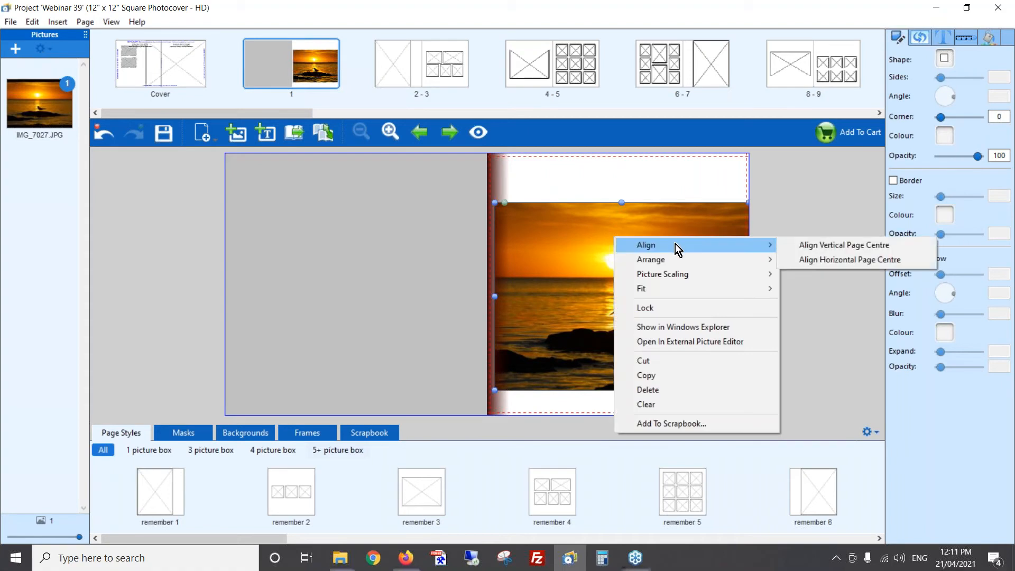
click(802, 246)
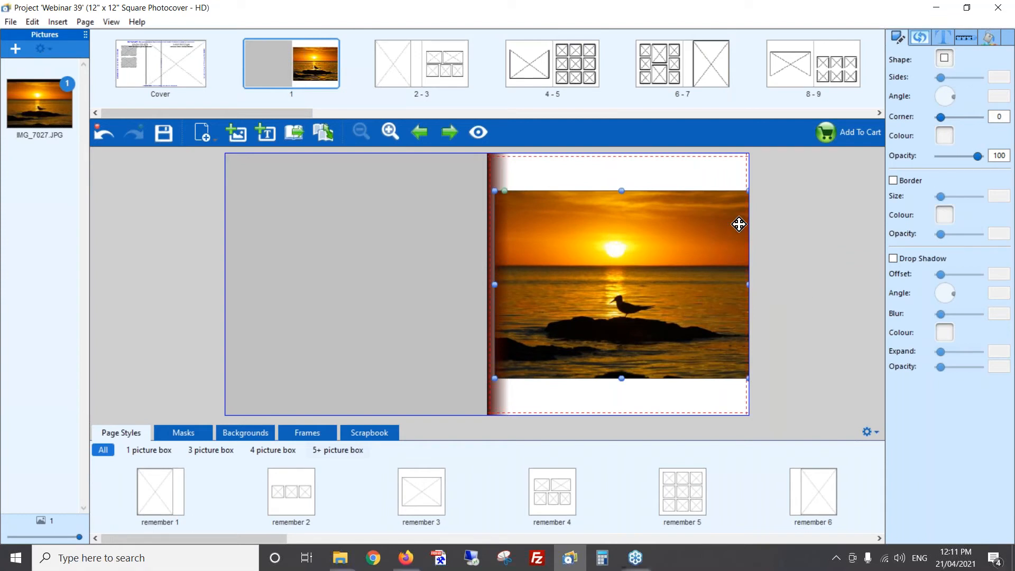
Step: Open pages 2 - 3, then switch to File Explorer, open the 12 - 14 Jan 2020 - Mount Martha folder and move its window aside
click(410, 61)
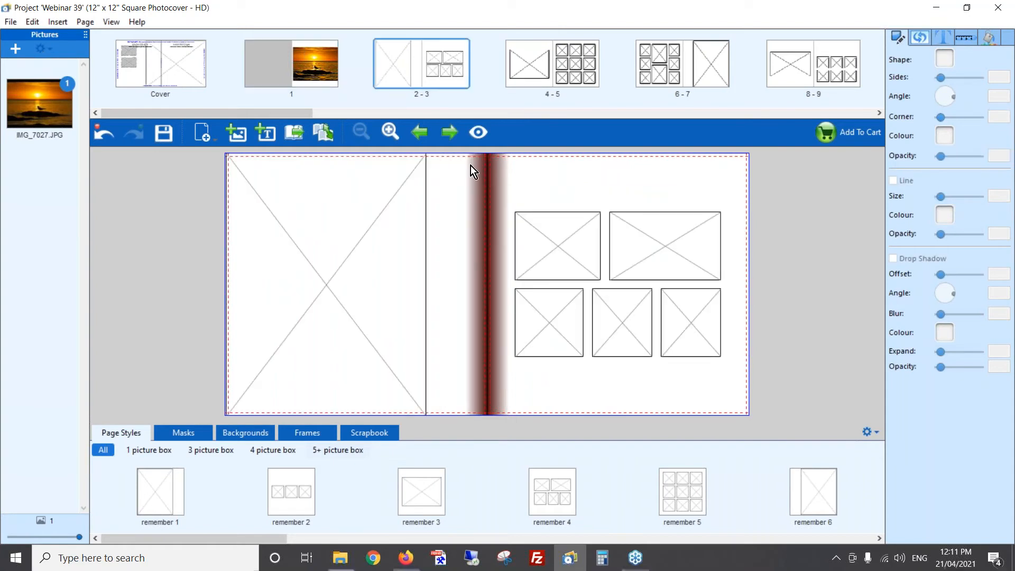
key(alt+Tab)
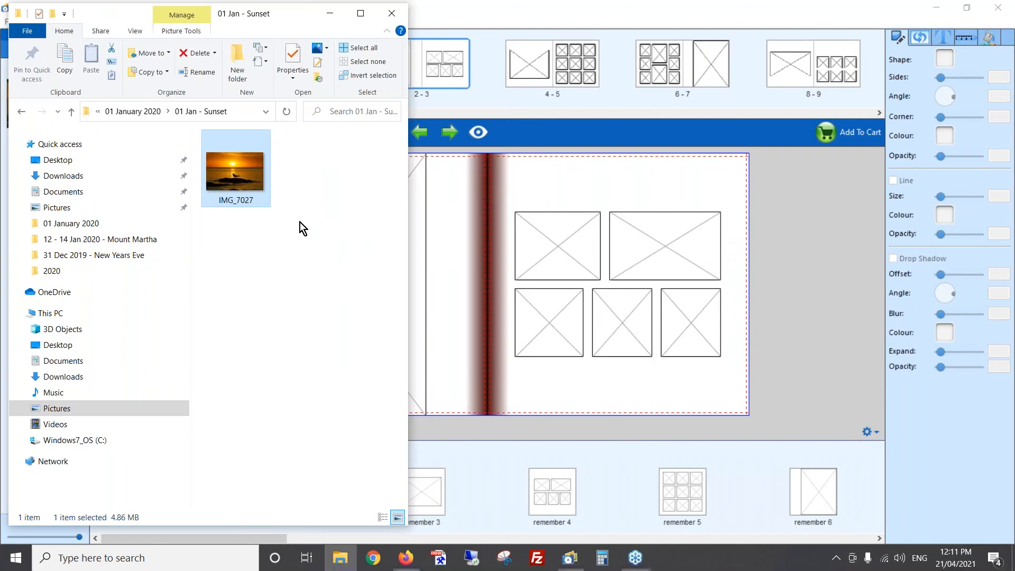
click(134, 112)
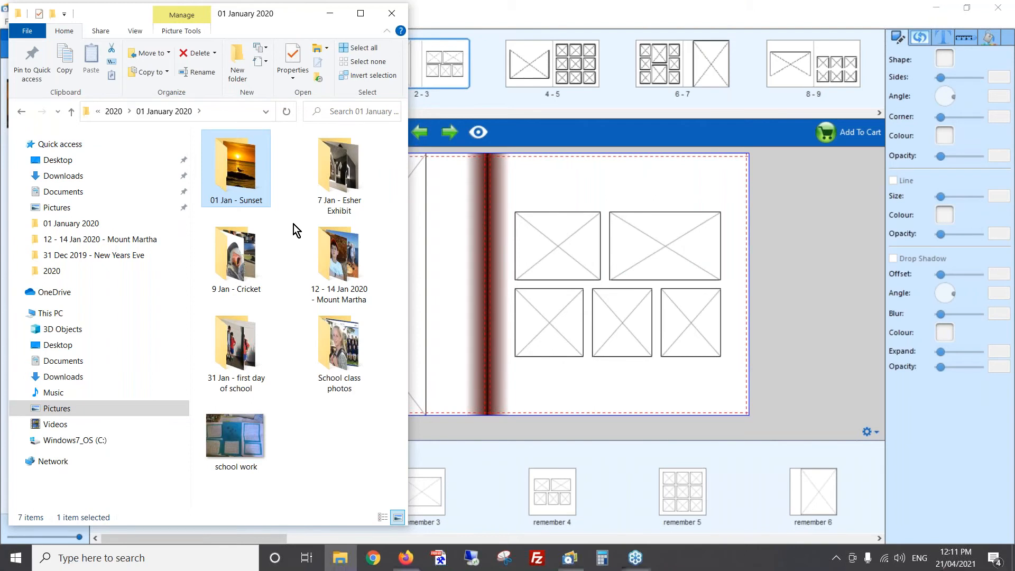
double_click(341, 262)
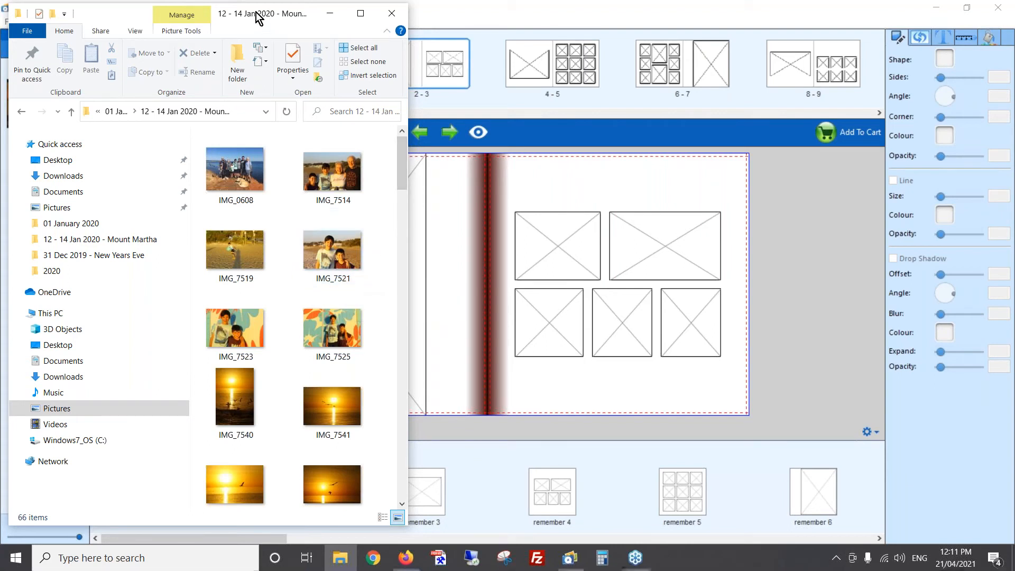
drag(249, 12, 195, 11)
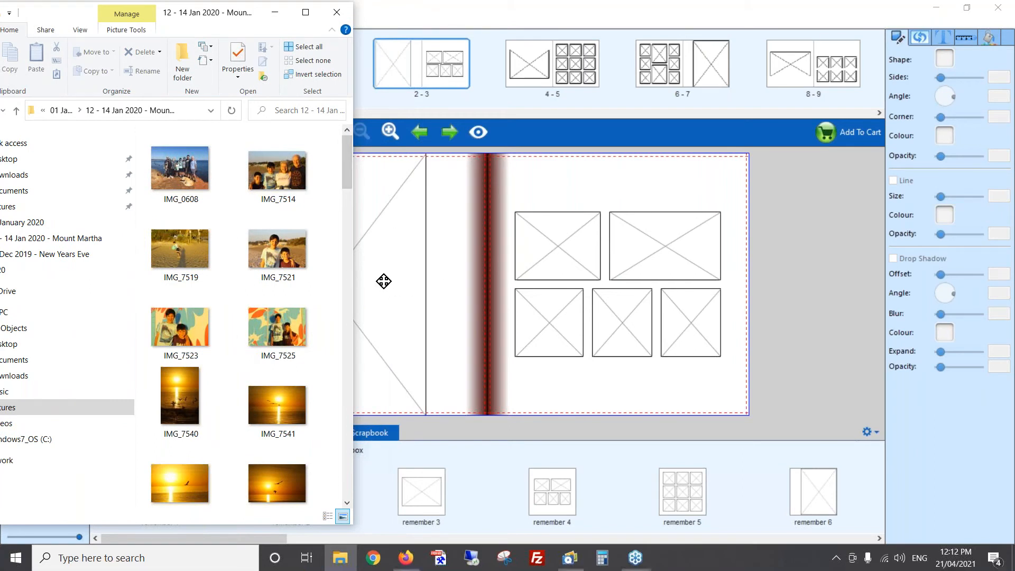
Step: Place IMG_7523 from the Mount Martha folder into the large picture box on page 2
click(177, 329)
drag(354, 310, 407, 300)
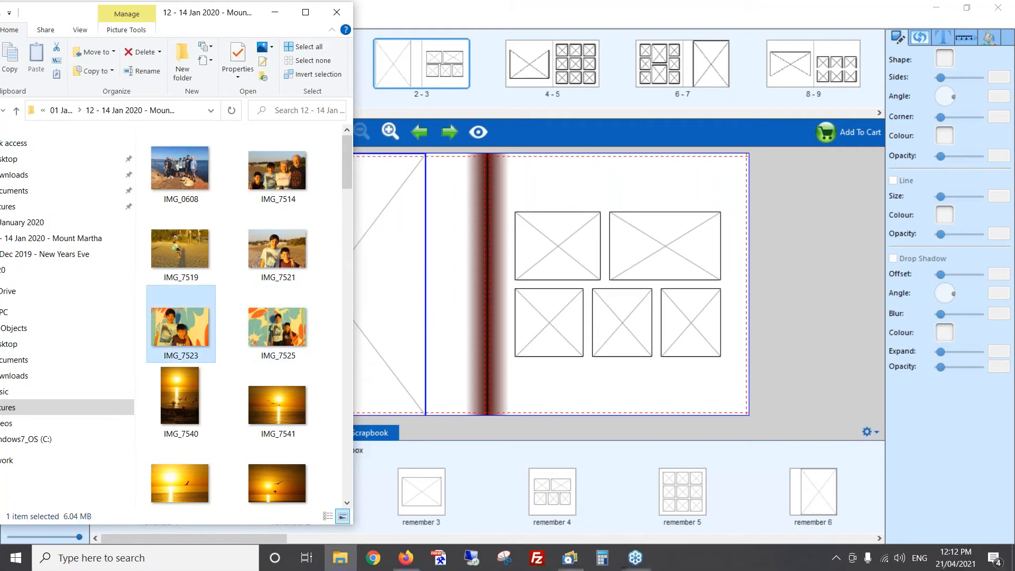
click(443, 292)
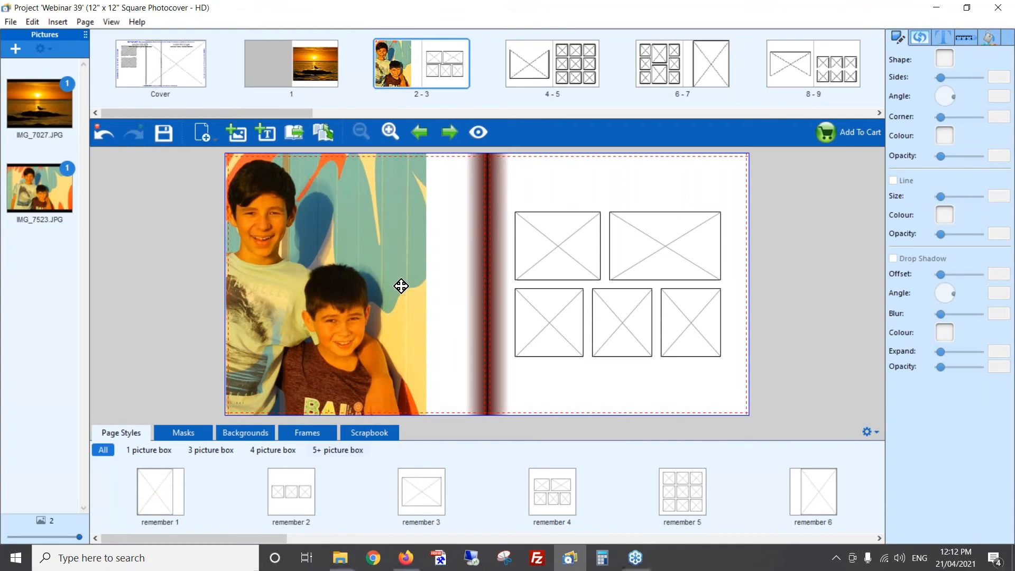
Step: Apply the remember 9 page style to page 2 and extend its picture's lower edge level with the bottom row of boxes on page 3
drag(269, 537, 488, 548)
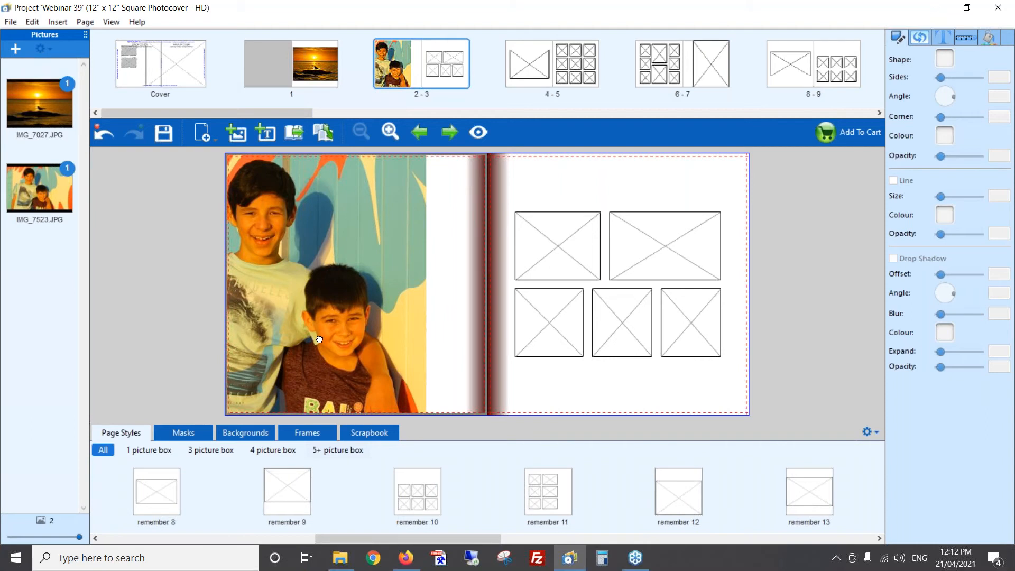
drag(321, 336, 321, 333)
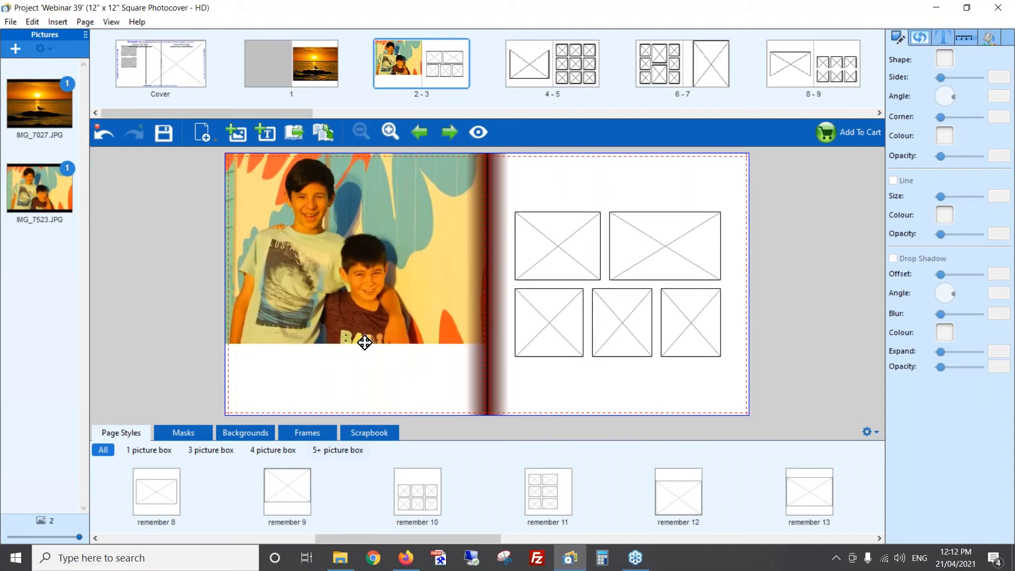
click(344, 313)
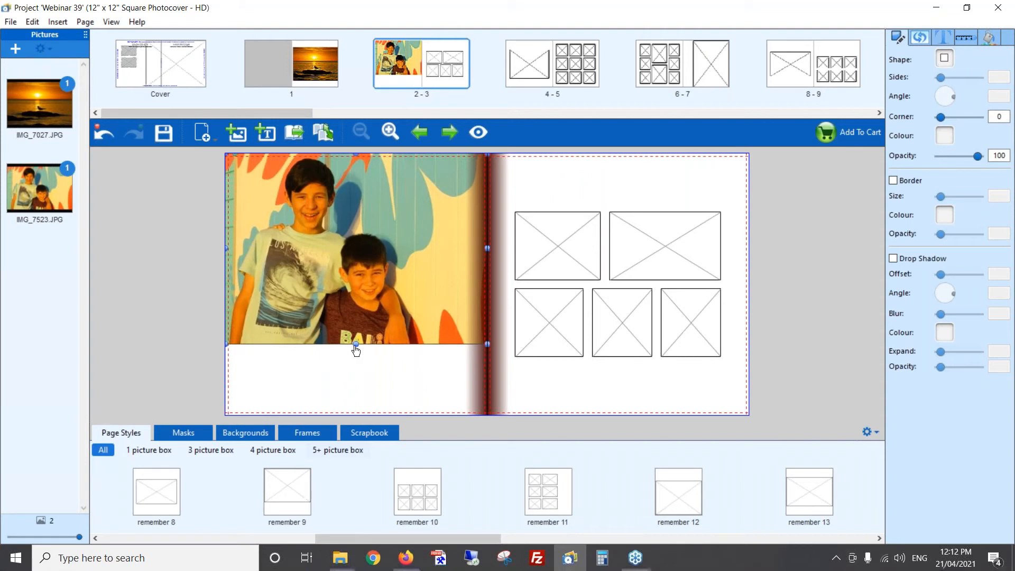
drag(357, 347, 355, 357)
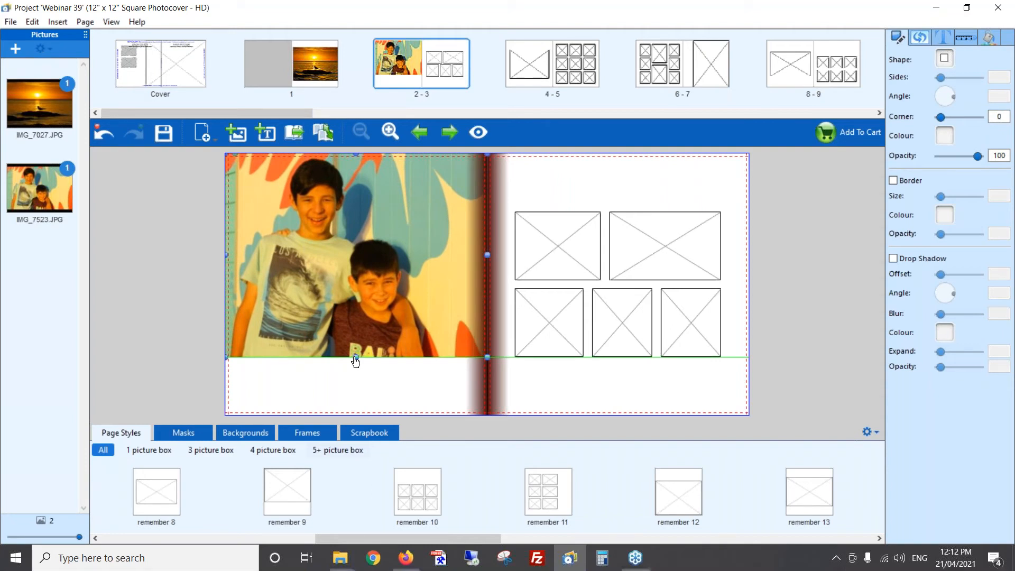
drag(355, 362, 355, 363)
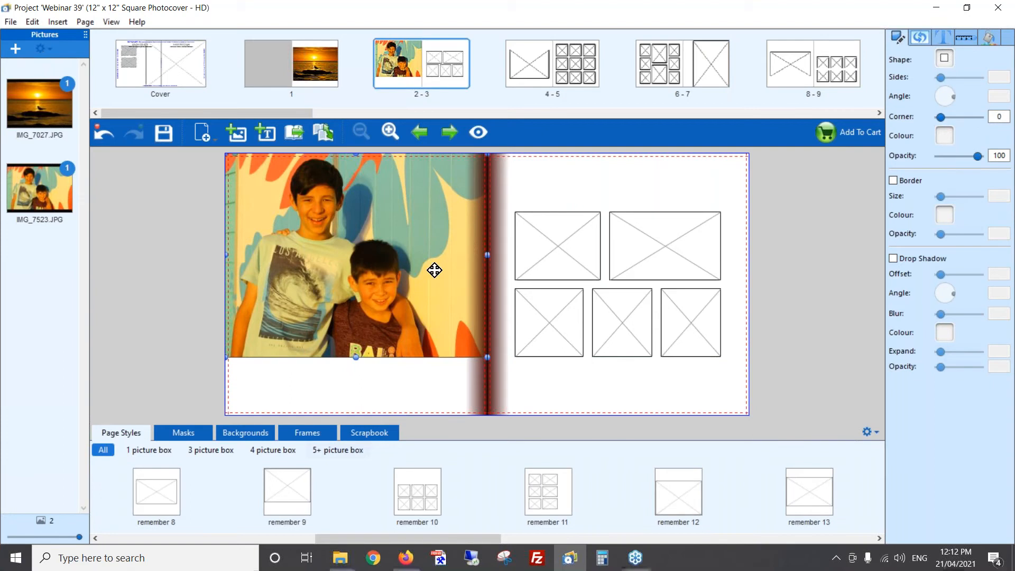
Step: Switch to File Explorer and fill the upper row on page 3 with IMG_0608 in the first box and IMG_7514 in the second
key(alt+Tab)
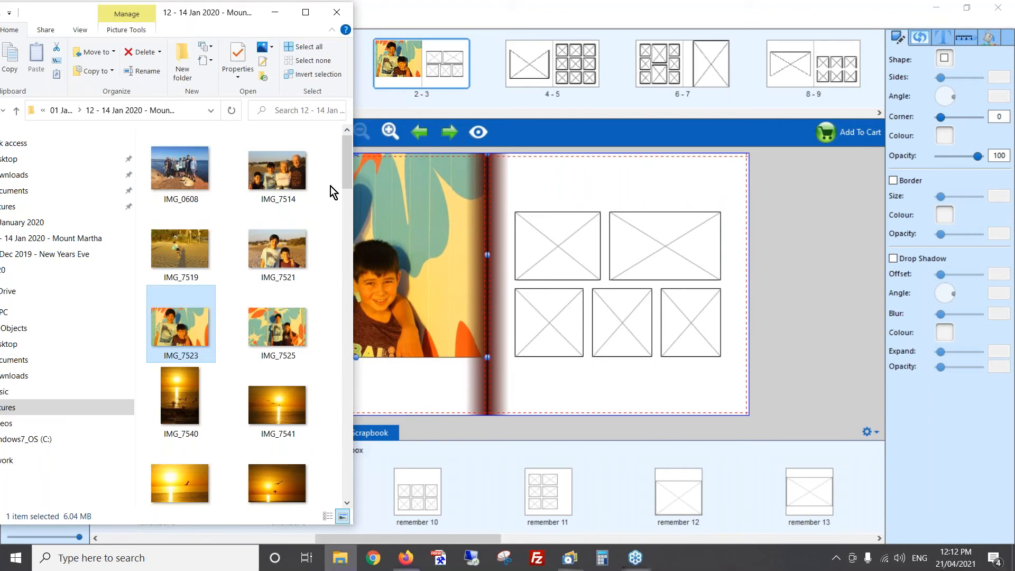
drag(271, 173, 657, 258)
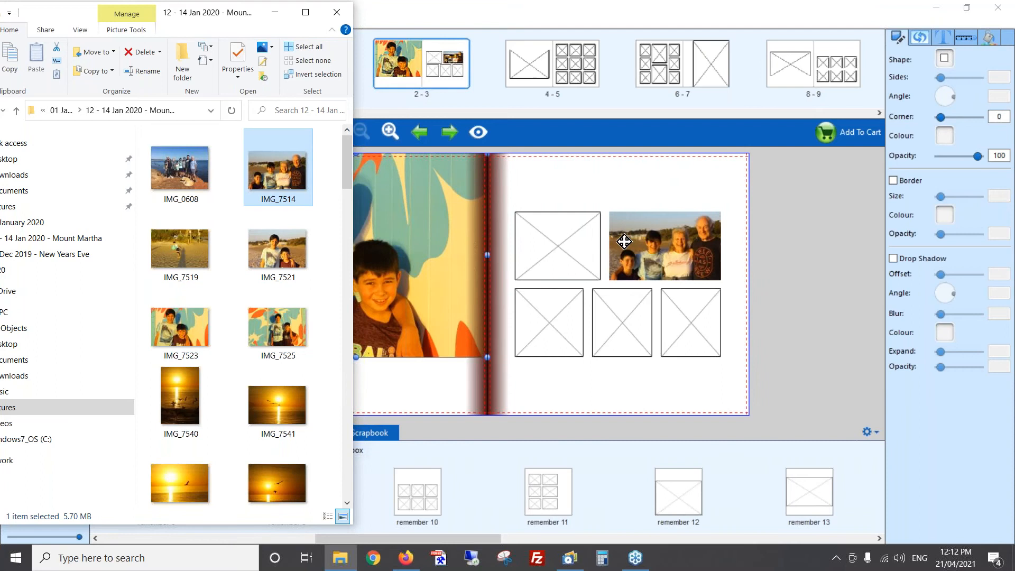
drag(183, 169, 551, 269)
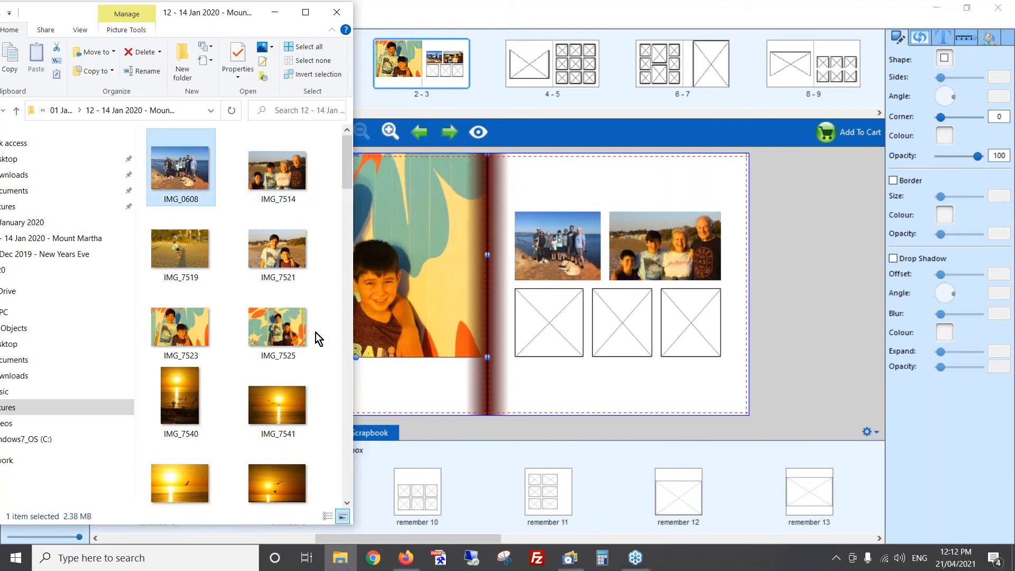
Step: Fill the lower row of boxes on page 3 with IMG_7677, IMG_7550 and IMG_7519, in that order
scroll(305, 317, down, 3)
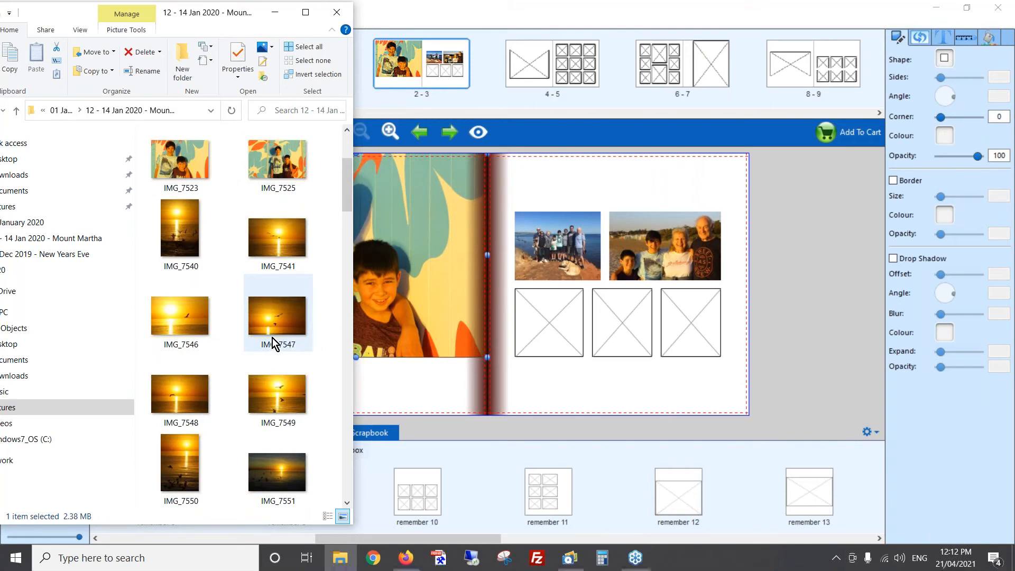
scroll(271, 338, down, 3)
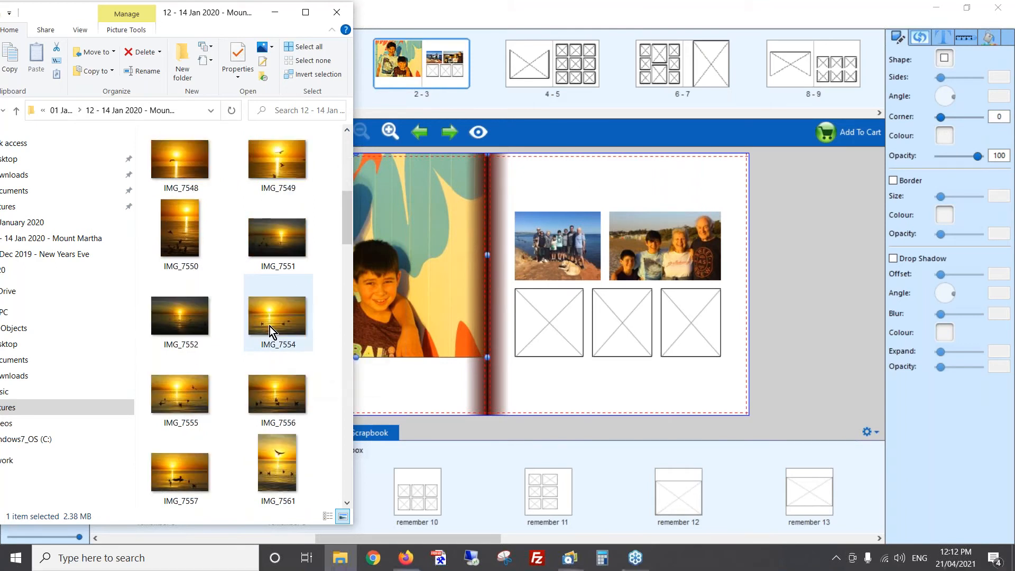
drag(175, 224, 631, 349)
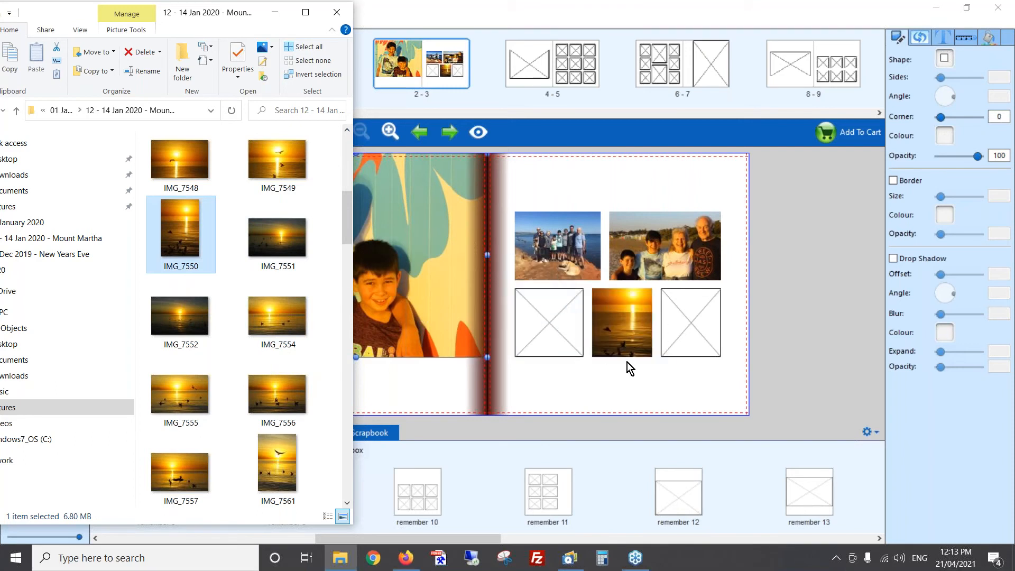
scroll(258, 335, down, 10)
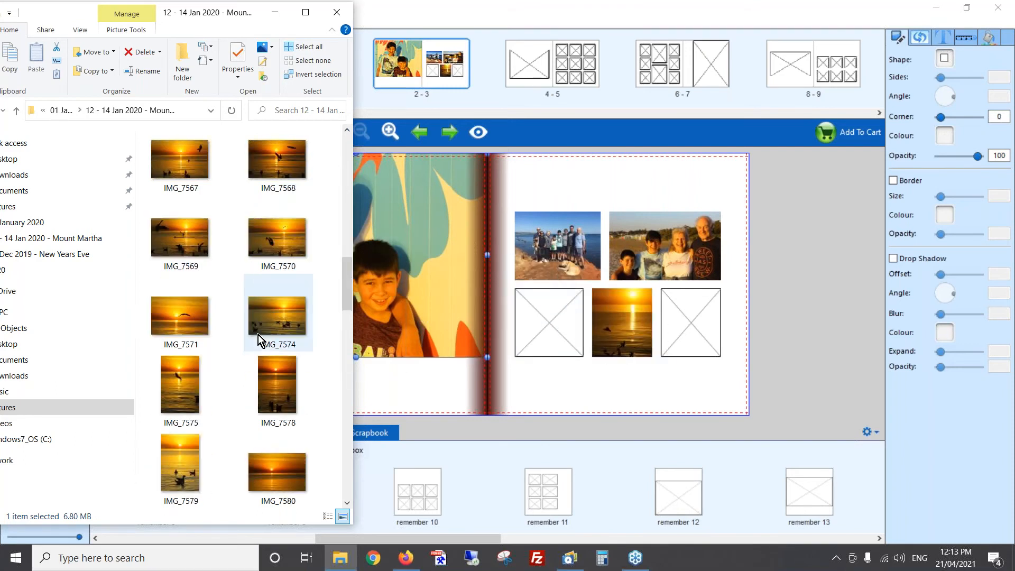
scroll(261, 336, down, 3)
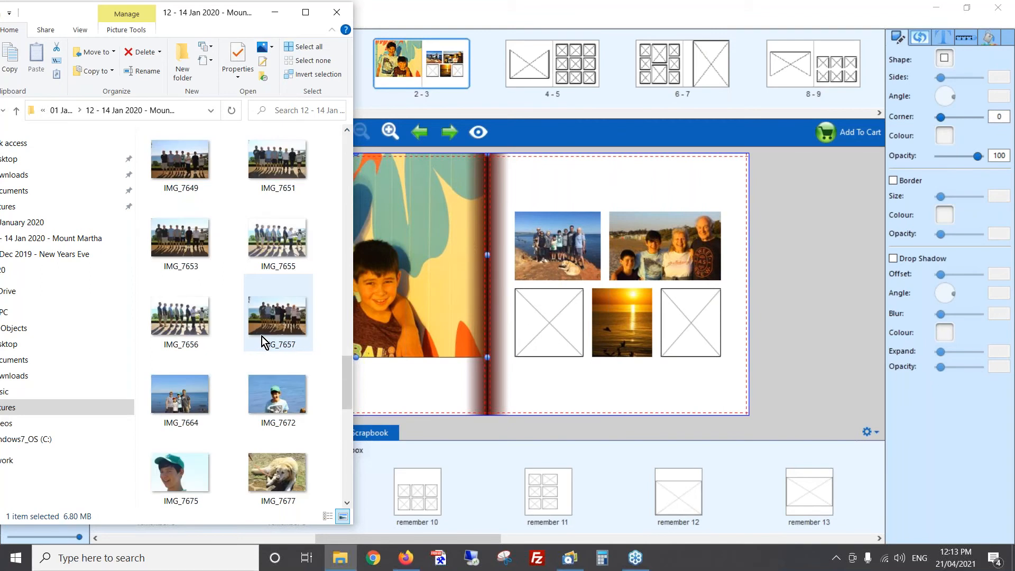
drag(287, 467, 548, 325)
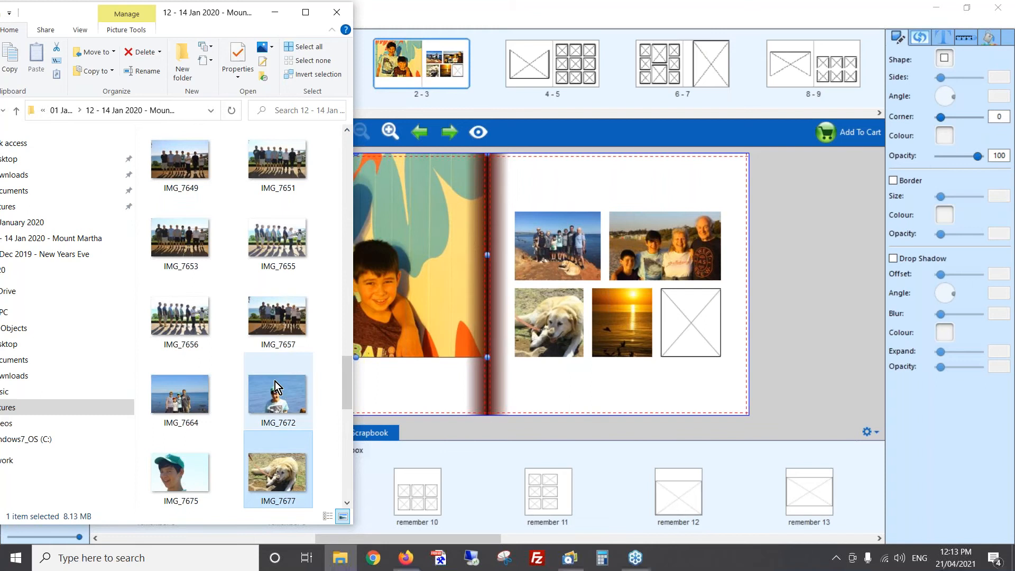
scroll(256, 385, up, 10)
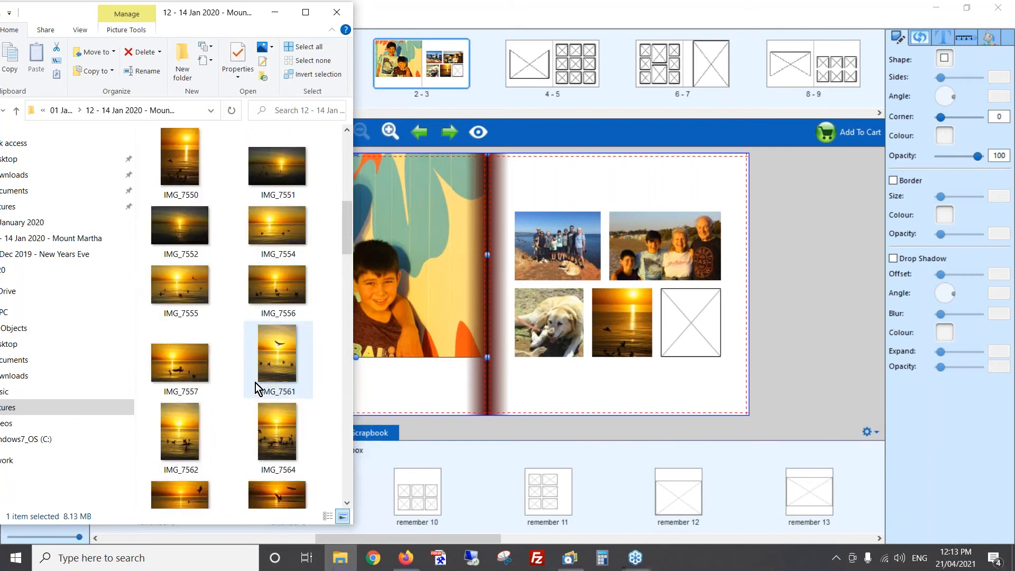
drag(182, 221, 683, 337)
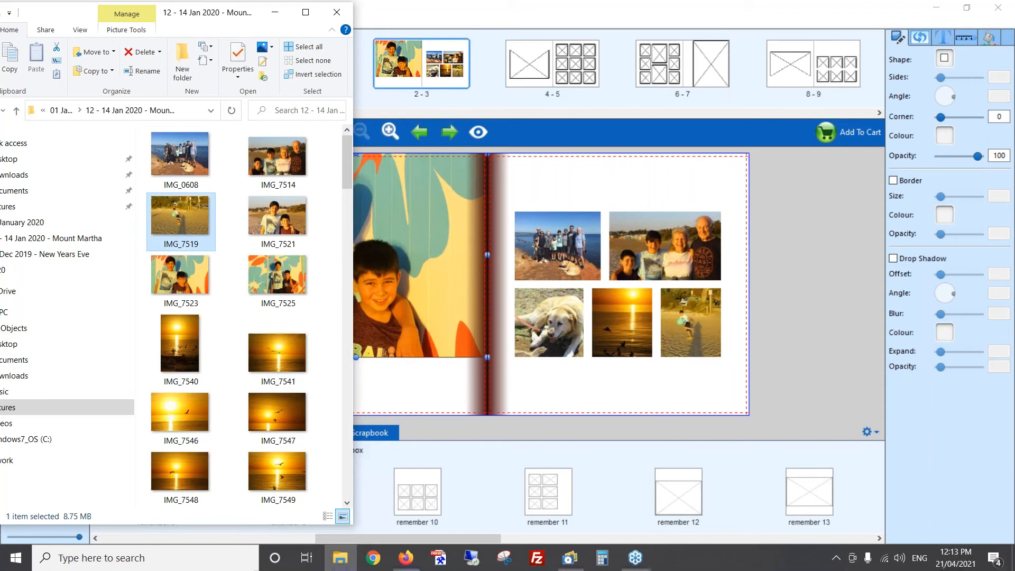
click(686, 386)
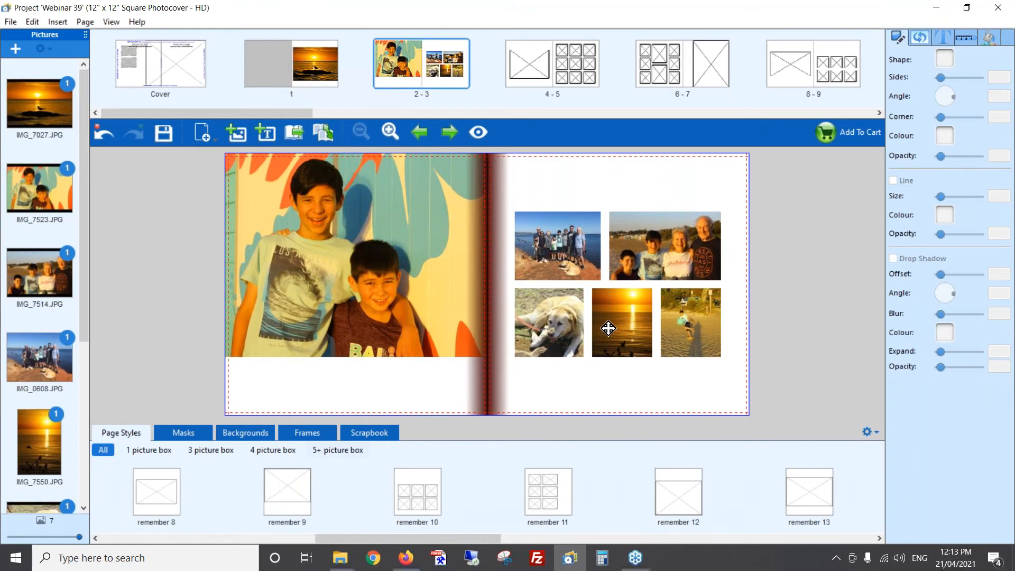
Step: Shift the crop of the dog picture to the right and the crop of the sunset picture upward on page 3
double_click(565, 316)
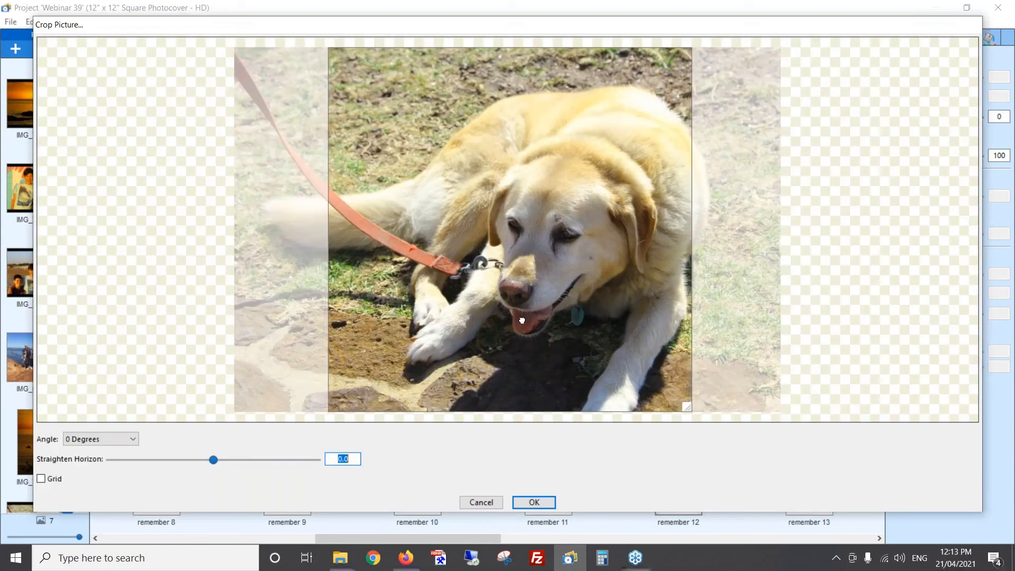
drag(521, 320, 547, 321)
click(540, 502)
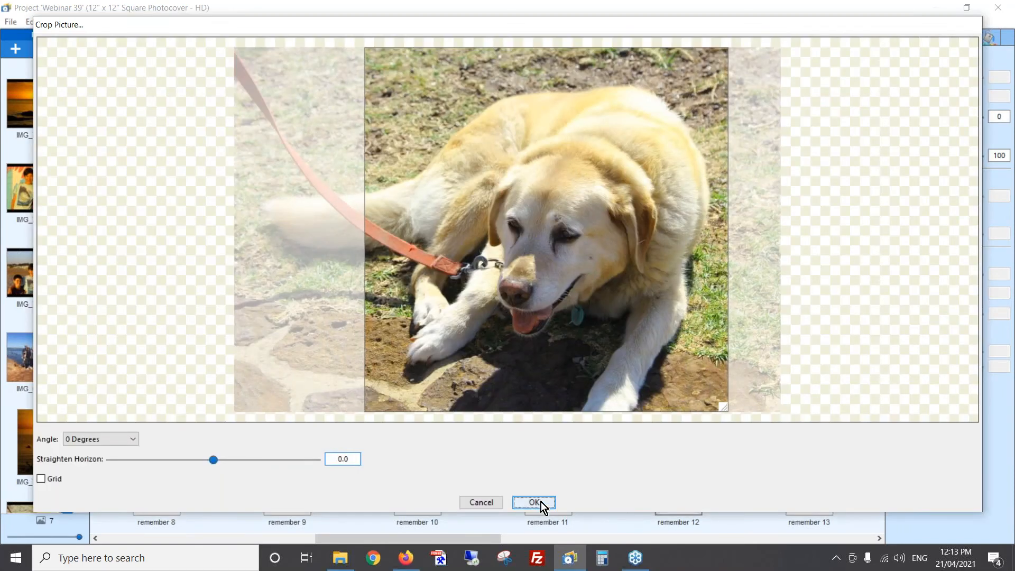
drag(574, 313, 573, 304)
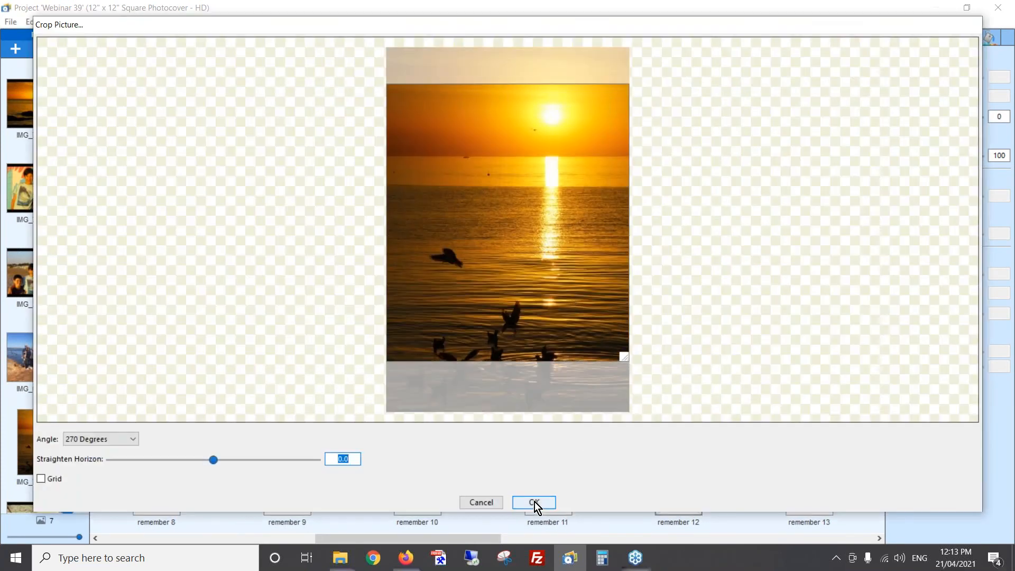
click(534, 502)
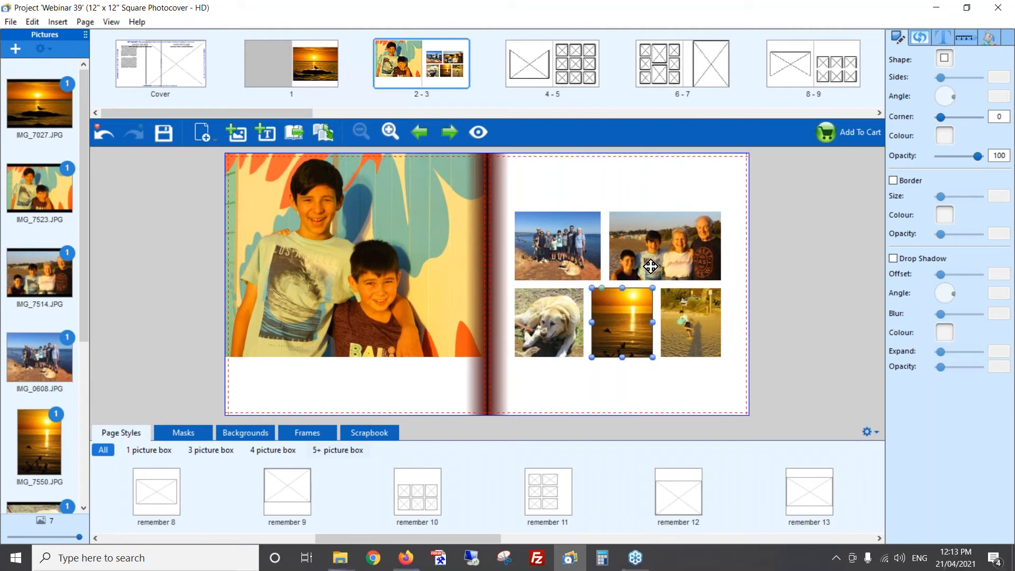
Step: Turn on Auto-Enhance (Perfectly Clear) for the seaside group photo and the dog picture on page 3
click(551, 247)
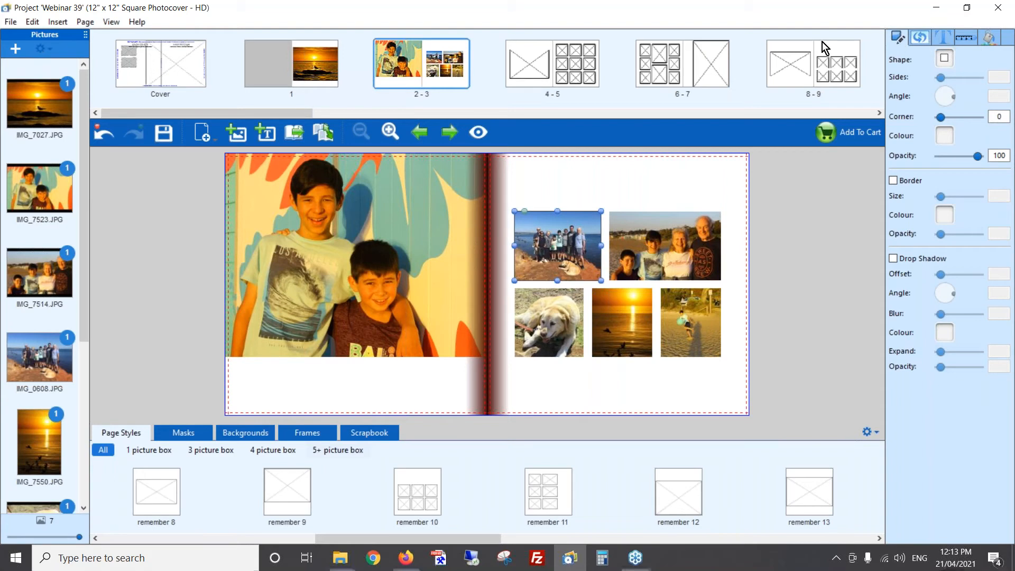
click(920, 42)
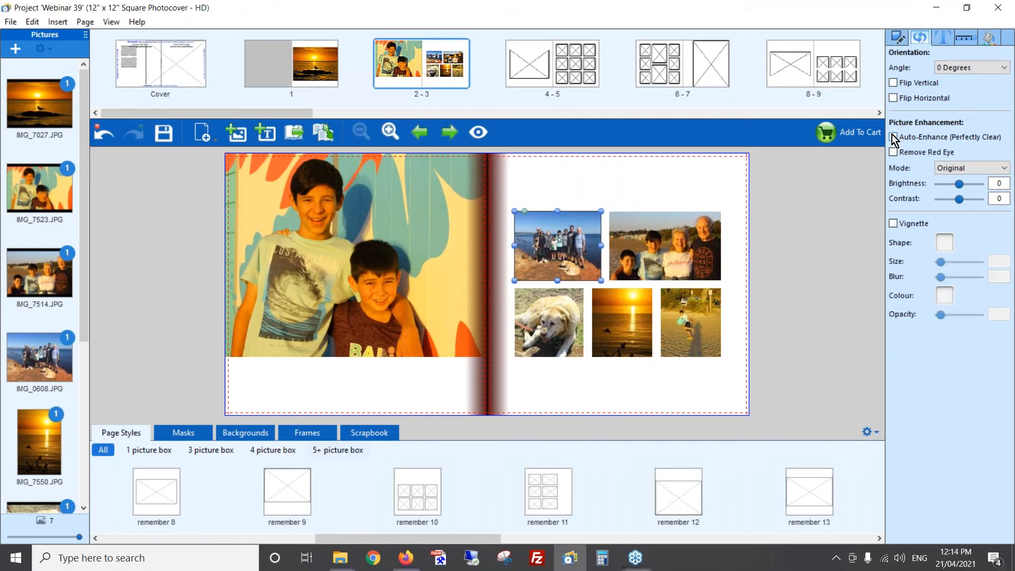
click(892, 137)
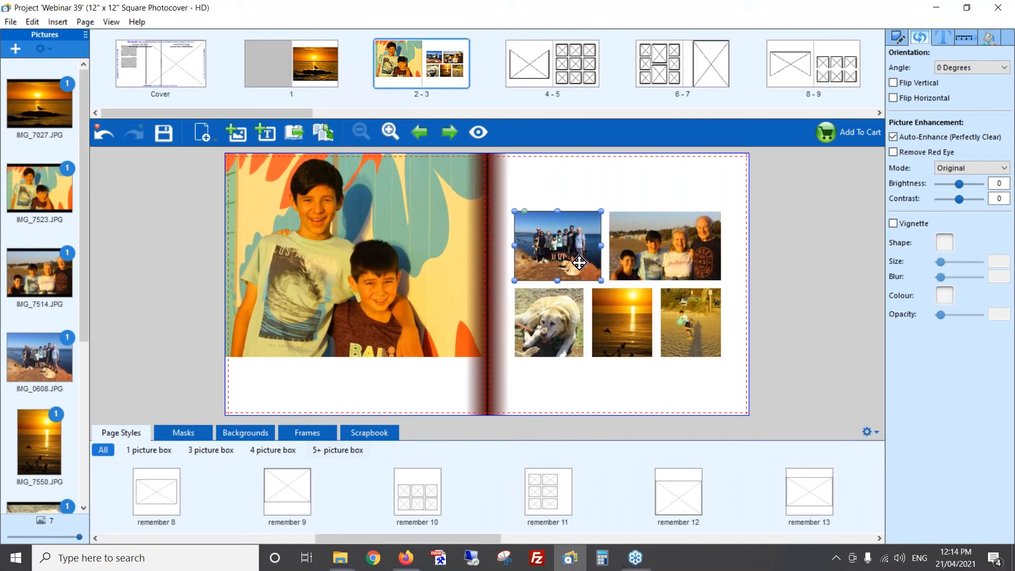
click(561, 324)
click(893, 138)
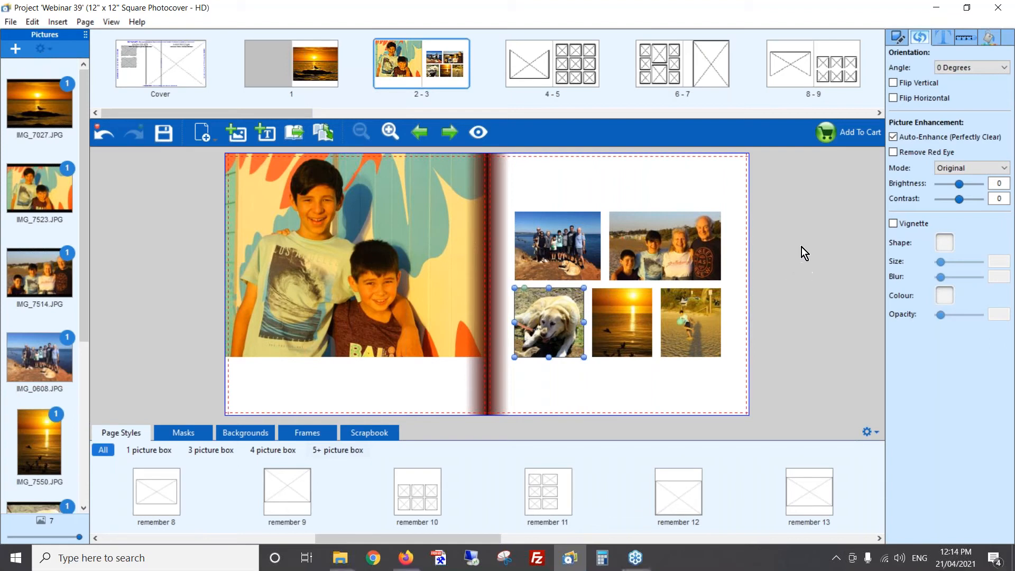
Step: Open pages 4 - 5, then switch to File Explorer and open the 9 Jan - Cricket folder within 01 January 2020
click(532, 65)
key(alt+Tab)
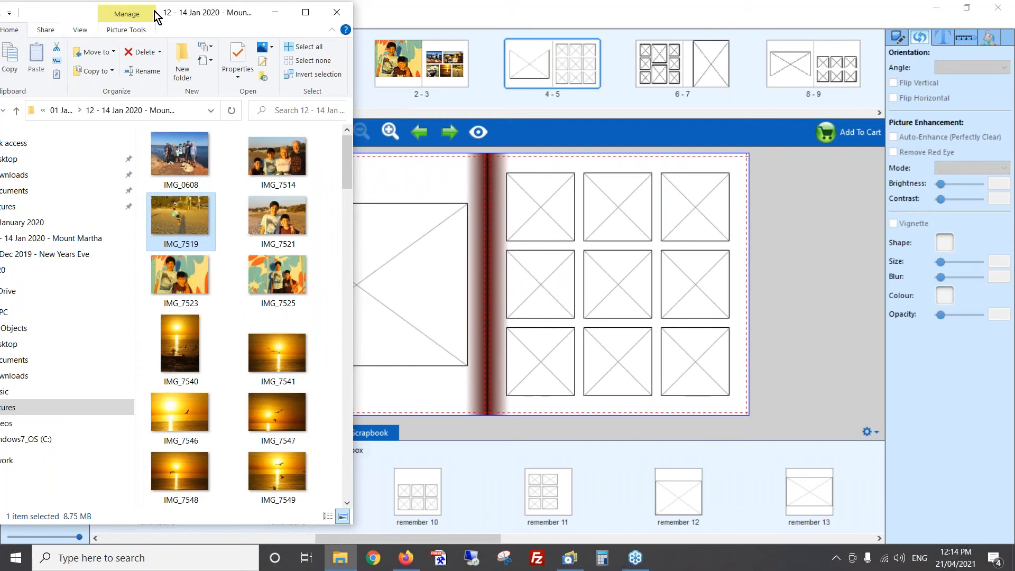
drag(177, 8, 220, 6)
click(9, 111)
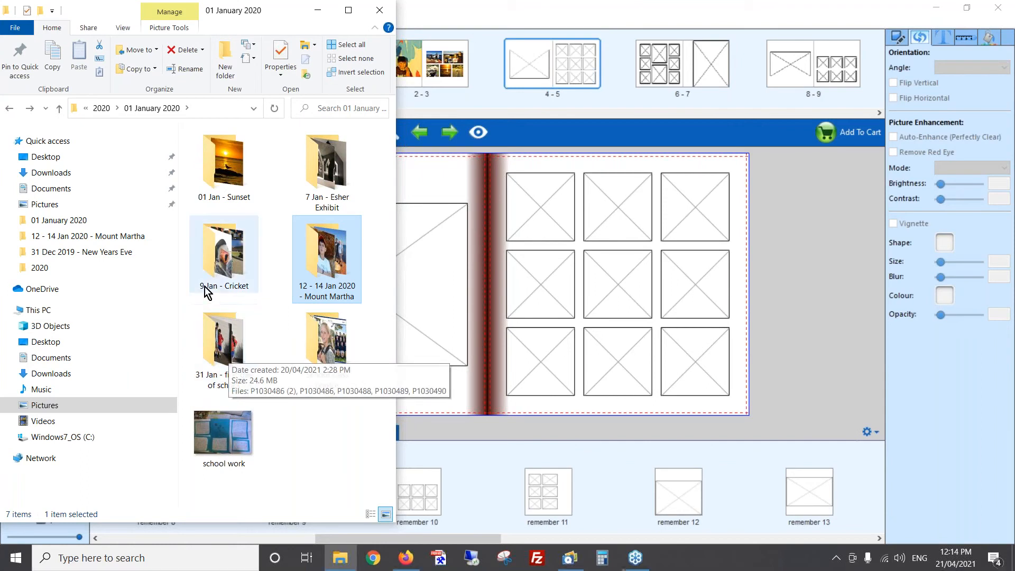
double_click(215, 258)
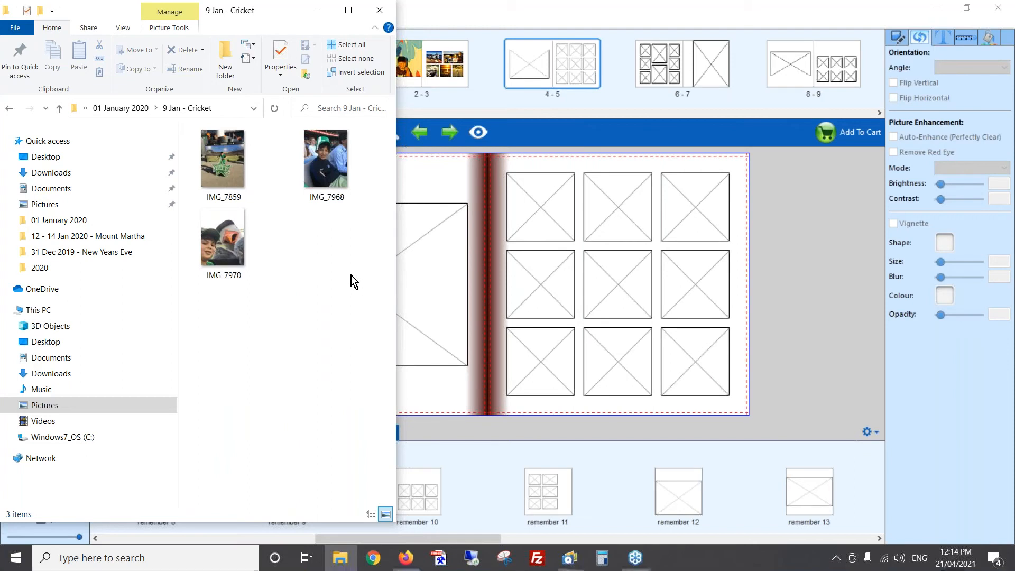
Step: Switch back to albumworks and delete the large picture box on page 4 and the first box in page 5's upper row
click(478, 537)
drag(479, 537, 413, 538)
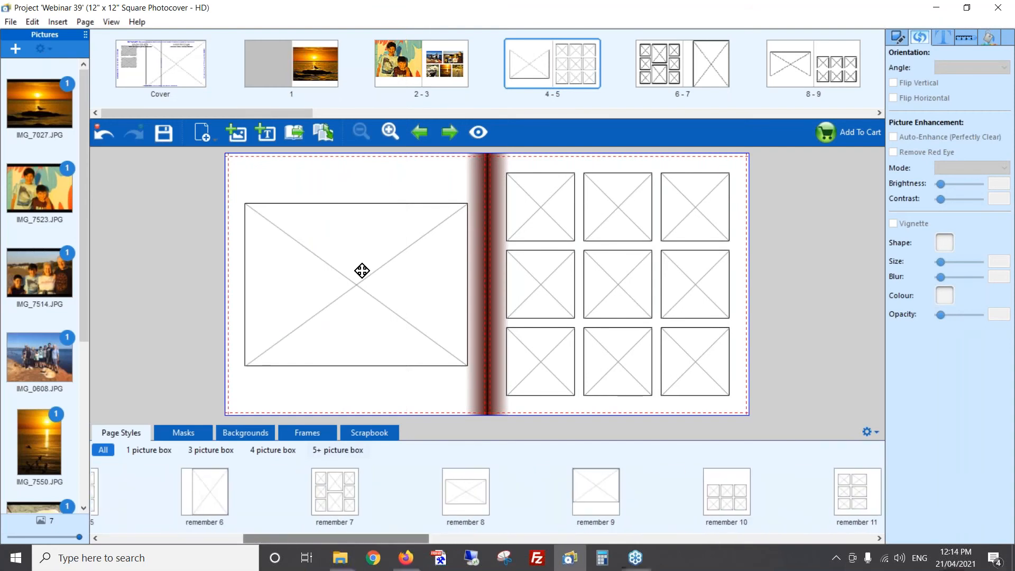
click(339, 296)
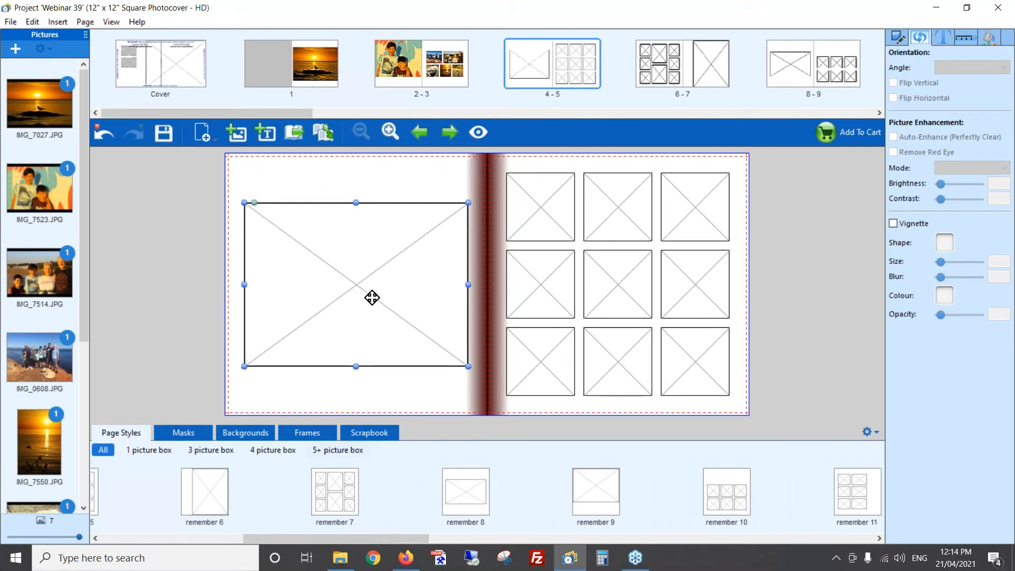
key(Delete)
click(539, 204)
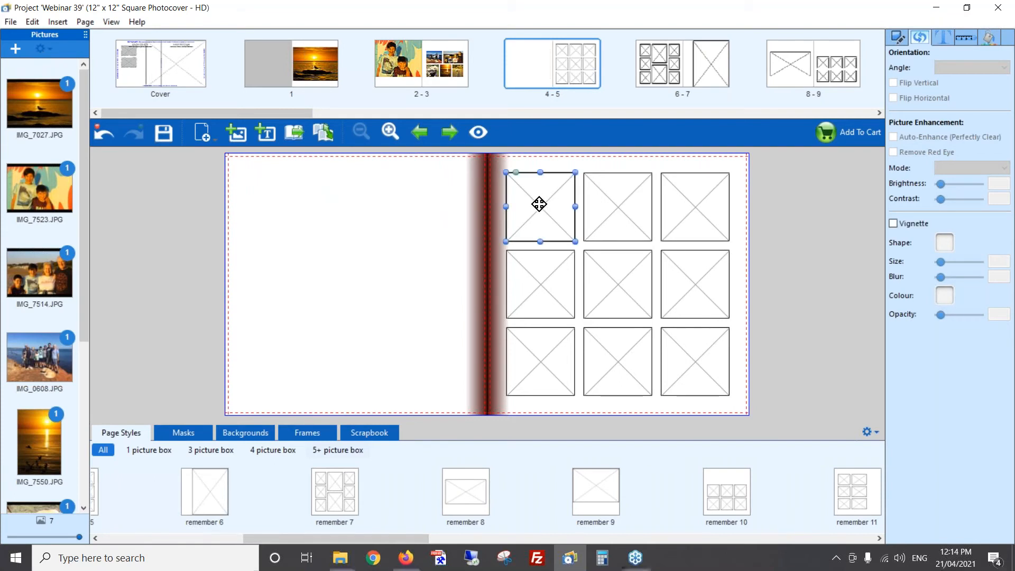
key(Delete)
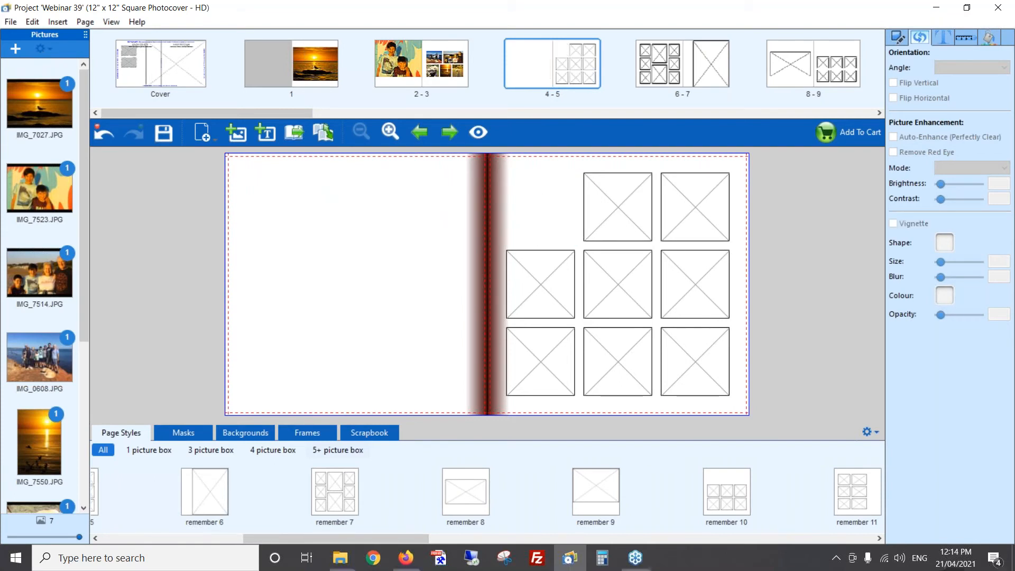
Step: Select the remaining eight picture boxes on page 5 together and delete them
click(608, 208)
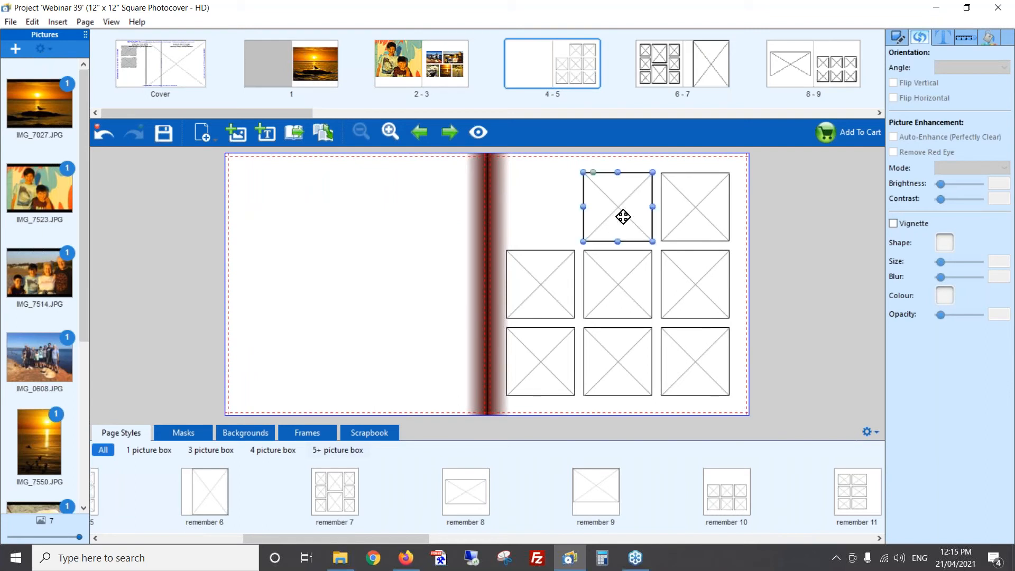
ctrl+click(691, 204)
ctrl+click(713, 292)
ctrl+click(618, 286)
ctrl+click(546, 278)
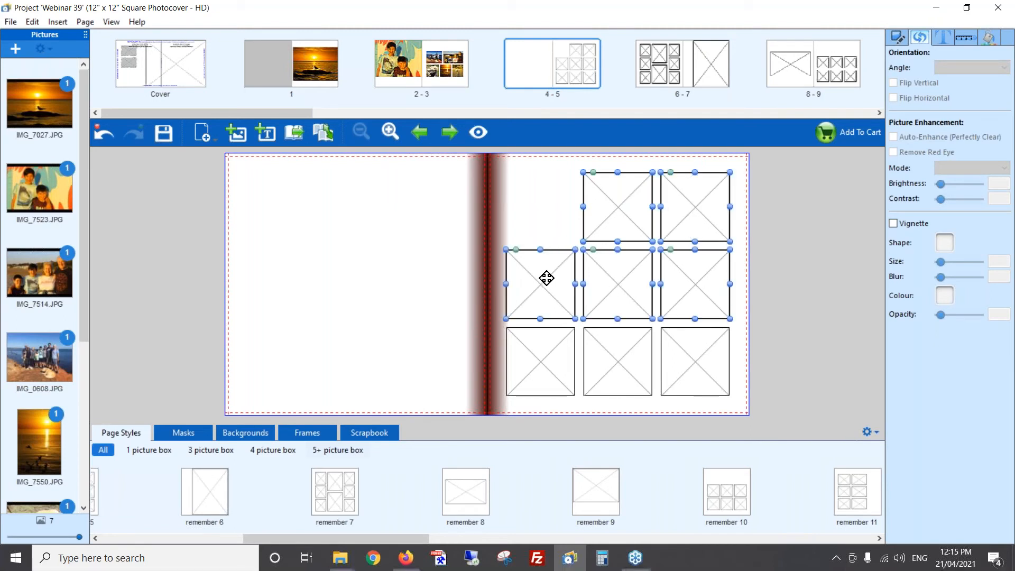
ctrl+click(537, 353)
ctrl+click(628, 353)
ctrl+click(690, 355)
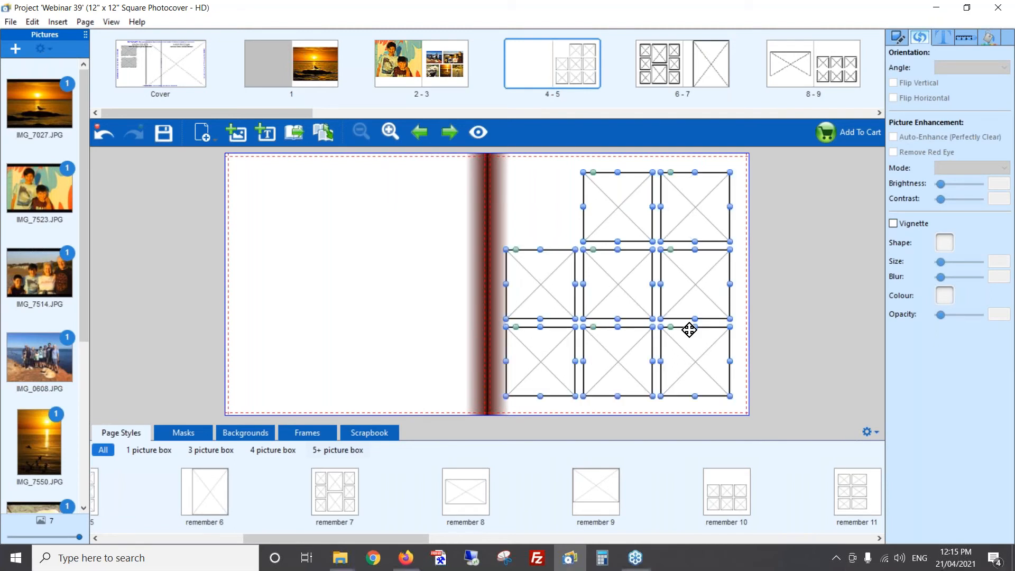
key(Delete)
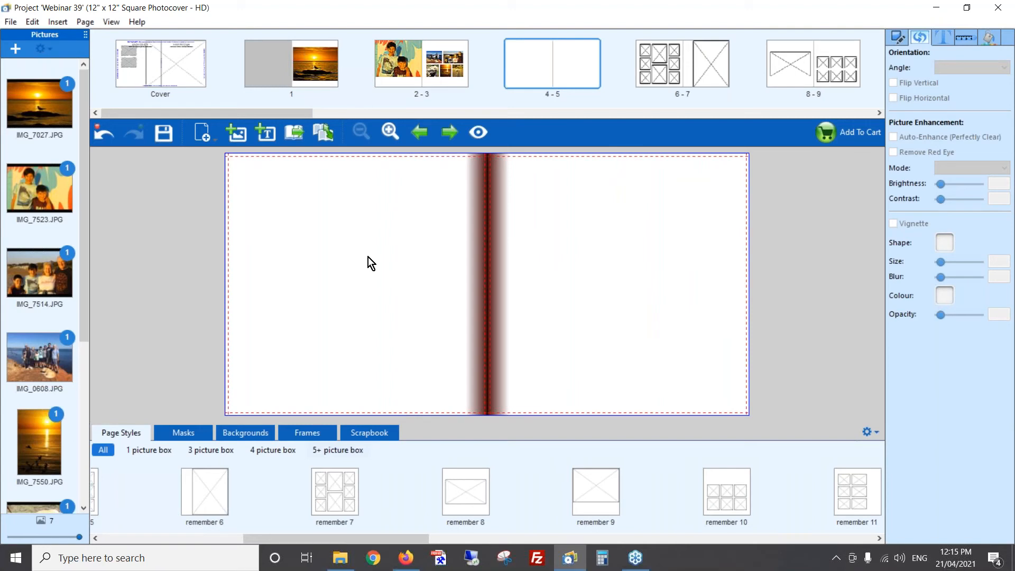
Step: Switch to File Explorer and place IMG_7859, IMG_7968 and IMG_7970 from 9 Jan - Cricket, plus school work from 01 January 2020, on page 5
key(alt+Tab)
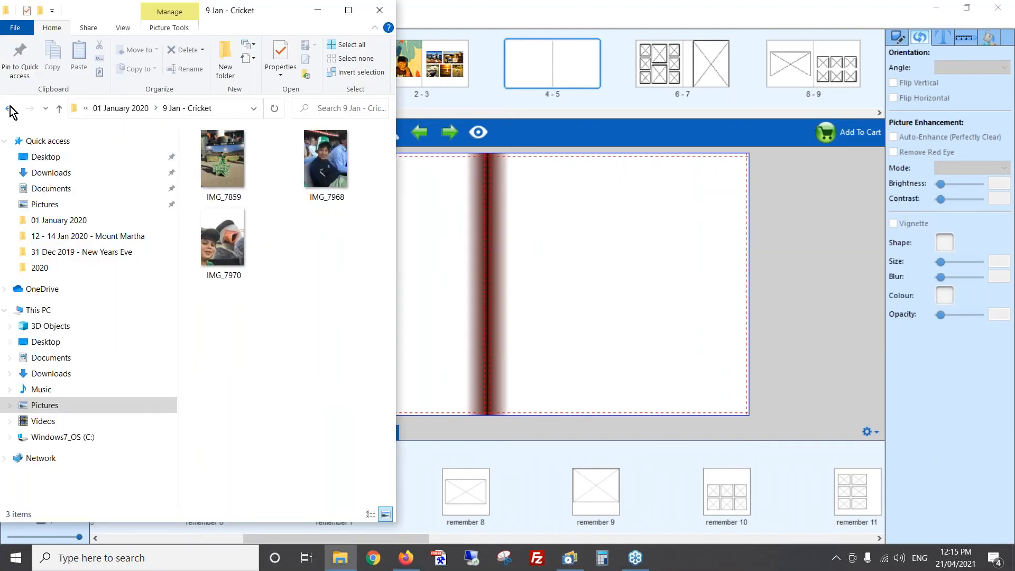
drag(221, 157, 481, 207)
drag(320, 159, 674, 267)
drag(213, 233, 453, 268)
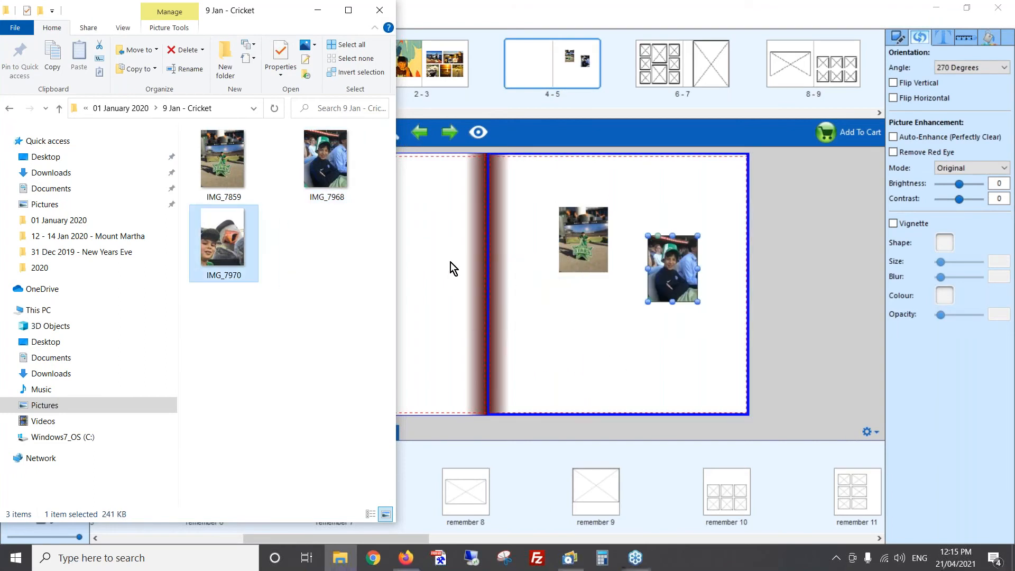
click(9, 108)
drag(227, 432, 683, 384)
Step: Arrange the four pictures on page 5 roughly two by two and apply the page style remember 23 to the page
drag(674, 290, 675, 250)
drag(684, 385, 690, 299)
click(580, 225)
drag(580, 225, 564, 200)
drag(589, 377, 563, 303)
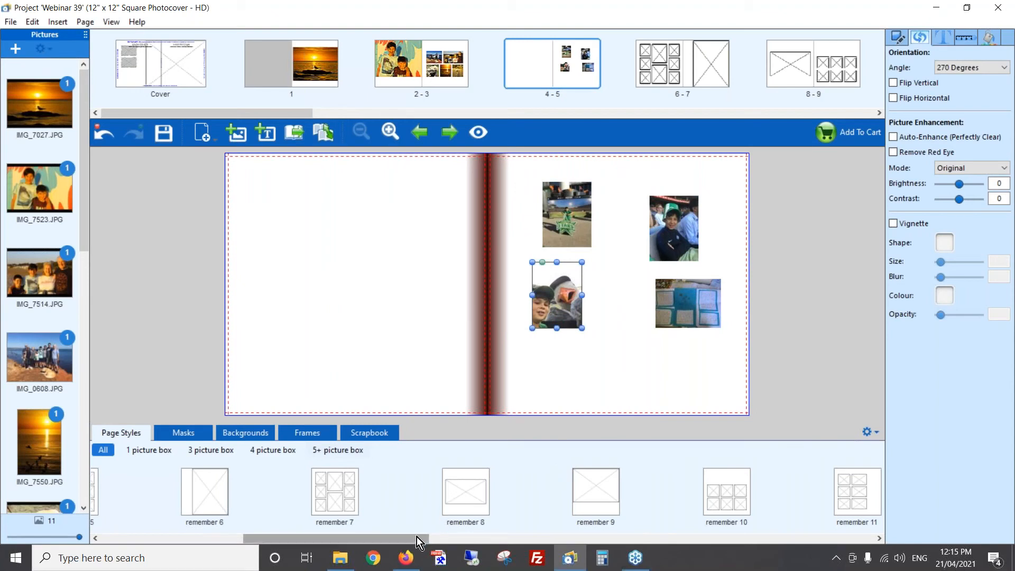
drag(417, 537, 784, 549)
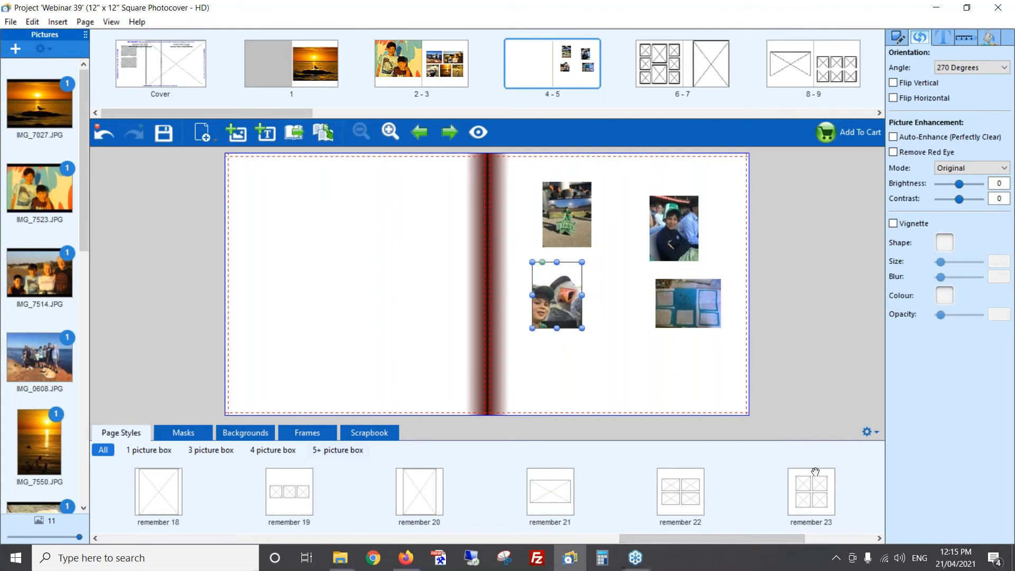
drag(715, 398, 638, 298)
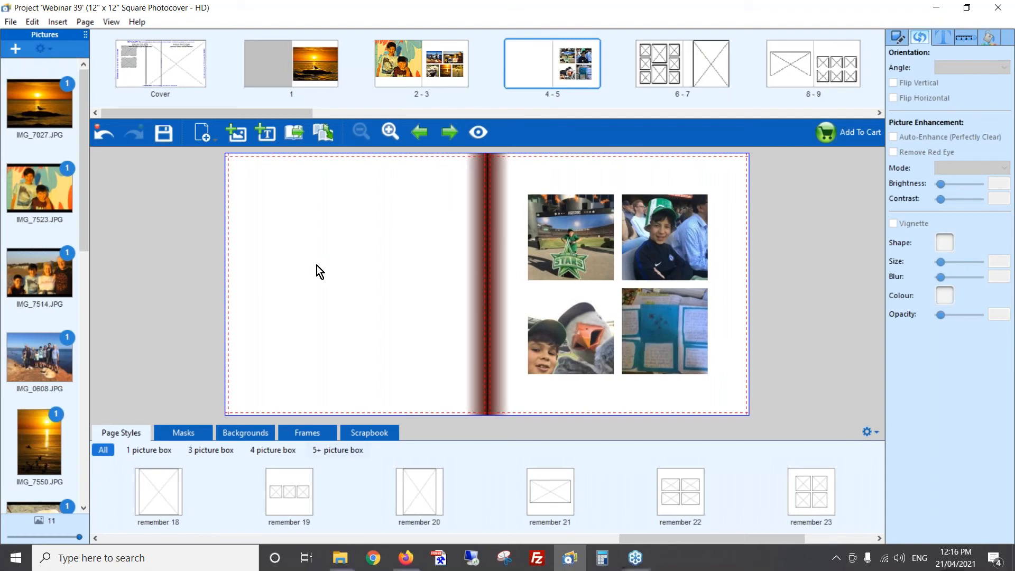
Step: Switch to File Explorer, open the 12 - 14 Jan 2020 - Mount Martha folder and place IMG_7651 and IMG_7656 on page 4
key(alt+Tab)
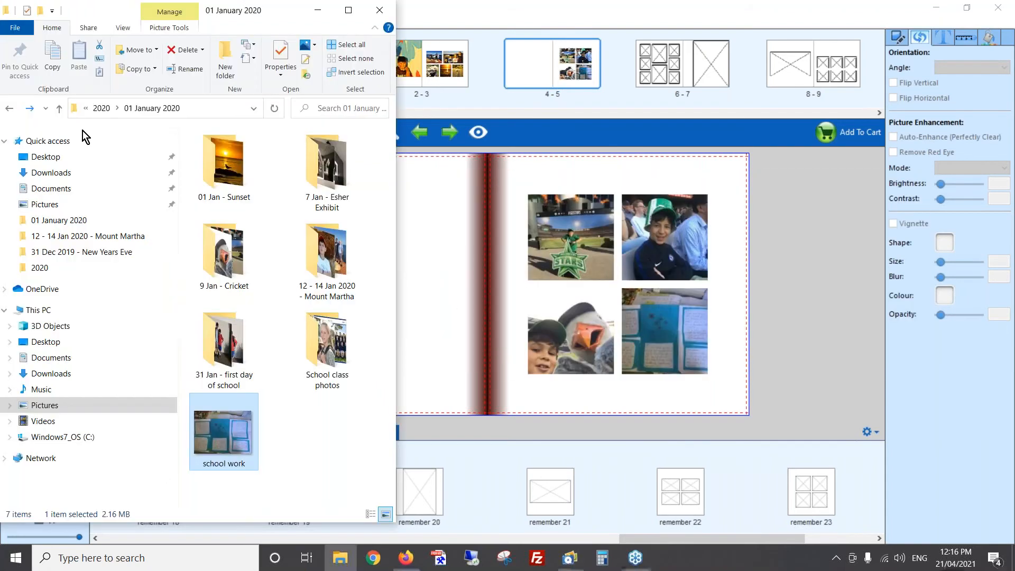
click(329, 249)
double_click(330, 247)
drag(388, 160, 395, 371)
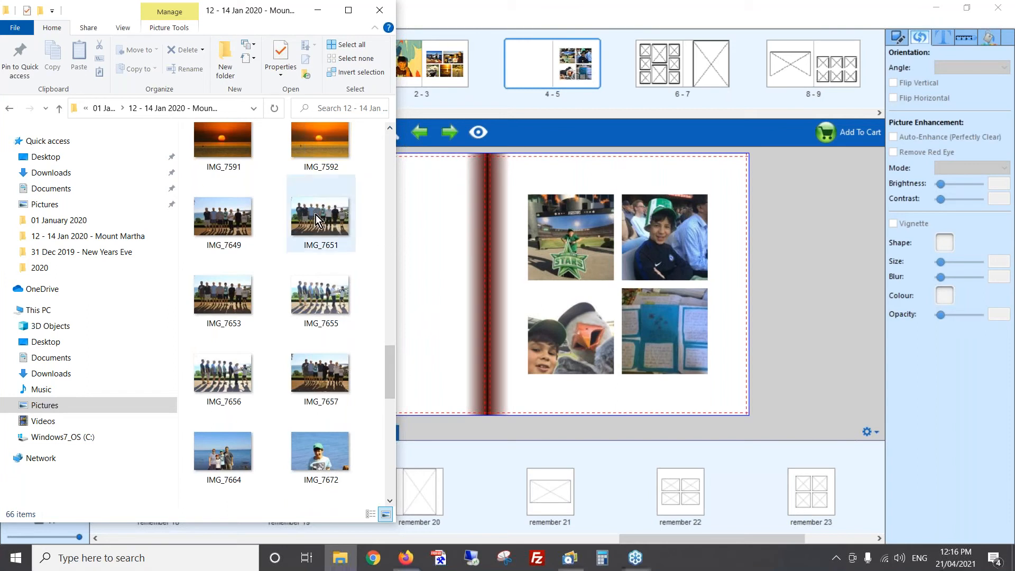
drag(312, 217, 427, 252)
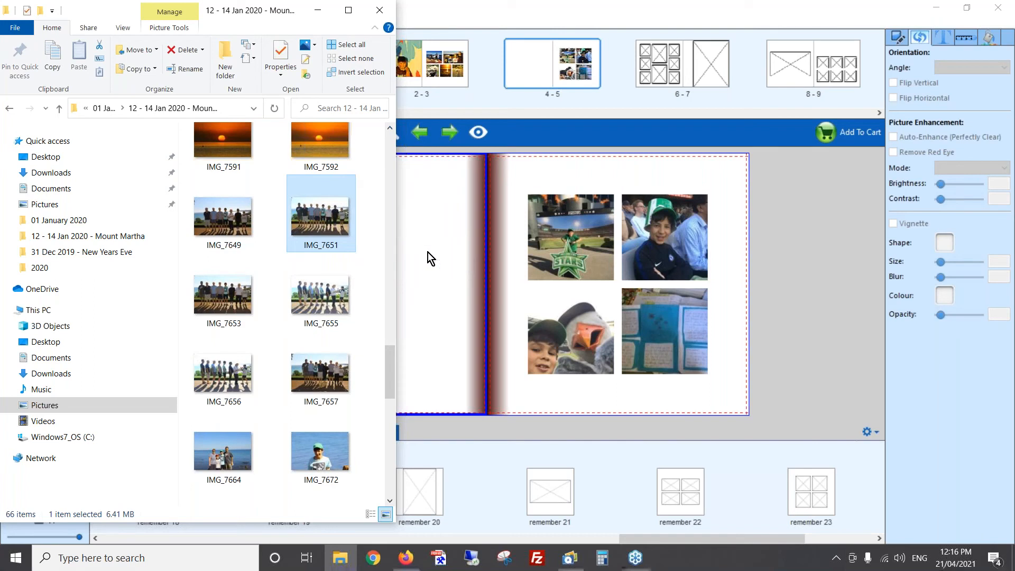
click(225, 372)
drag(335, 371, 426, 361)
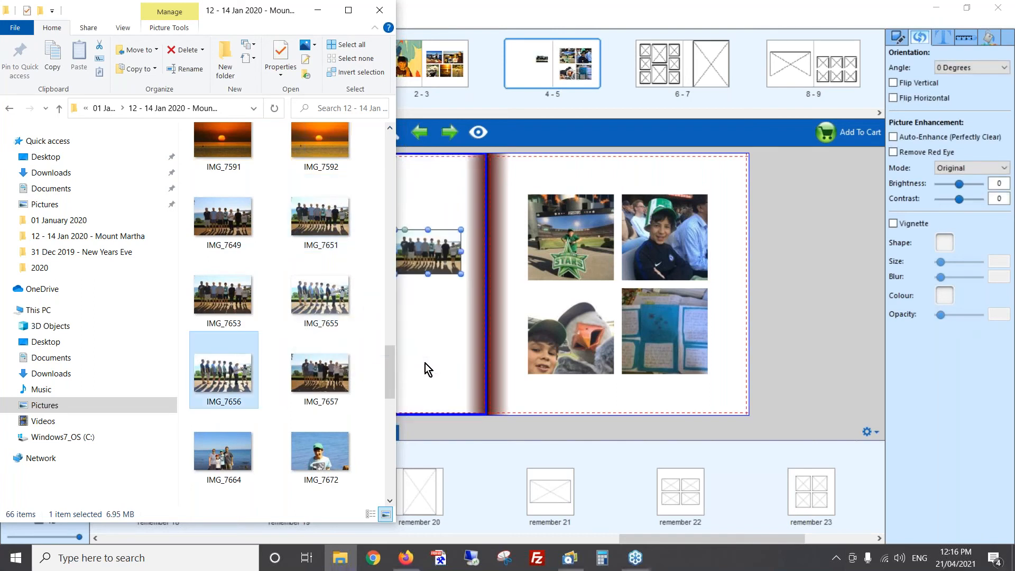
click(421, 305)
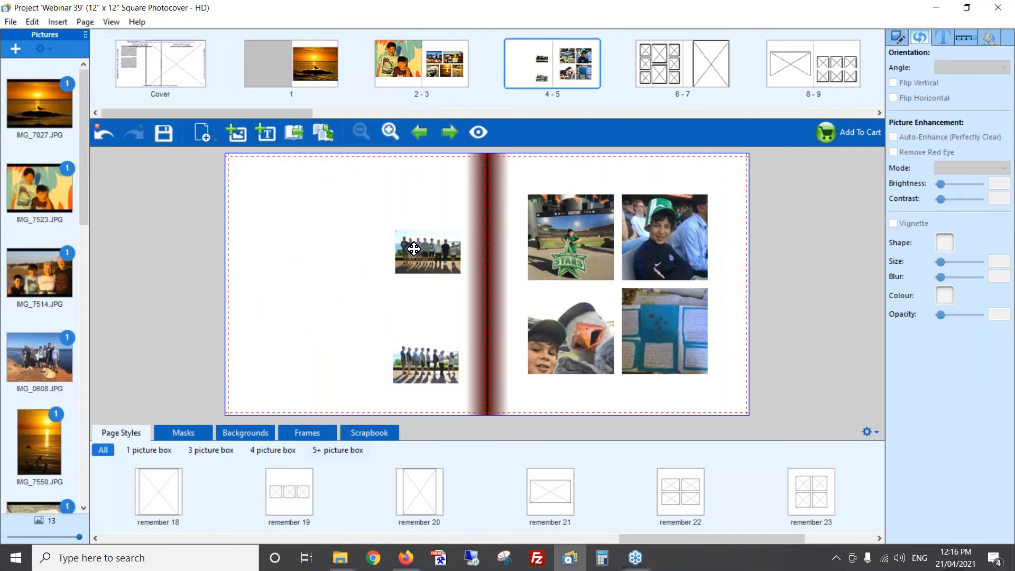
Step: Stack the two group pictures one above the other on page 4 and enlarge both together
drag(395, 241, 320, 190)
drag(417, 368, 350, 303)
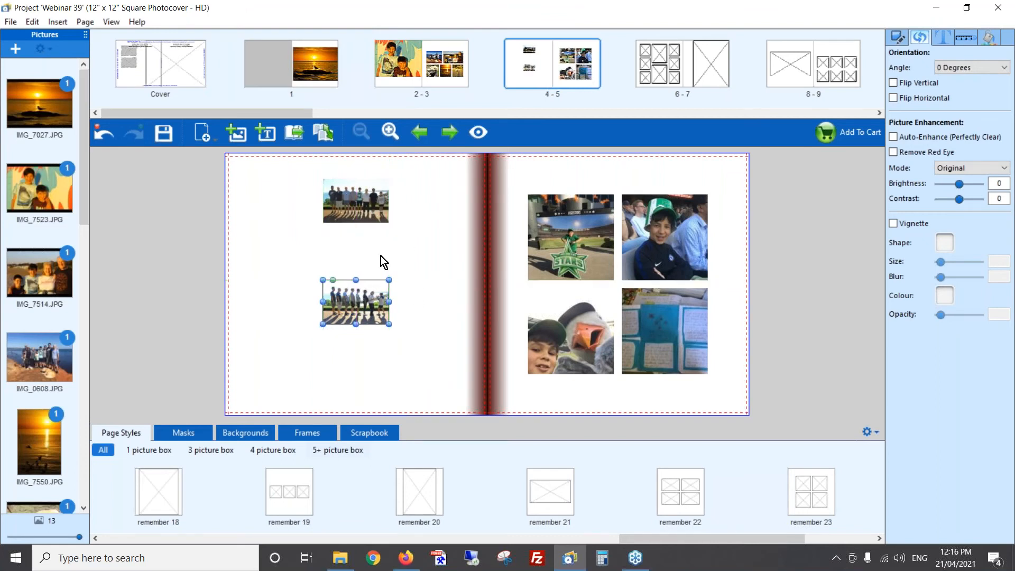
drag(363, 209, 363, 215)
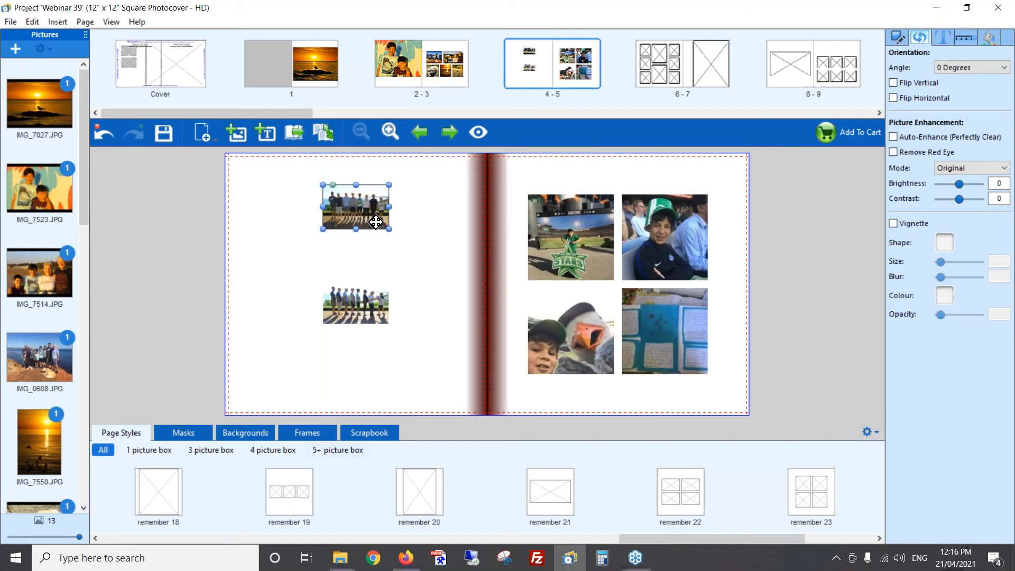
ctrl+click(369, 301)
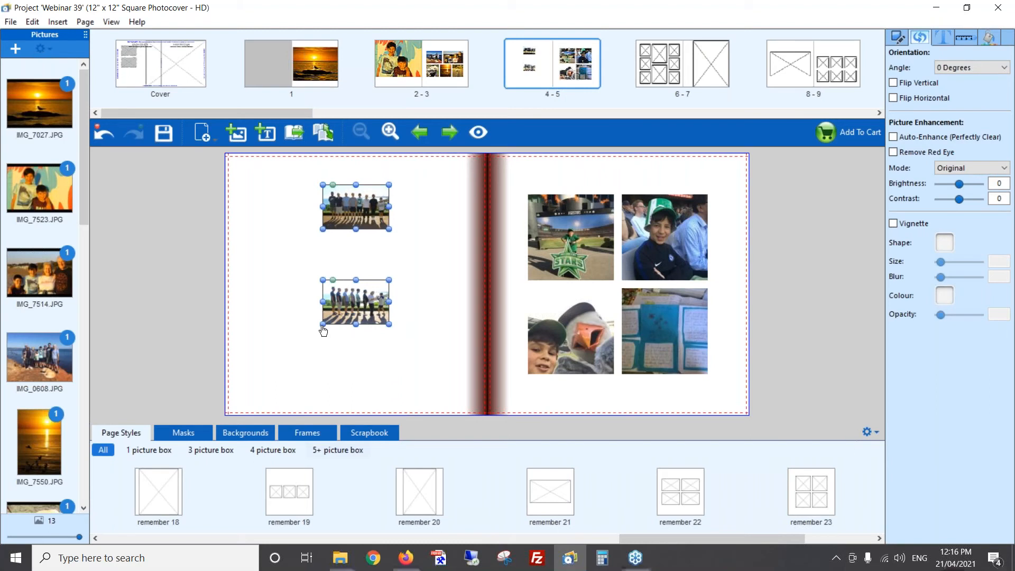
drag(322, 326, 283, 382)
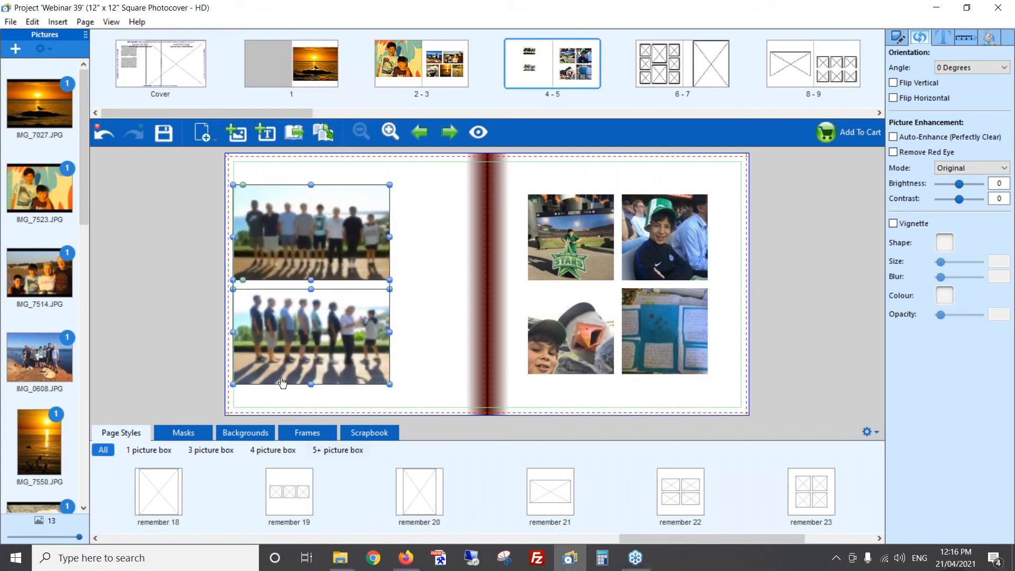
Step: Move both enlarged group pictures toward the middle of page 4, aligning the second directly below the first
click(437, 304)
drag(371, 229, 402, 228)
drag(333, 350, 362, 361)
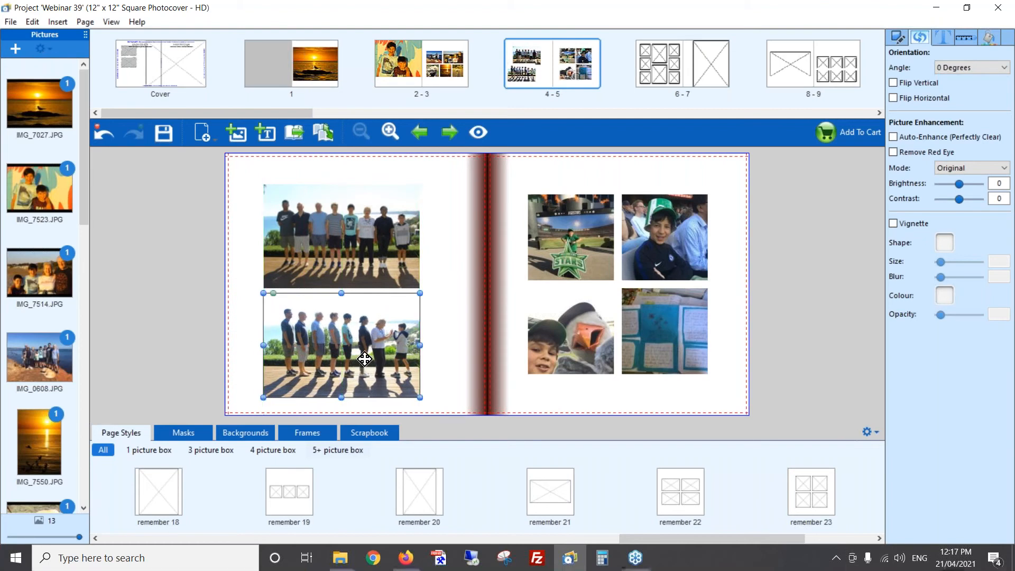
Step: Select both group pictures and nudge them together up and to the right to centre them on page 4
ctrl+click(369, 253)
key(Up)
key(Up)
key(Up)
key(Up)
key(Up)
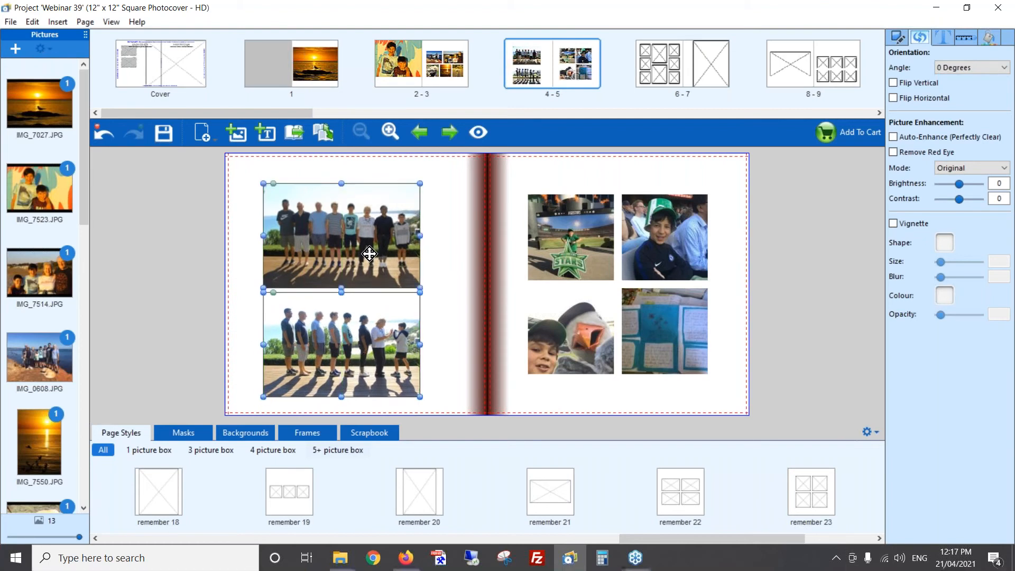
key(Up)
key(Right)
key(Right)
key(Right)
key(Right)
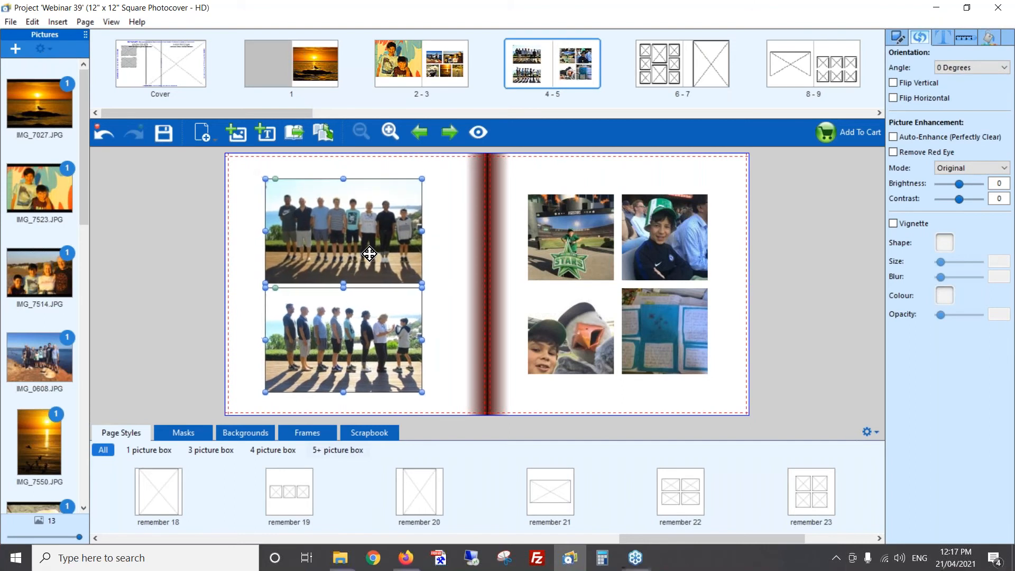
key(Up)
key(Right)
key(Right)
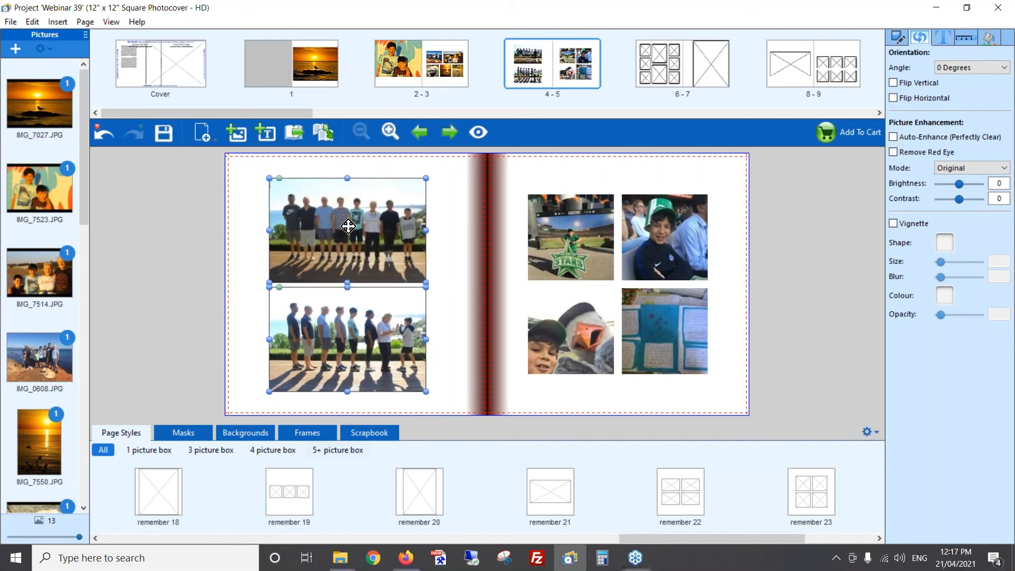
click(442, 265)
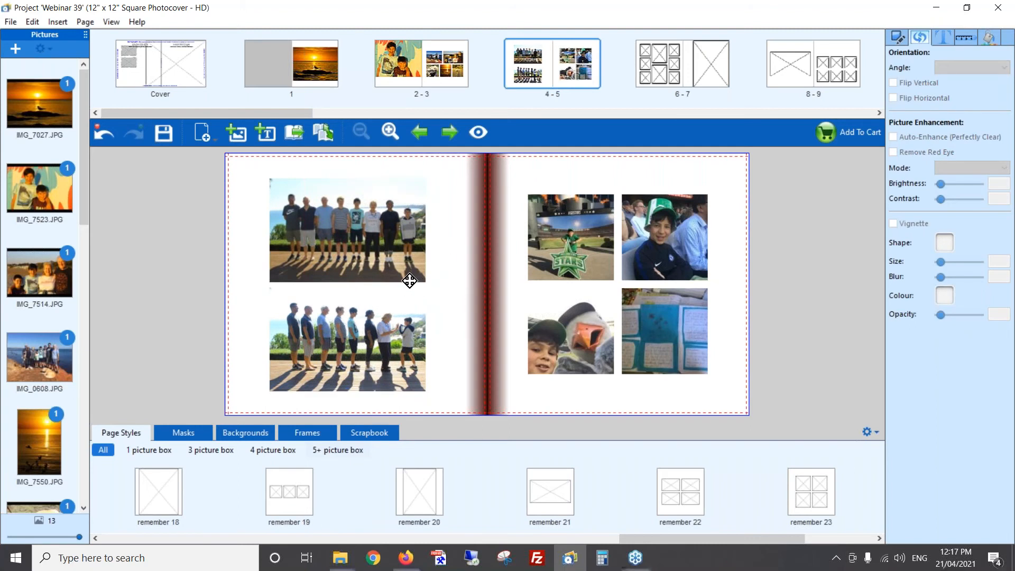
Step: Save page 4's layout as a page style named 2 pics for all projects of this type
click(876, 435)
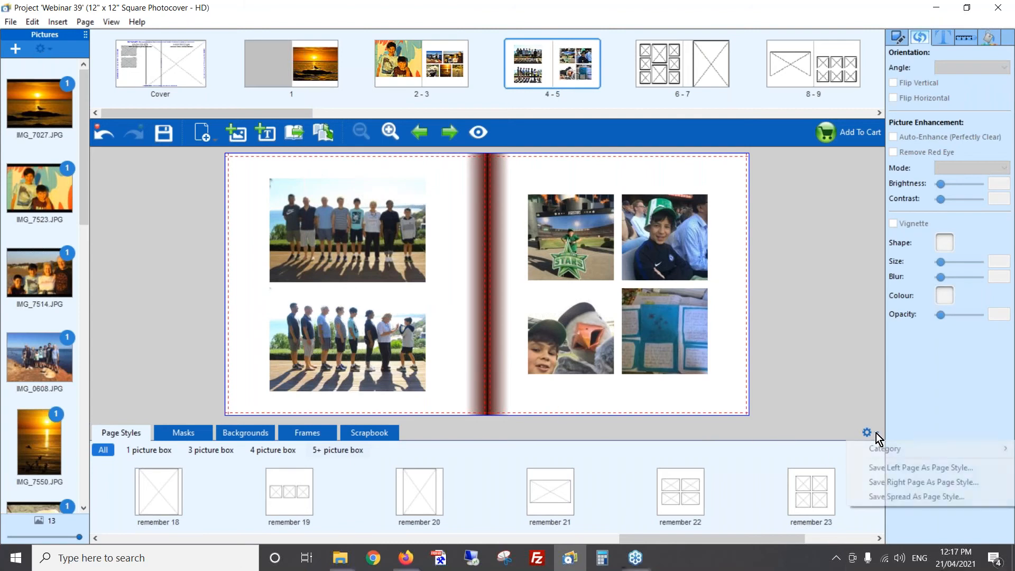
click(912, 467)
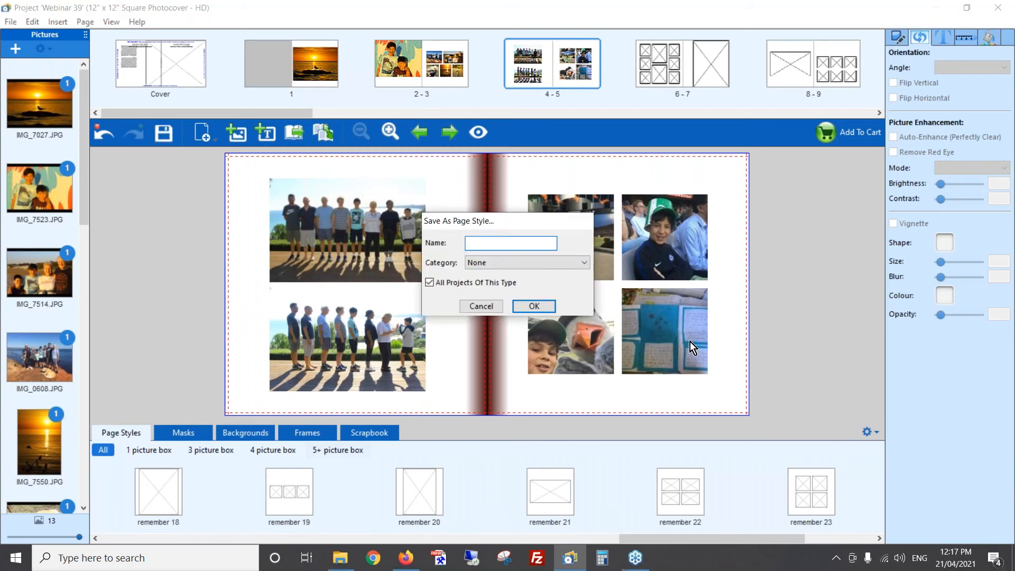
click(543, 305)
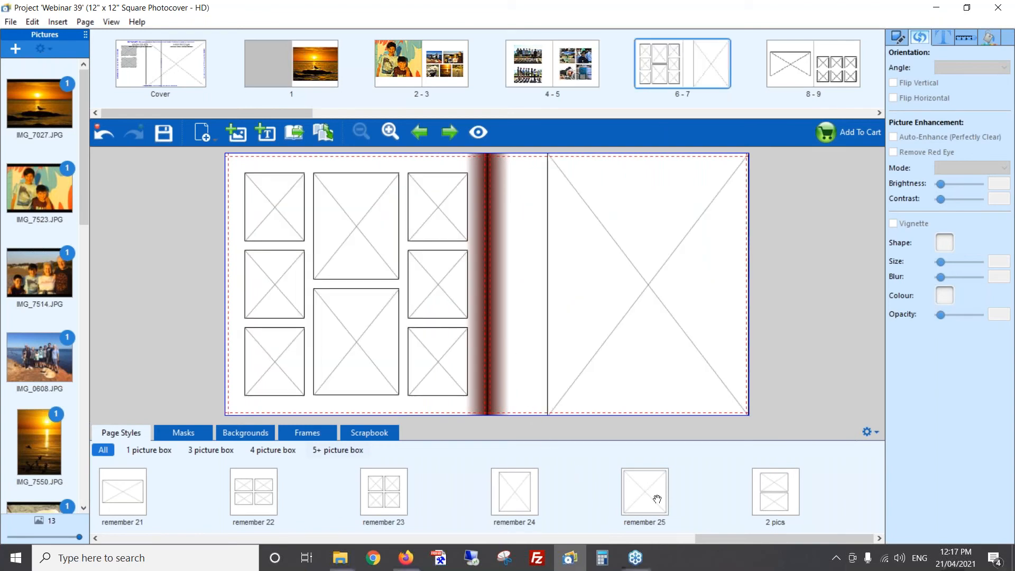
Step: Apply the page style remember 24 to page 6 and remember 21 to page 7
drag(517, 497, 353, 313)
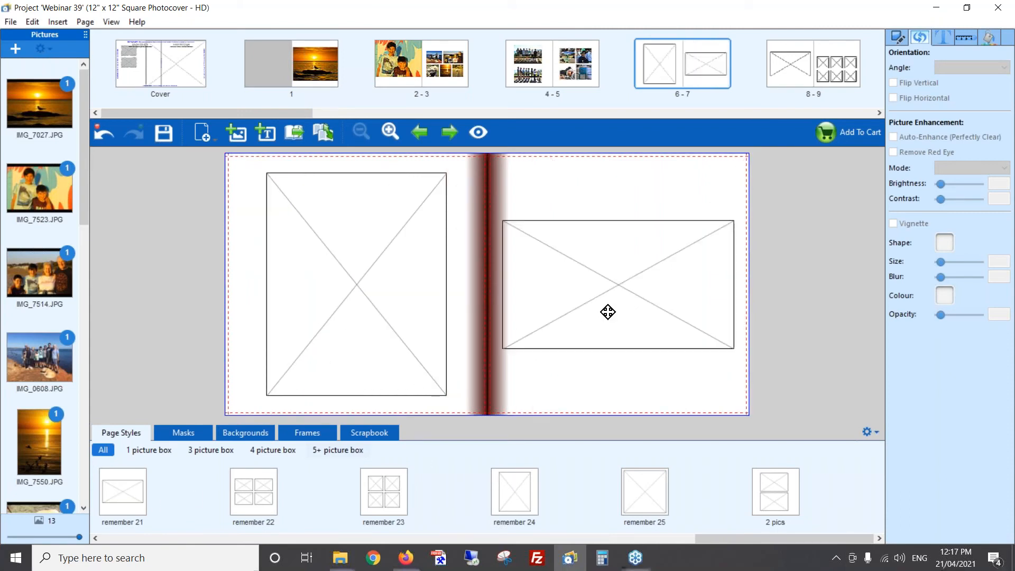
Step: Switch to File Explorer, open School class photos within 01 January 2020 and place School individual in page 6's picture box
key(alt+Tab)
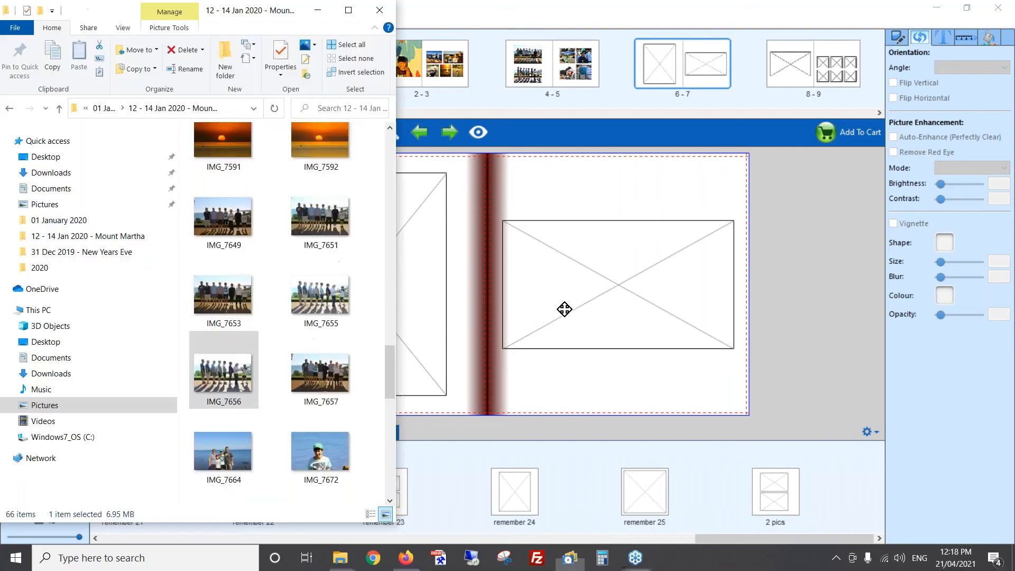
click(8, 108)
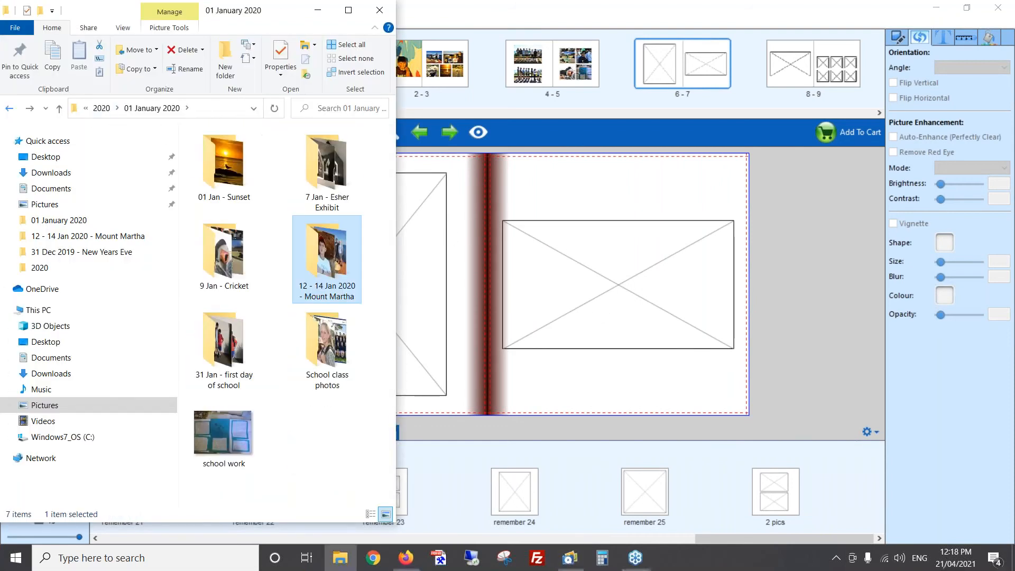
double_click(318, 345)
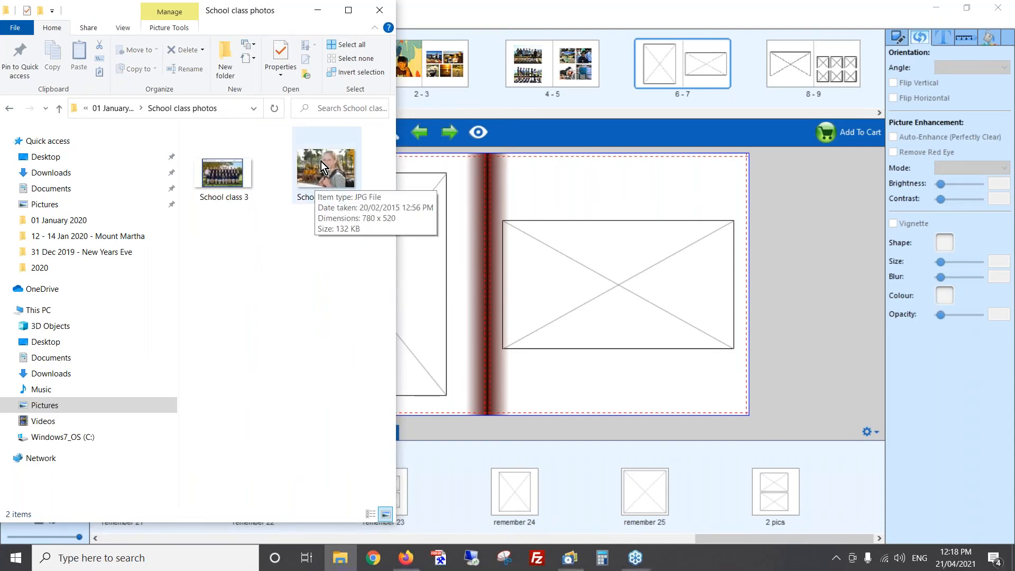
drag(312, 163, 407, 237)
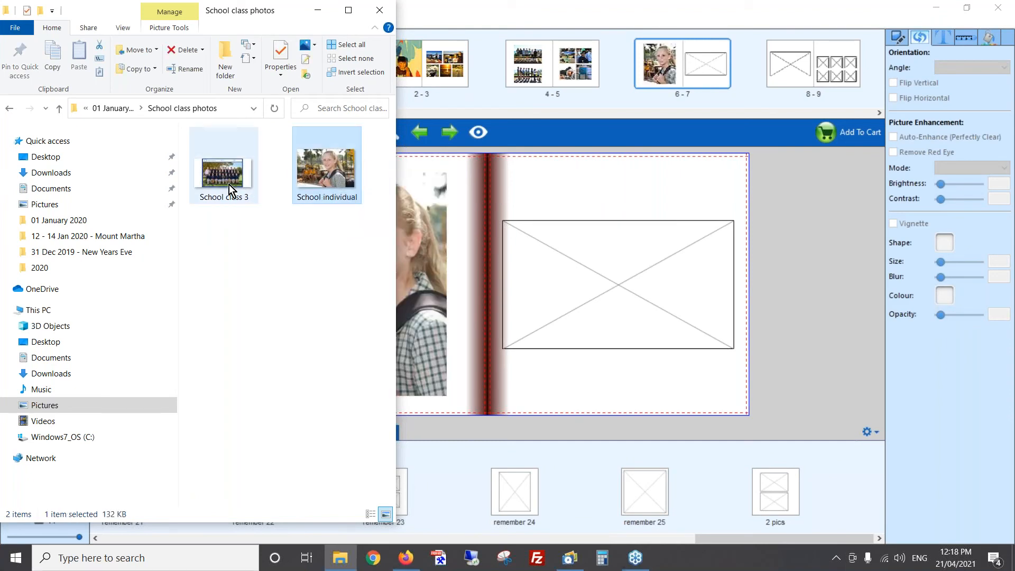
Step: Place the School class 3 photo in page 7's empty picture box and return to the photo book project
click(252, 185)
drag(253, 185, 616, 285)
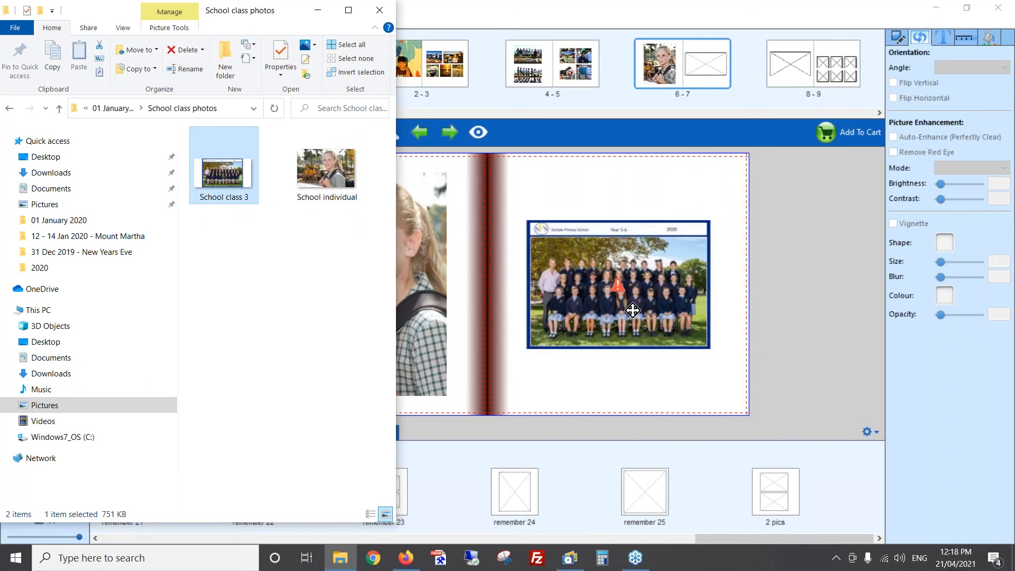
click(634, 379)
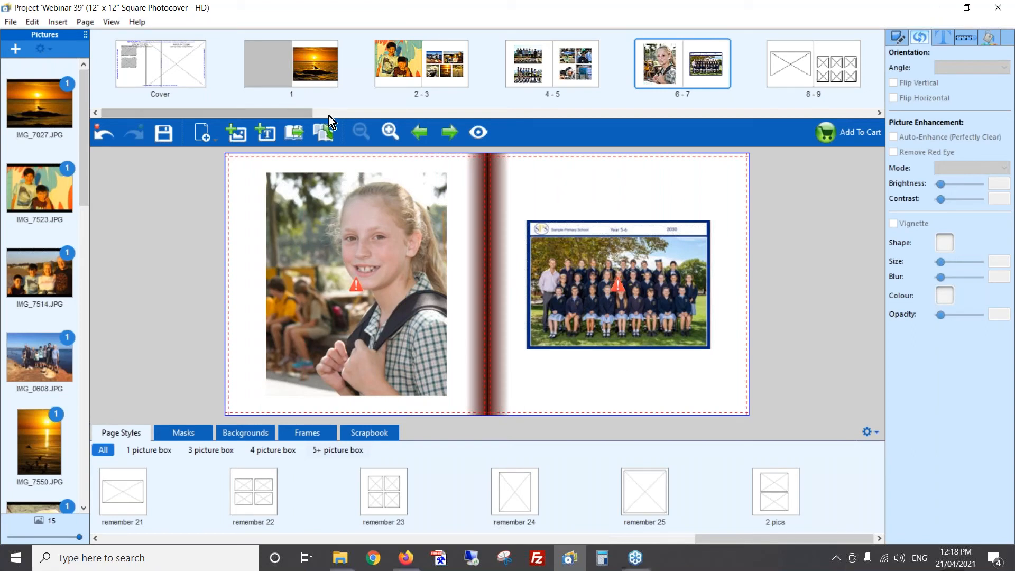
Step: Add a text box over the top of page 1's sunset photo and open it for editing
click(319, 65)
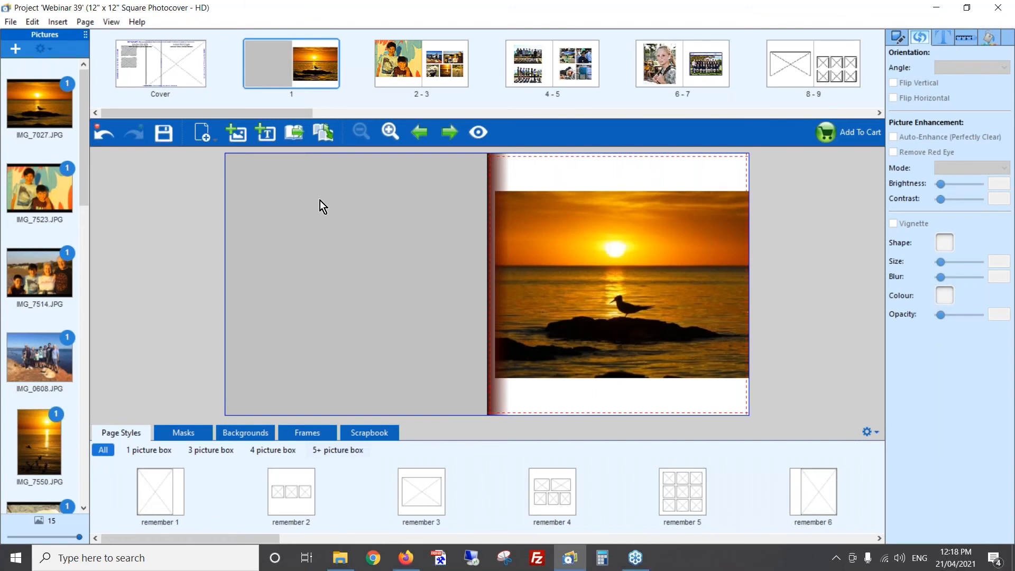
click(264, 132)
drag(616, 294, 709, 204)
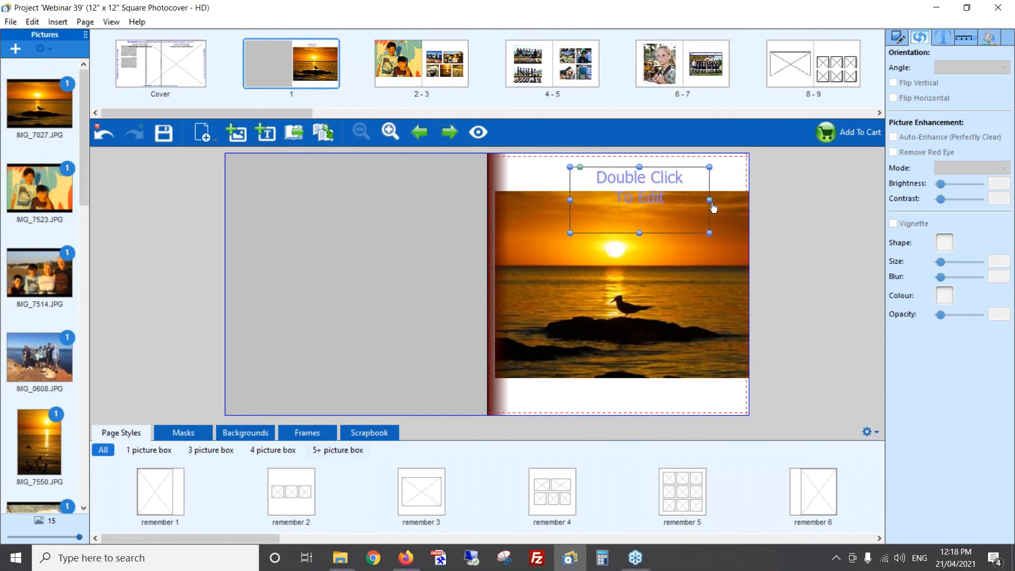
double_click(654, 178)
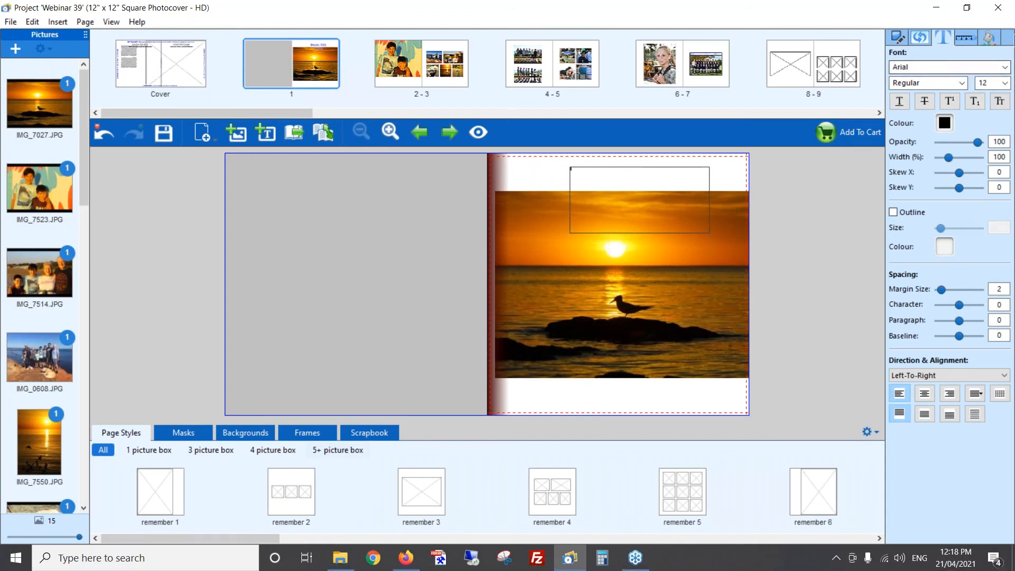
Step: Set the page 1 text box's font to Lucida Calligraphy at size 48
click(1003, 37)
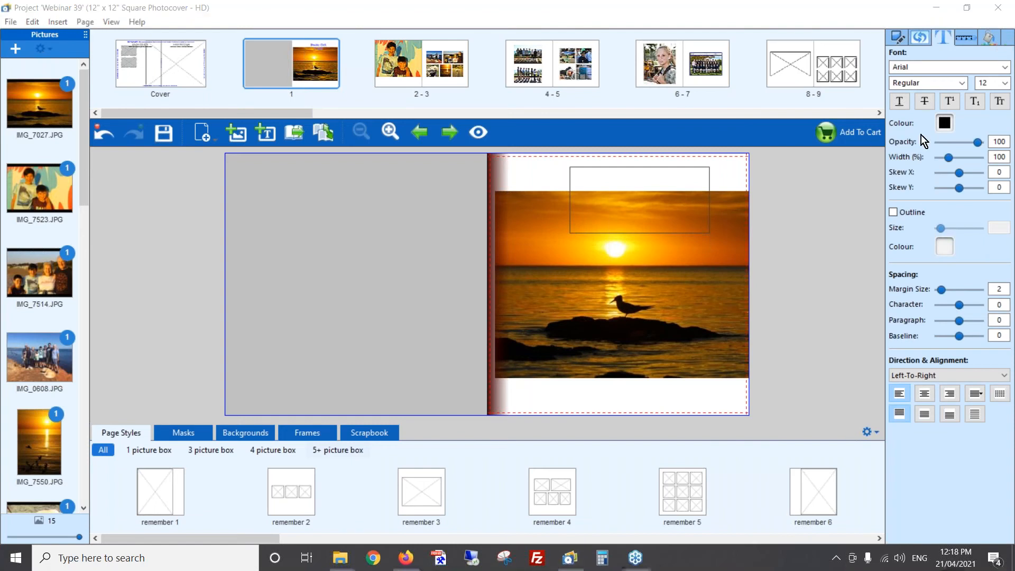
click(1004, 67)
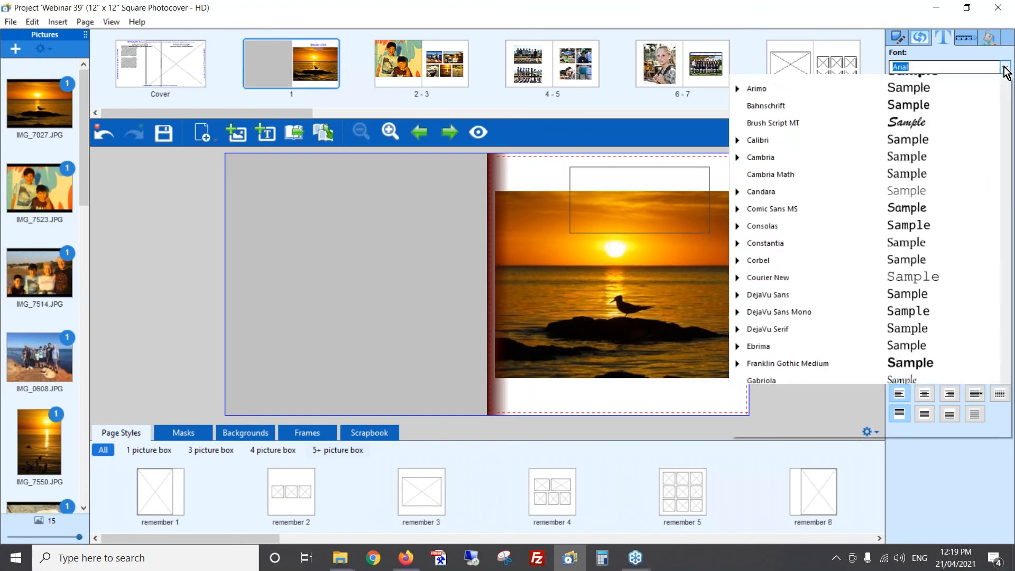
text(l)
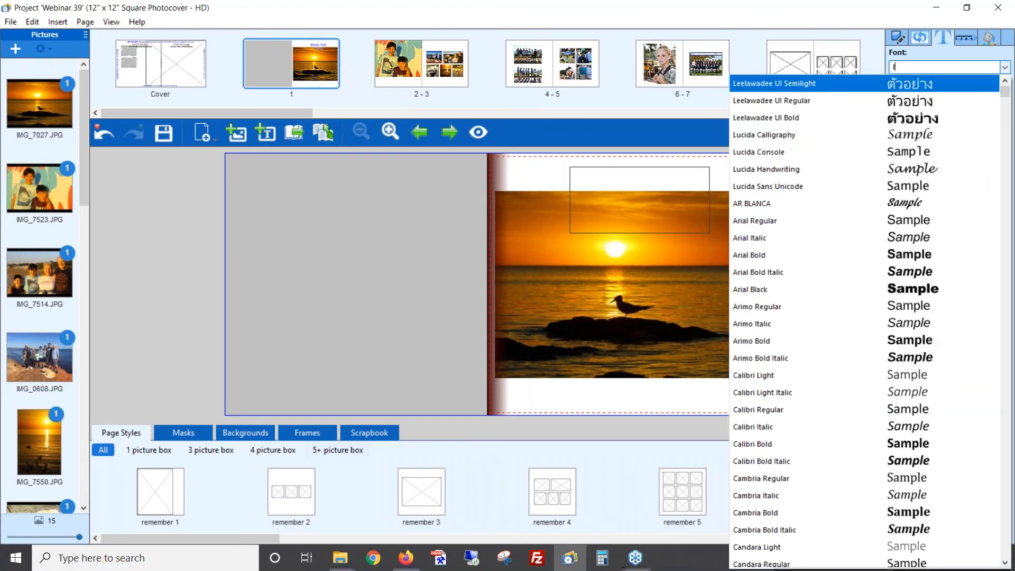
click(781, 136)
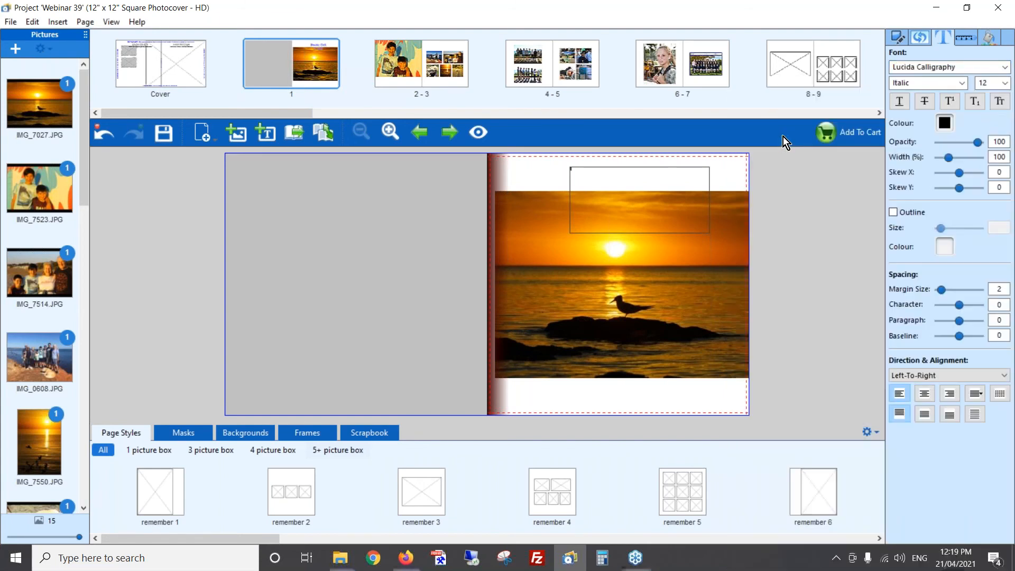
click(1004, 83)
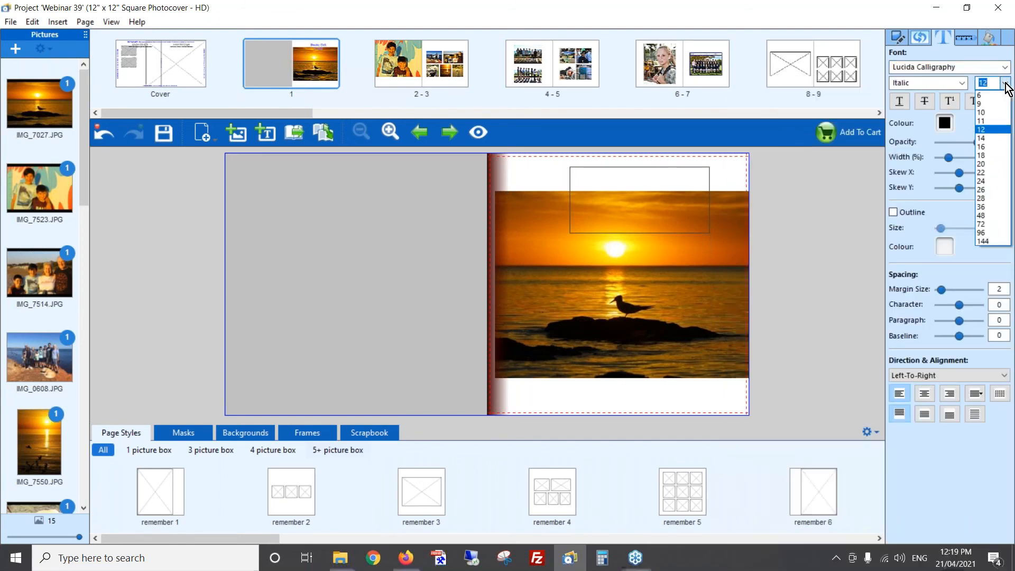
click(984, 209)
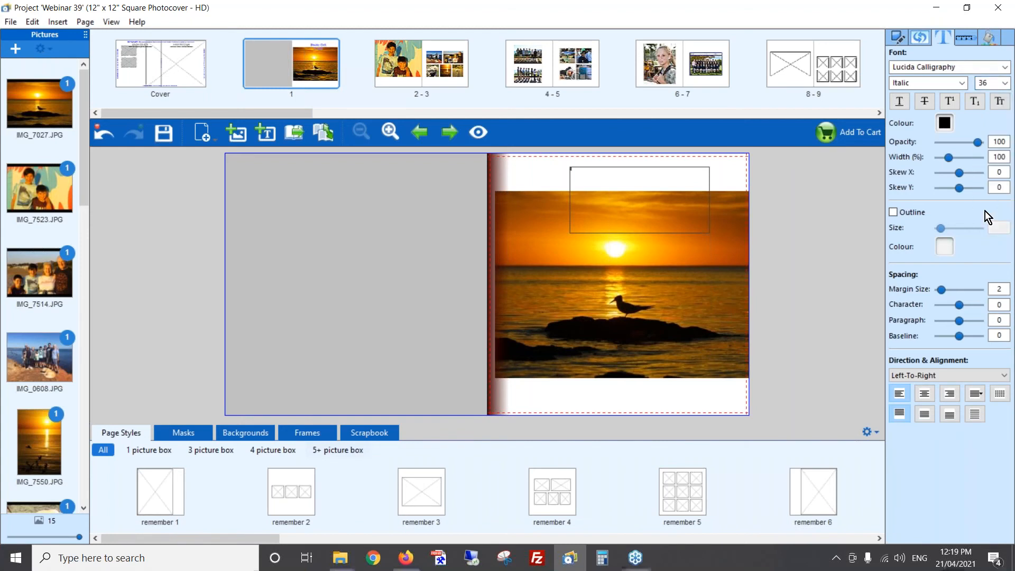
click(1004, 83)
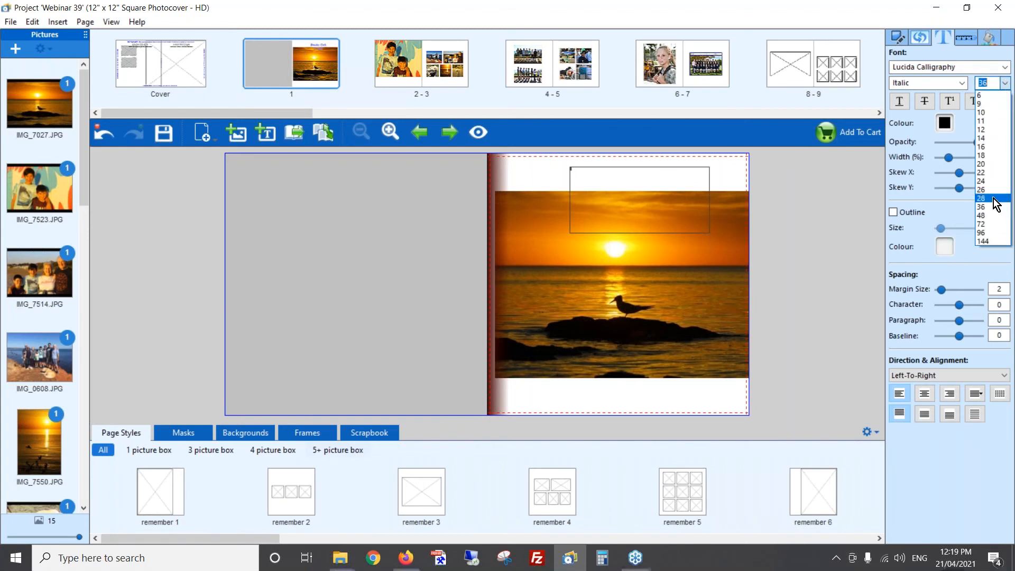
click(993, 215)
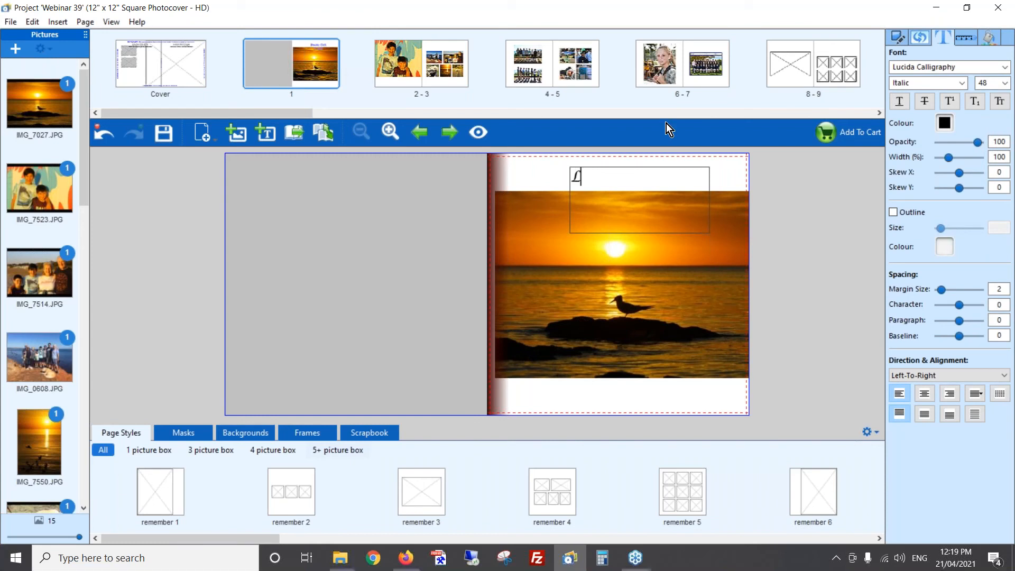
Step: Enter January as the page 1 title and shift its text box slightly to the right
text(January)
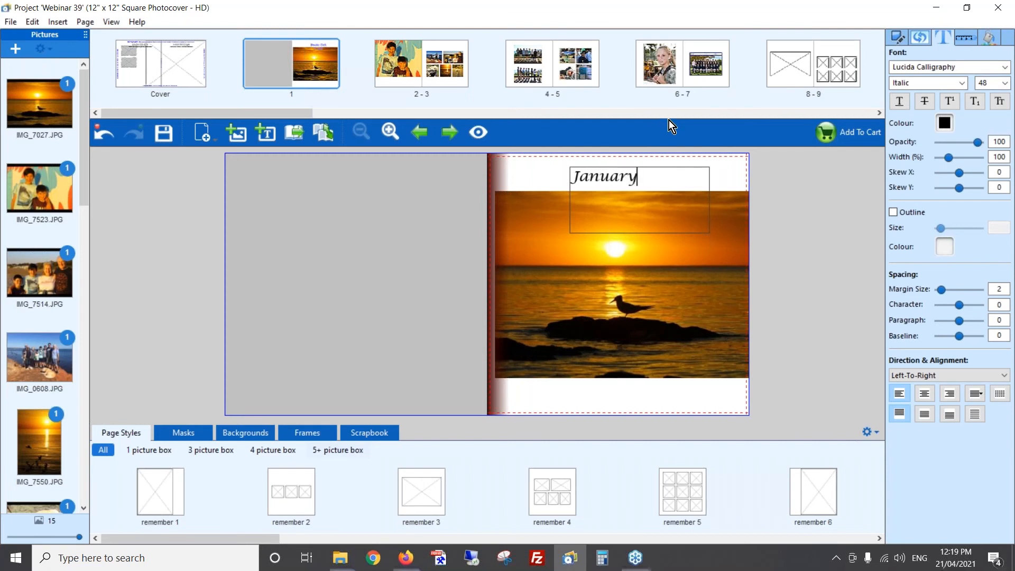
click(542, 172)
drag(617, 182, 635, 184)
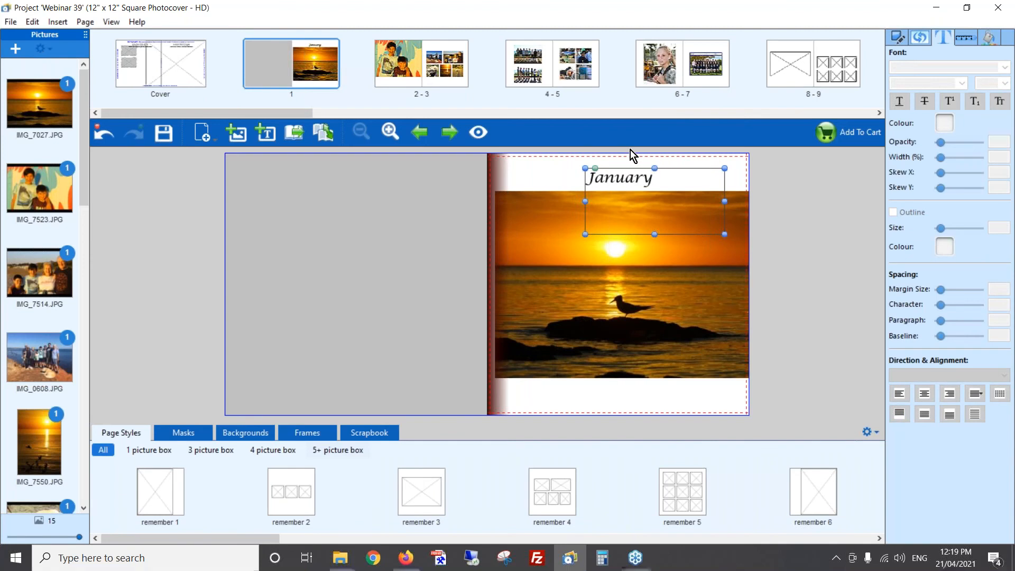
Step: Add a text box captioned Mt Martha on page 2 and position it centrally beneath the large photo
click(417, 73)
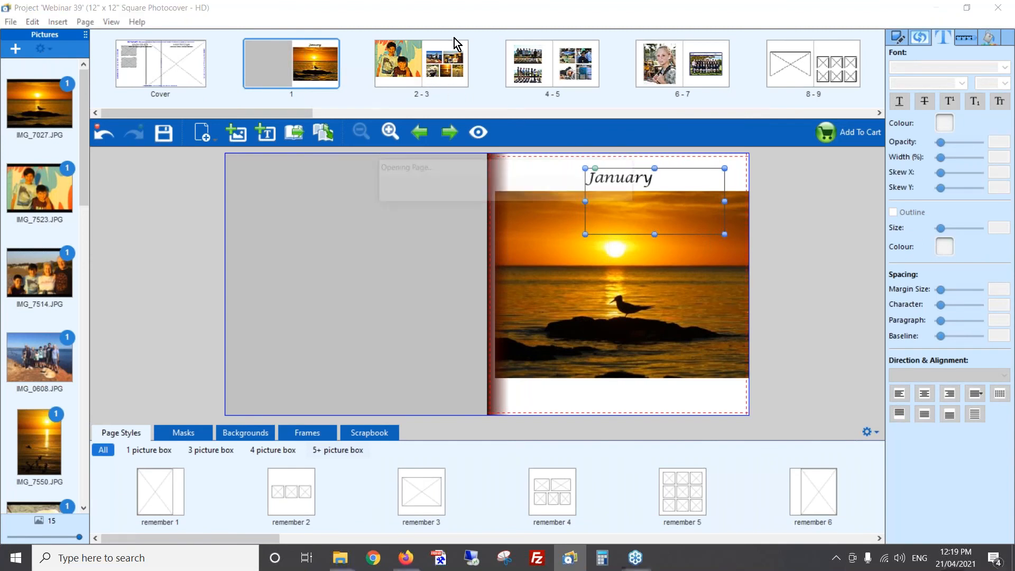
click(315, 131)
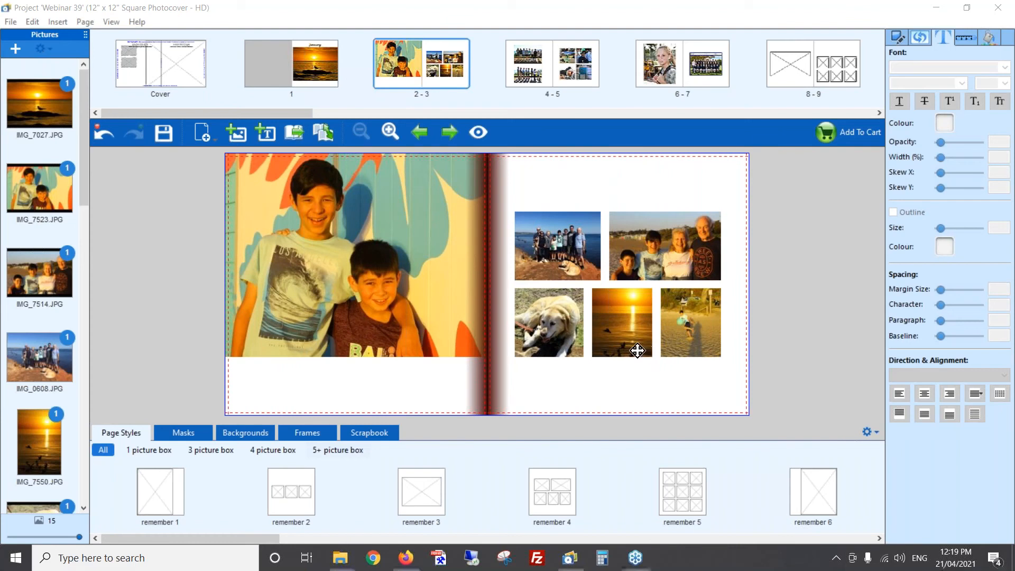
click(268, 131)
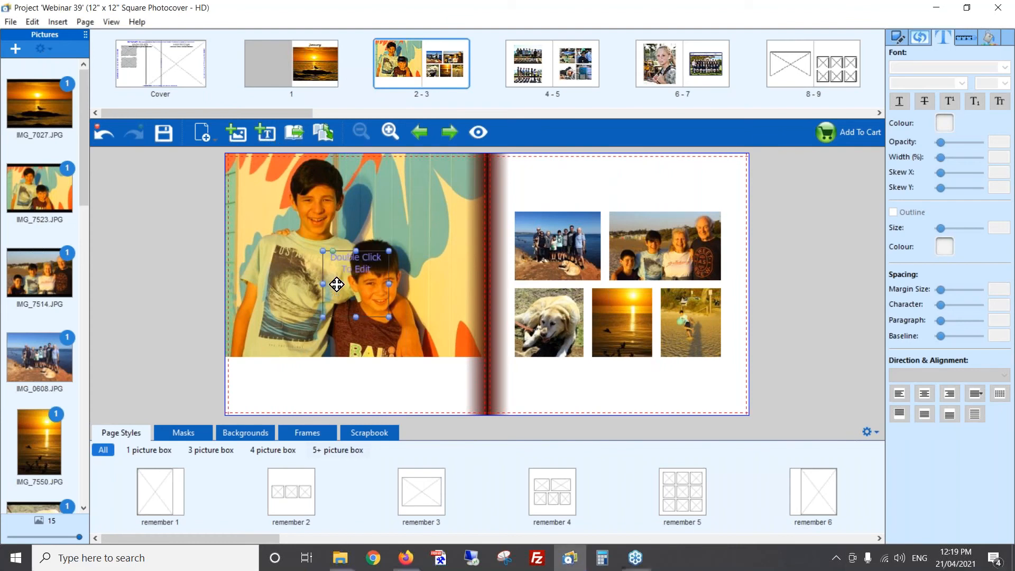
drag(361, 291, 351, 370)
double_click(350, 370)
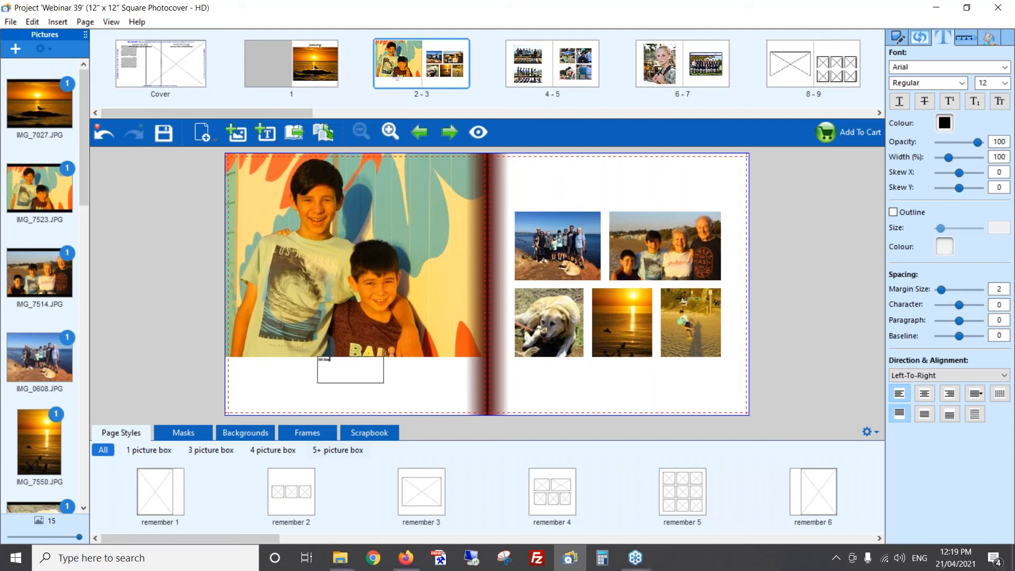
click(399, 375)
drag(355, 371, 382, 375)
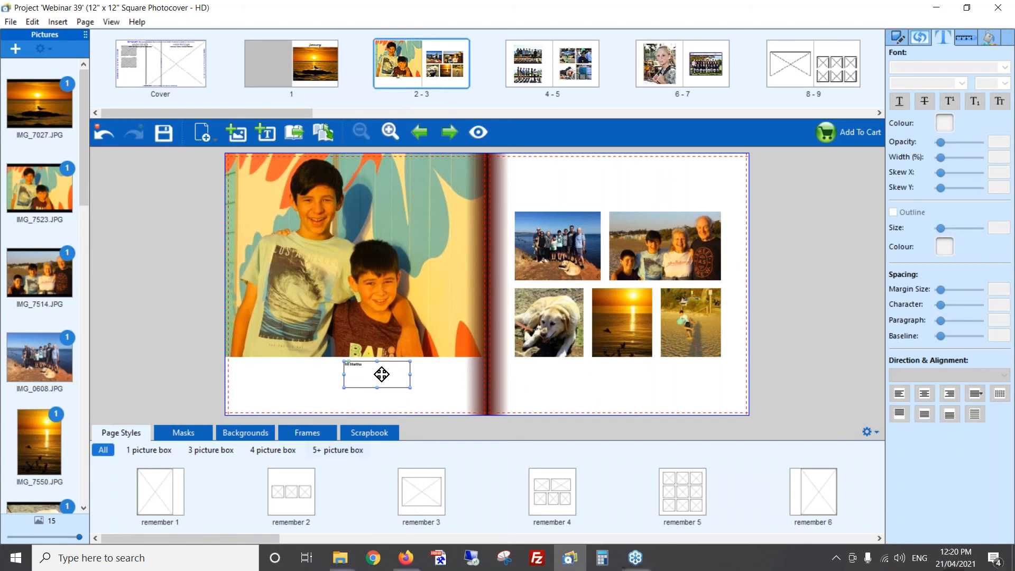
Step: Make the Mt Martha caption's current text style the default text style
click(381, 374)
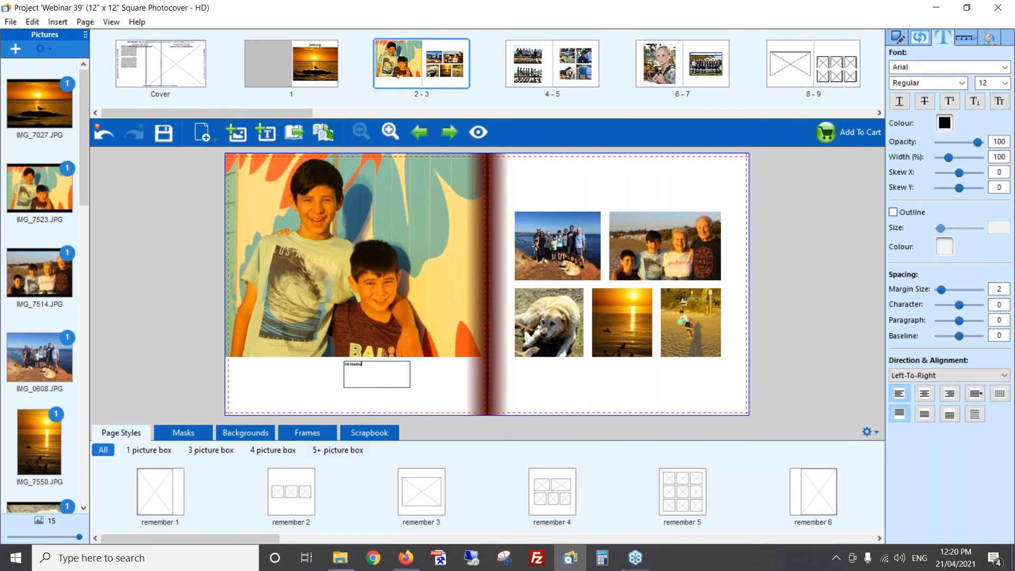
right_click(376, 373)
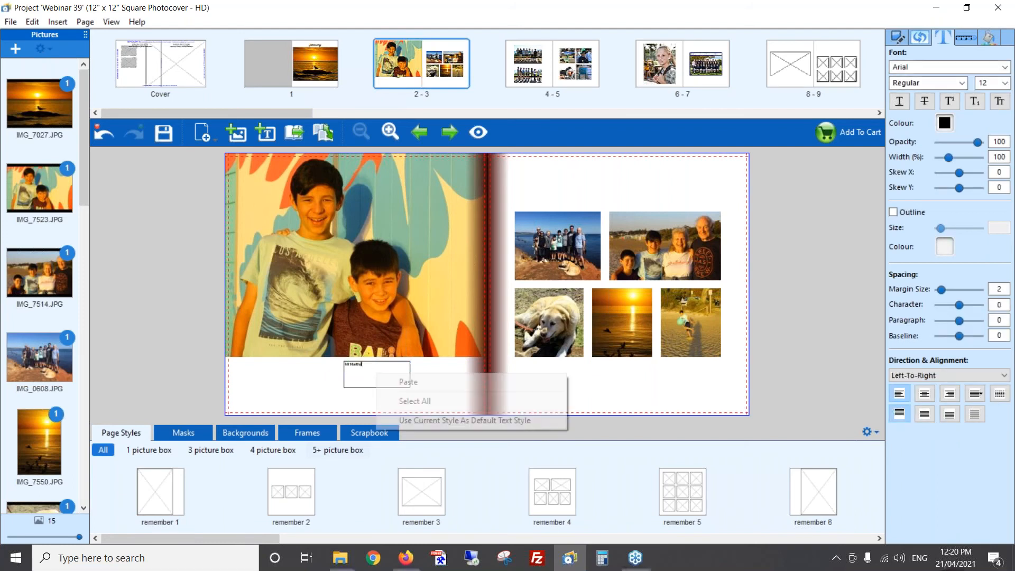
click(484, 420)
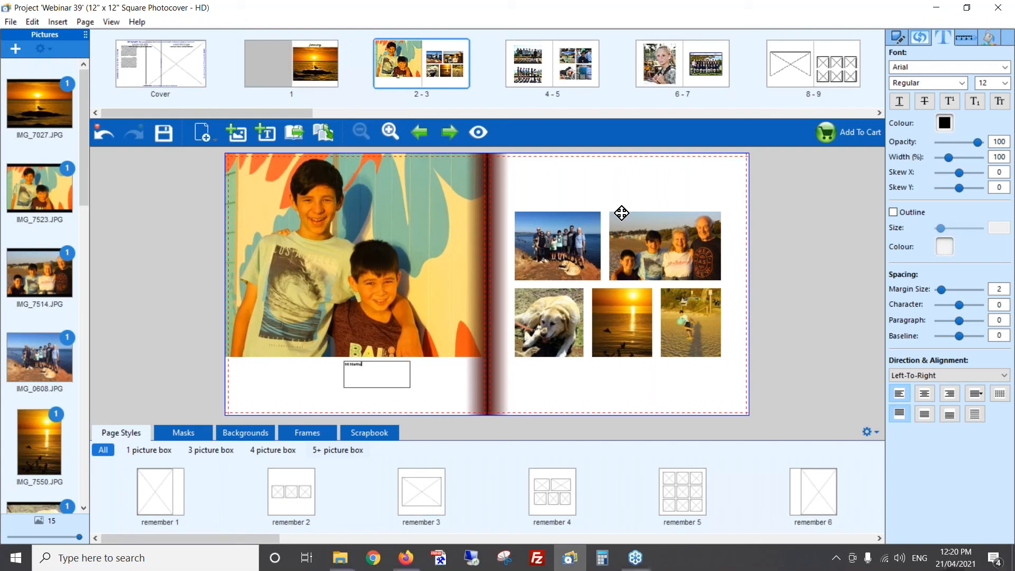
click(652, 378)
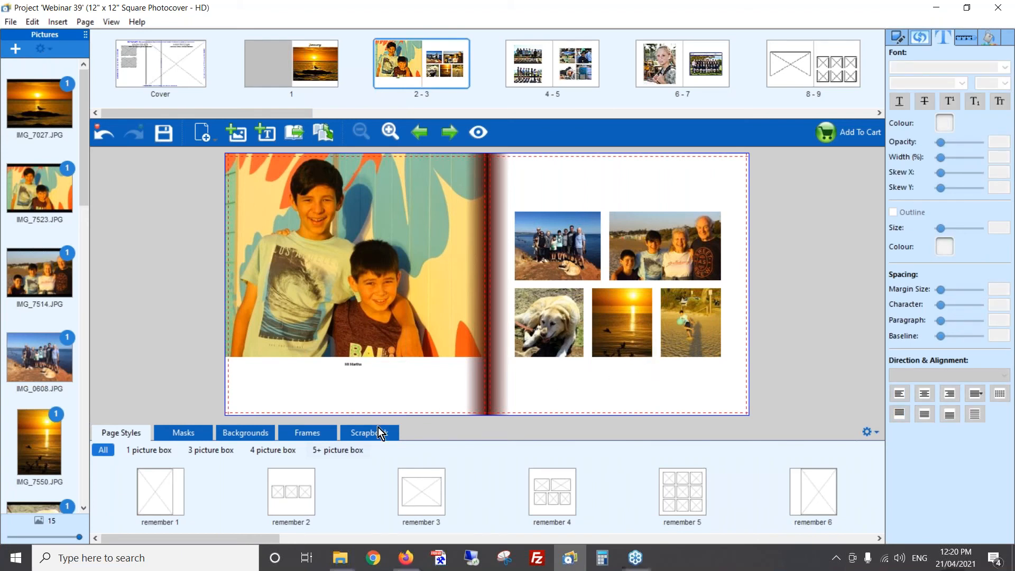
Step: Try a soft-edged mask on page 2's large photo and remove it again
click(178, 433)
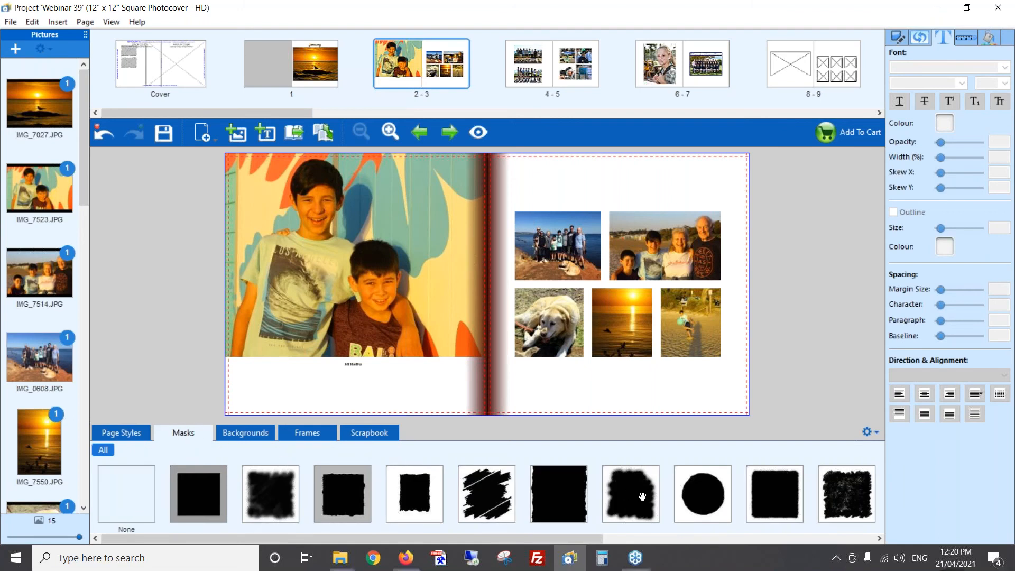
drag(773, 492, 403, 236)
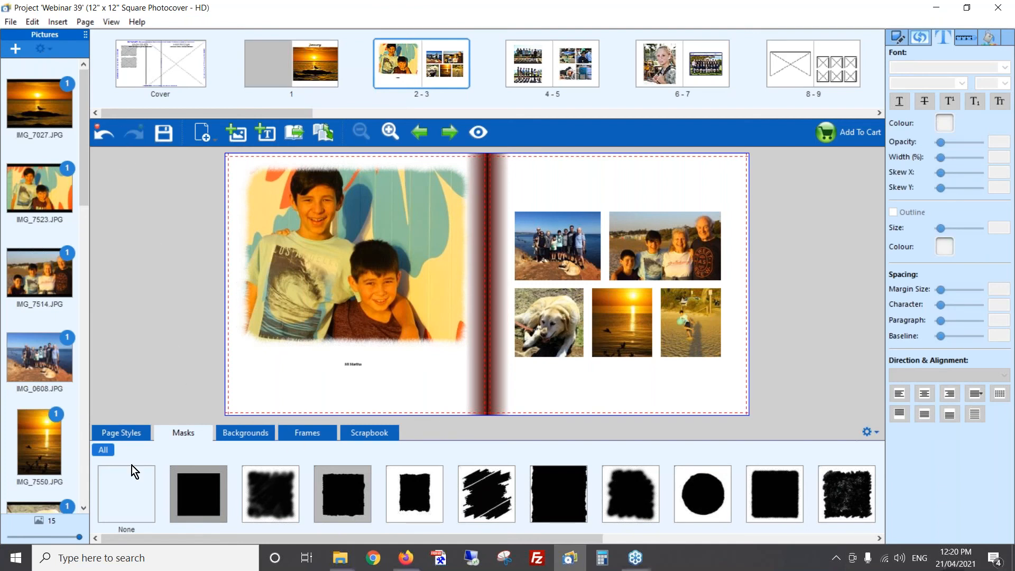
click(309, 303)
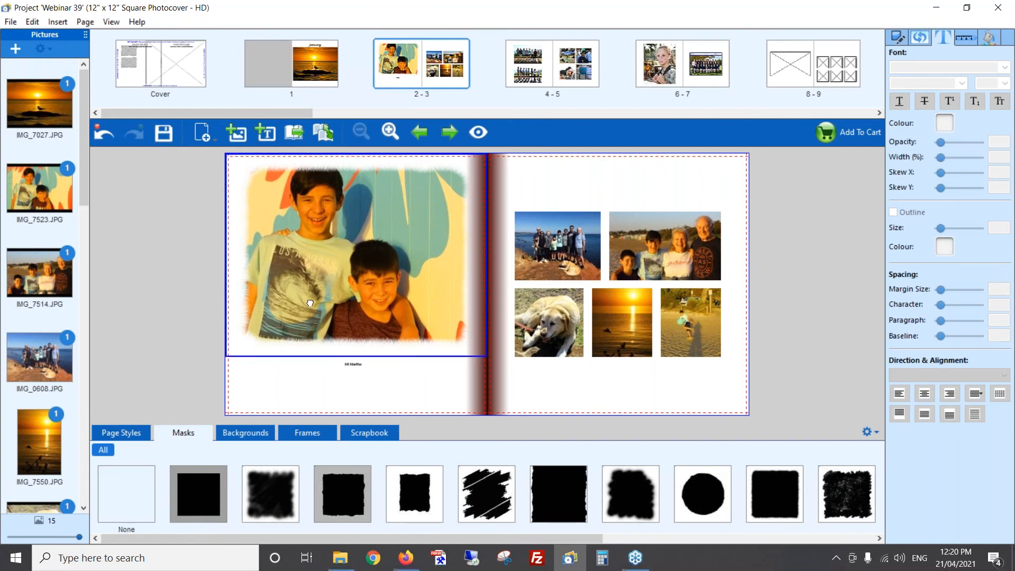
drag(310, 303, 311, 302)
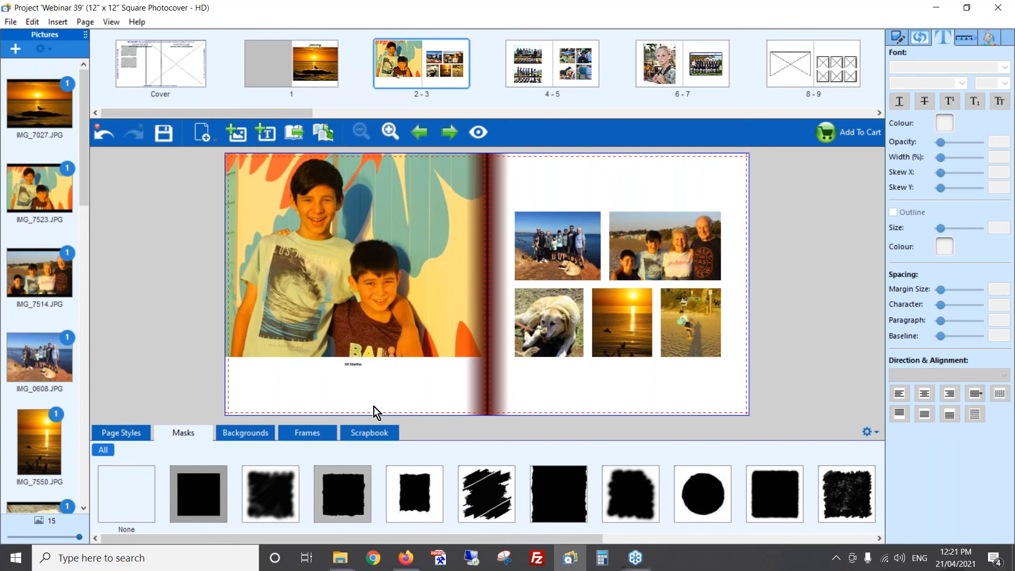
Step: Apply the blue polka-dot pattern background to both page 2 and page 3
click(257, 435)
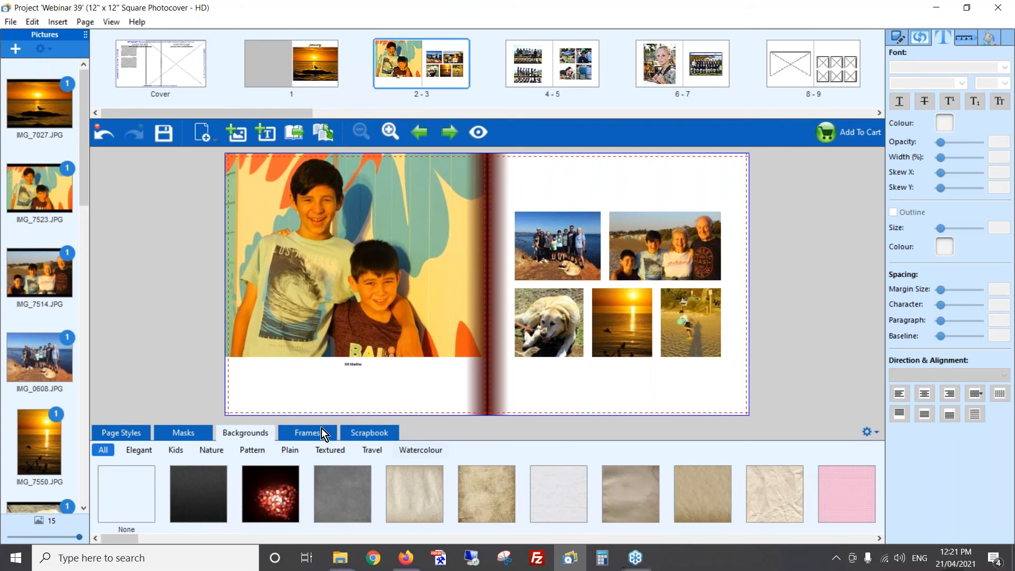
click(290, 452)
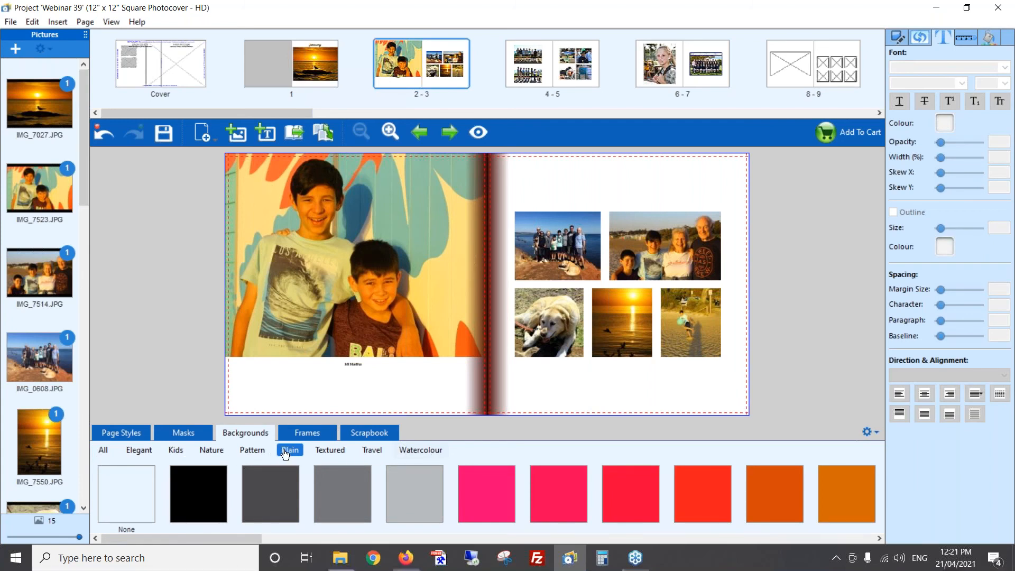
click(252, 454)
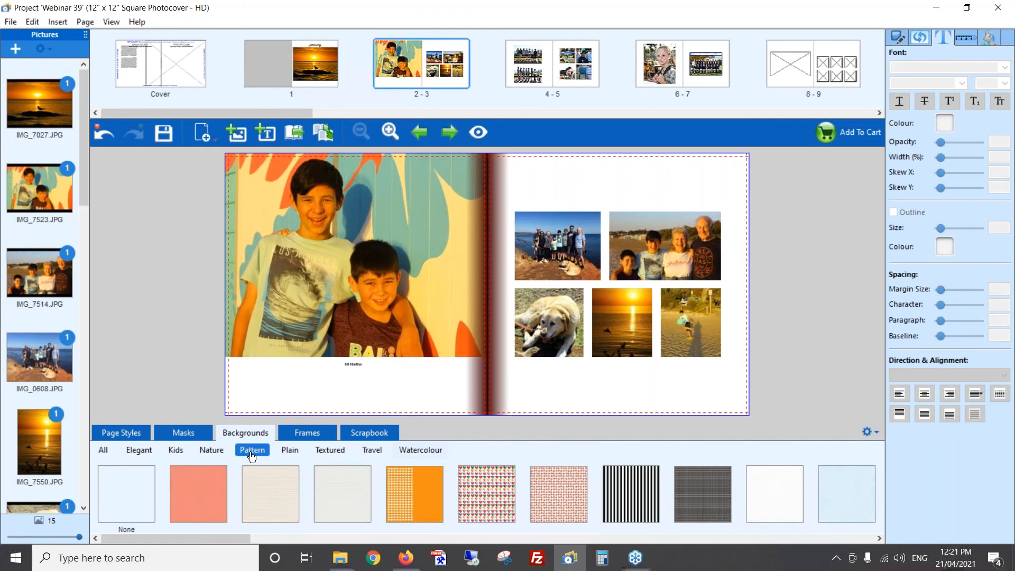
drag(238, 538, 360, 537)
drag(413, 538, 441, 537)
drag(386, 491, 317, 370)
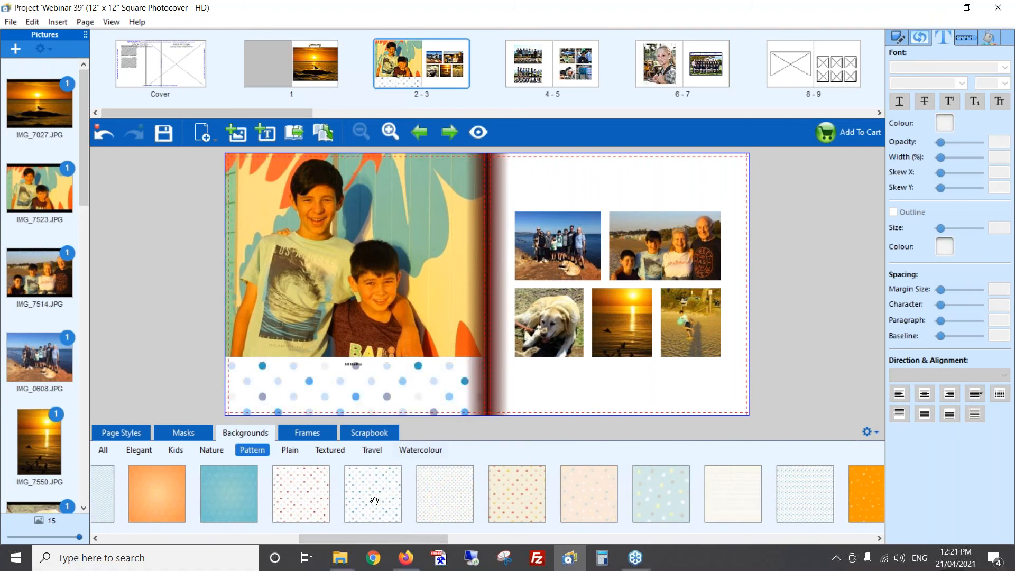
drag(373, 502, 637, 362)
drag(632, 423, 633, 423)
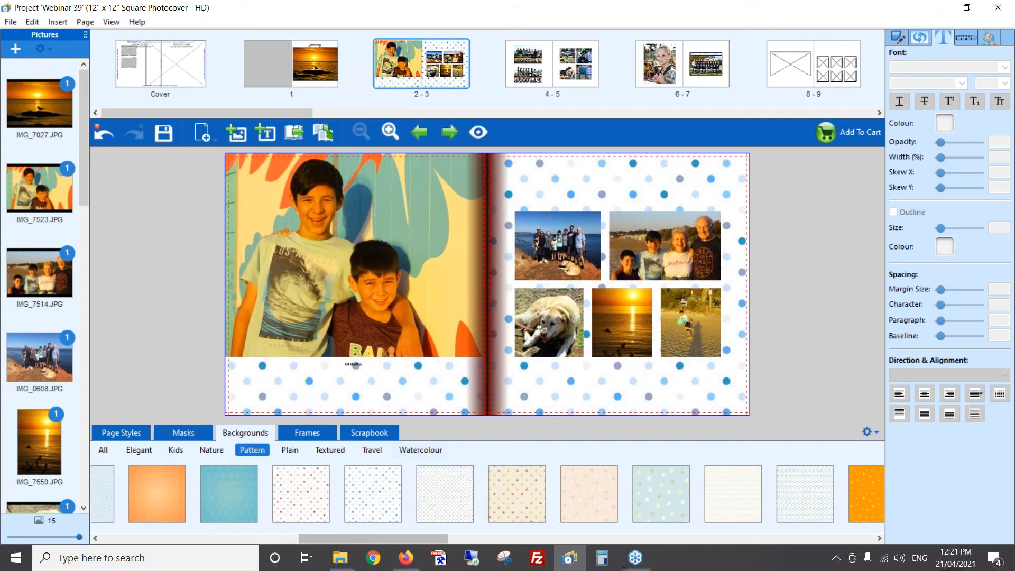
Step: Remove the patterned backgrounds from pages 2 and 3 by applying None to each page
drag(366, 537, 162, 538)
drag(128, 490, 262, 409)
drag(194, 470, 620, 385)
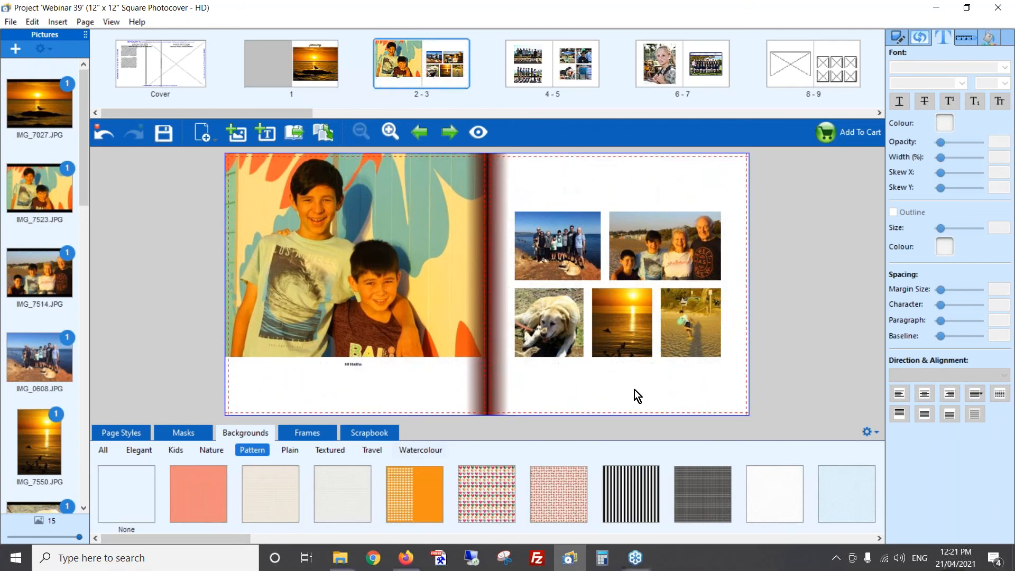
Step: Show the collection of available picture frames
click(319, 433)
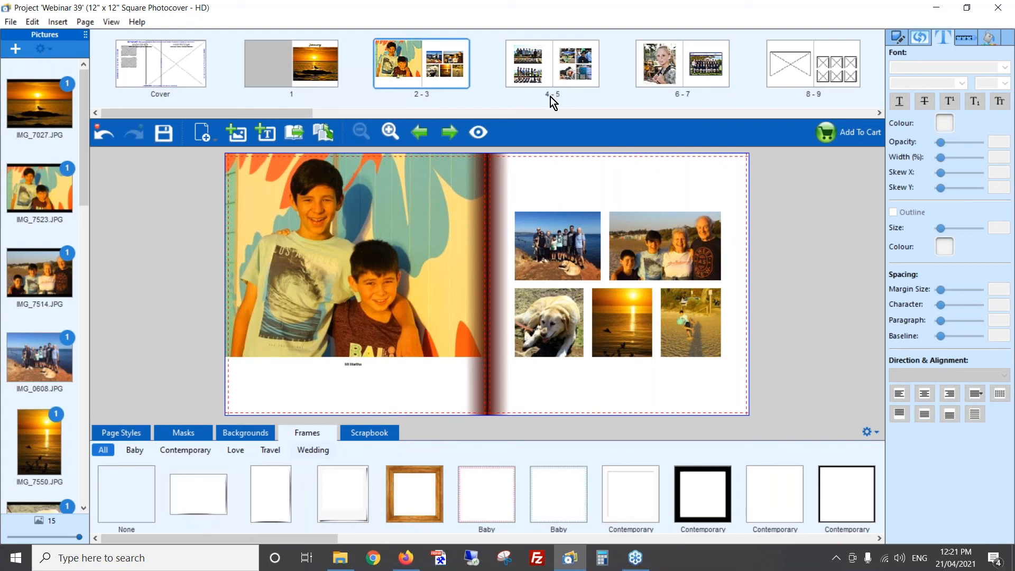
Step: Apply the landscape Cute frame with small hearts to both group photos on page 4
click(548, 62)
click(355, 248)
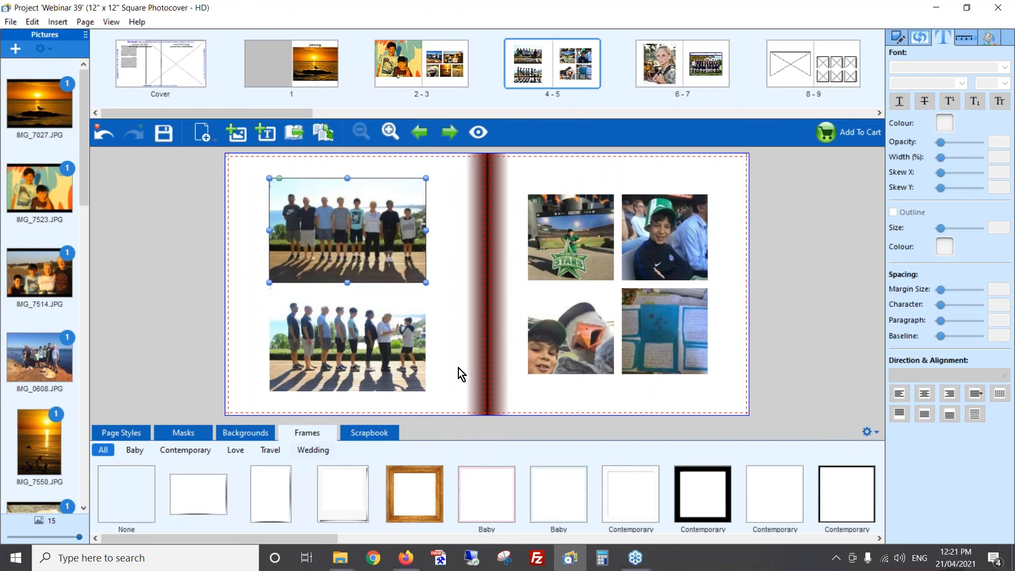
drag(316, 538, 857, 526)
drag(375, 391, 393, 211)
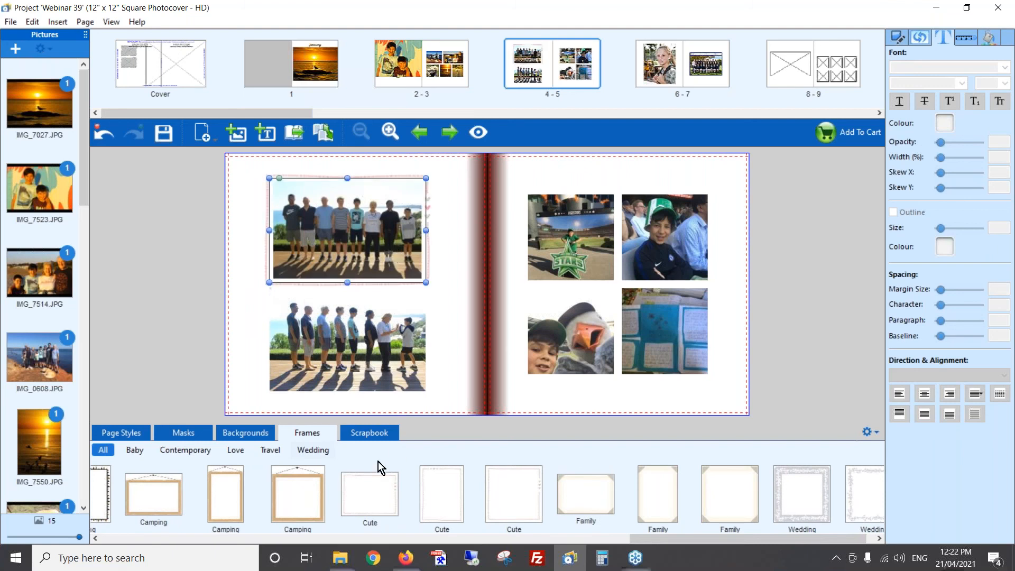
drag(383, 378, 383, 378)
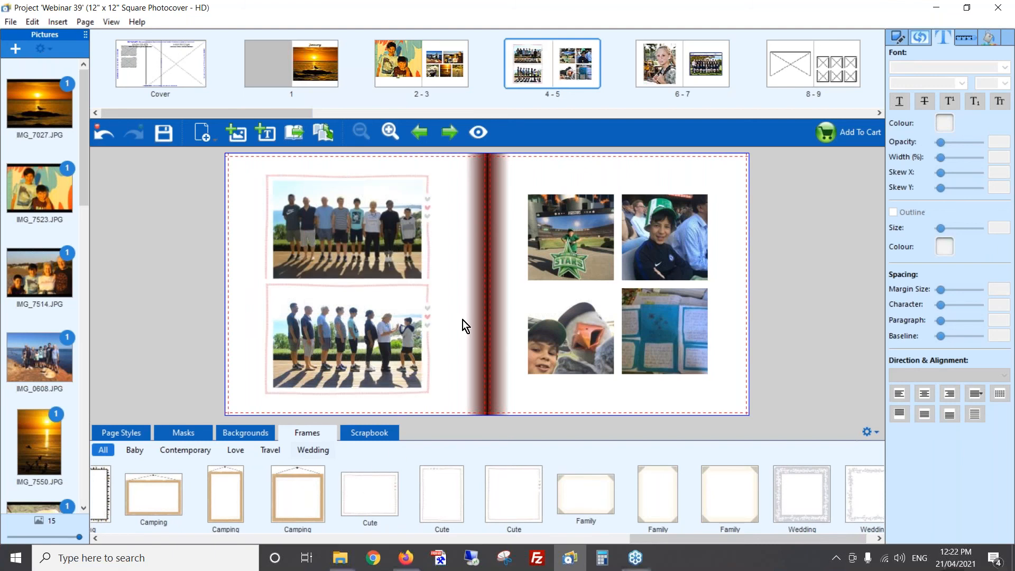
Step: Nudge the upper framed group photo on page 4 slightly upward to separate it from the photo below
click(400, 228)
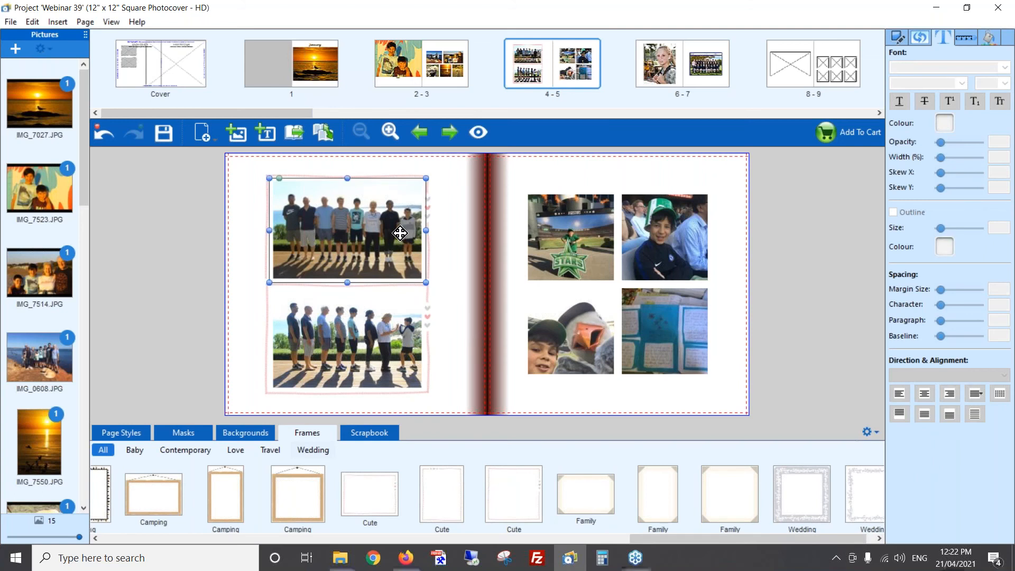
click(458, 261)
click(376, 237)
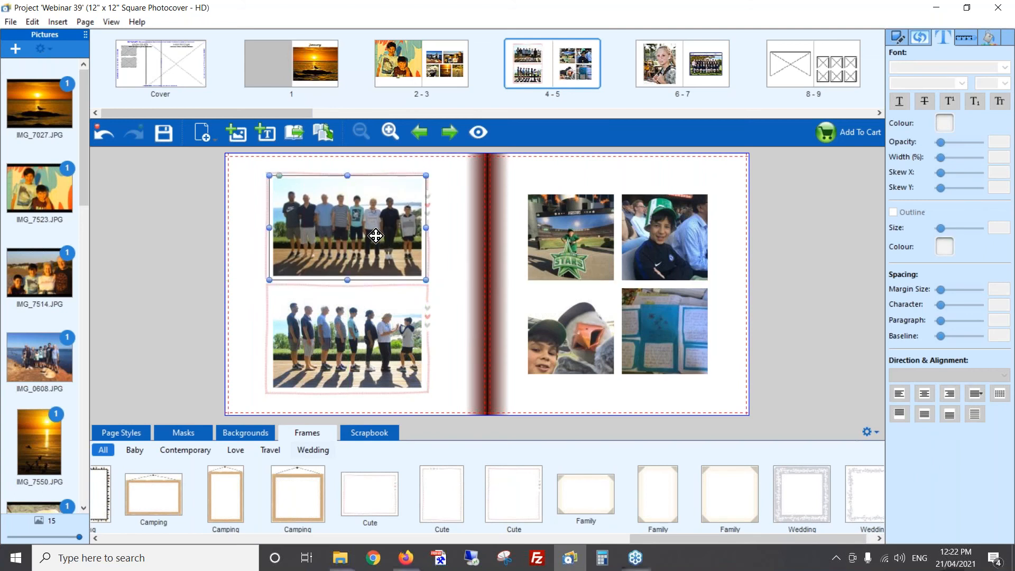
key(Up)
key(Up)
key(Up)
key(Up)
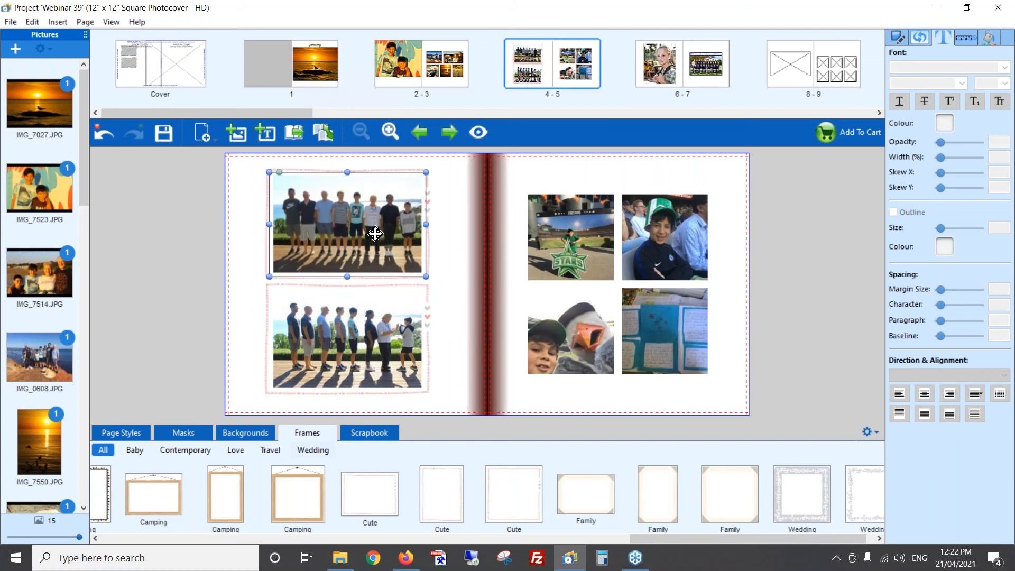
click(445, 283)
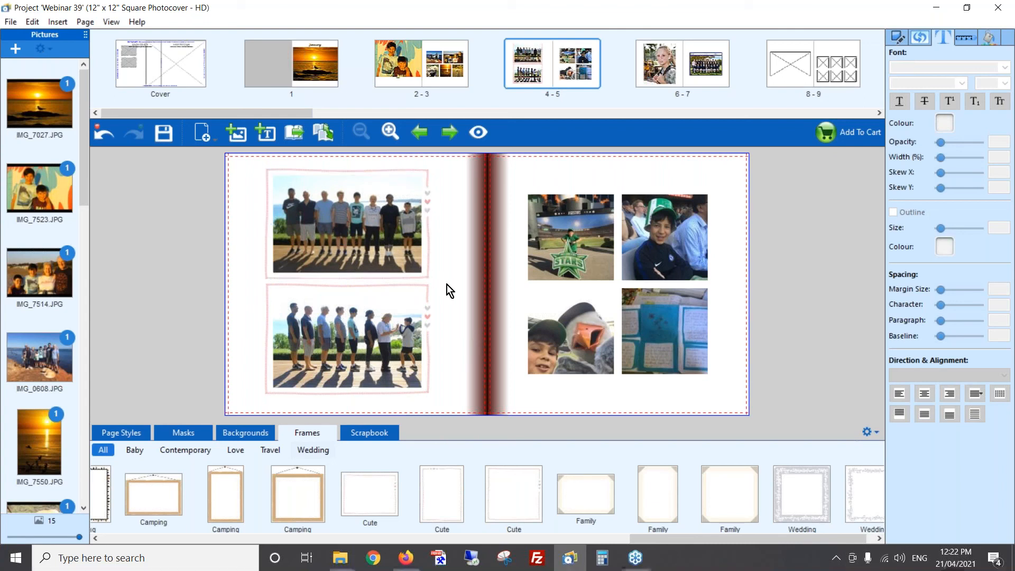
Step: Apply a drop-shadow frame to each of the four photos on page 5
drag(677, 538, 145, 542)
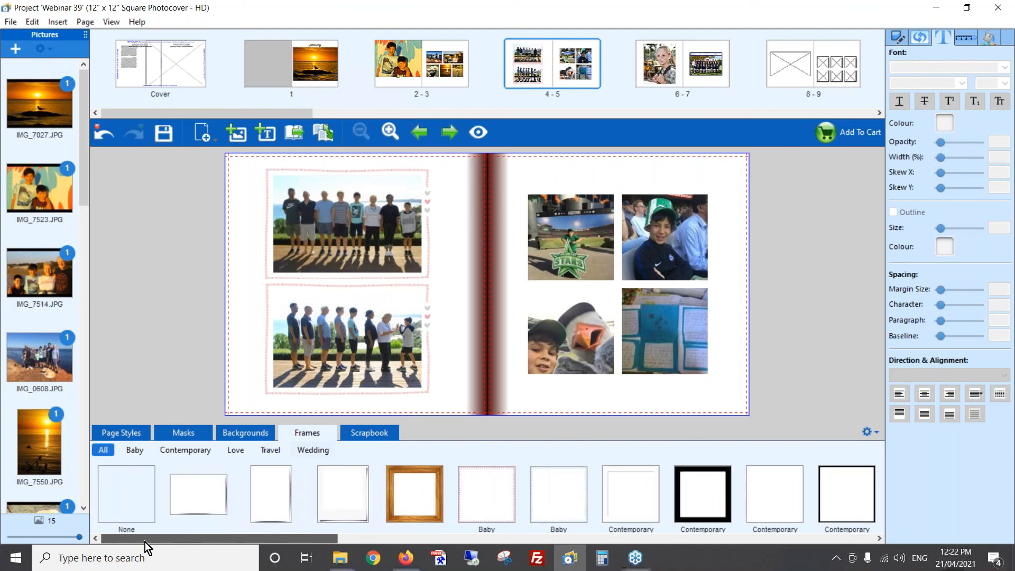
drag(408, 397, 565, 255)
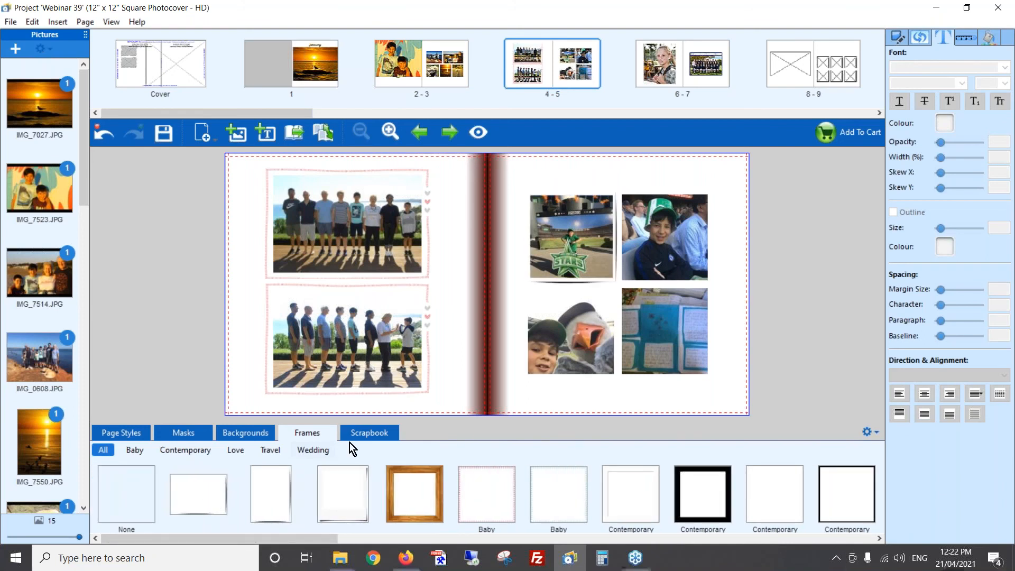
drag(211, 490, 571, 330)
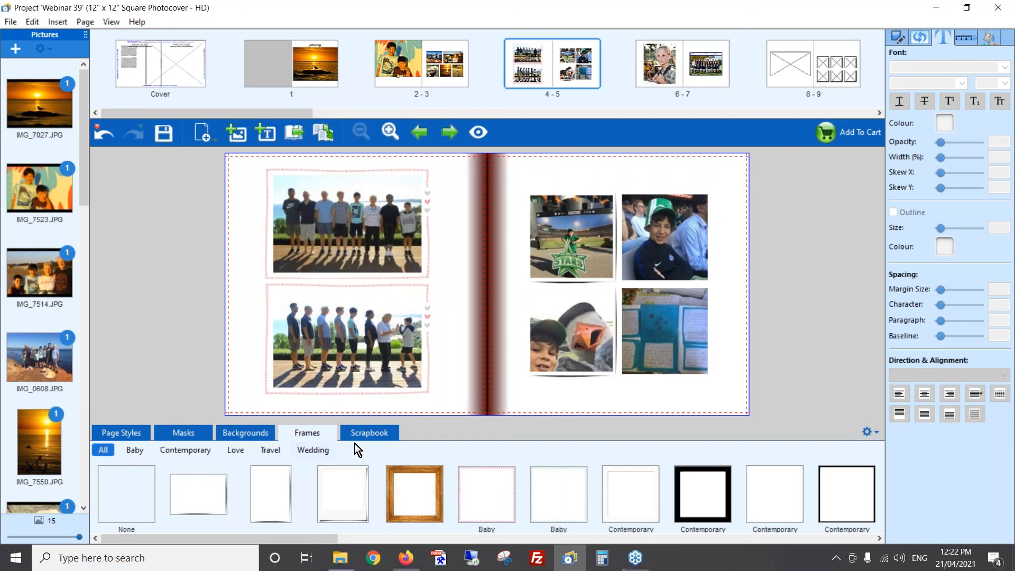
drag(309, 442, 640, 357)
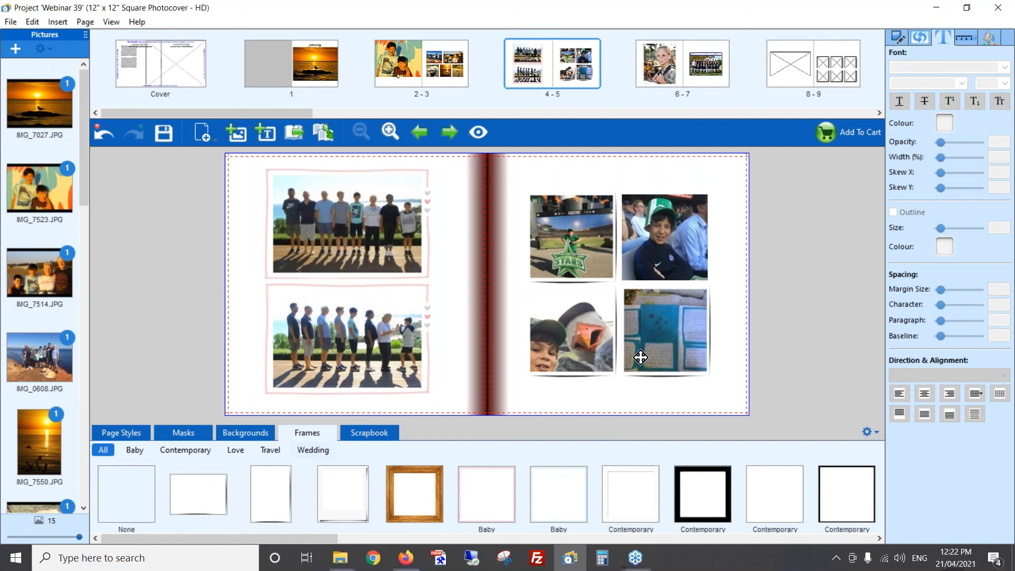
drag(264, 489, 649, 261)
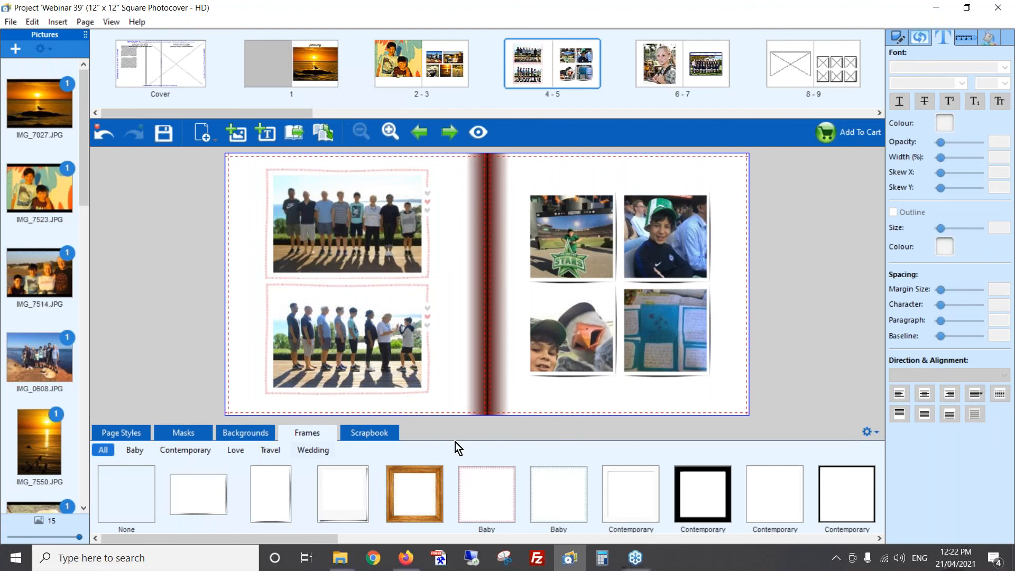
Step: Add the Love scrapbook graphic of three blue hearts to page 2, beside the caption at the large photo's lower edge
click(376, 435)
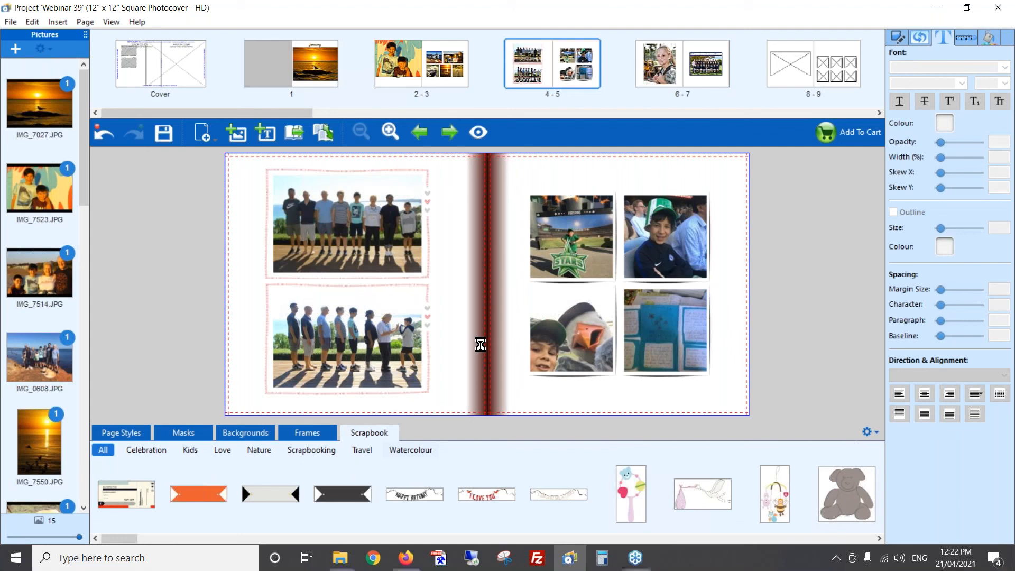
click(430, 79)
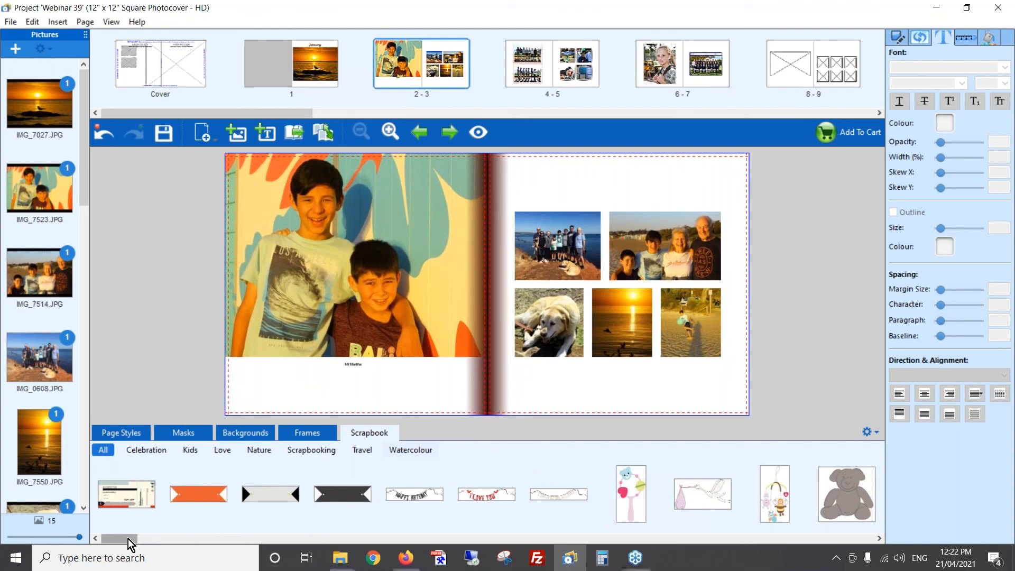
click(221, 452)
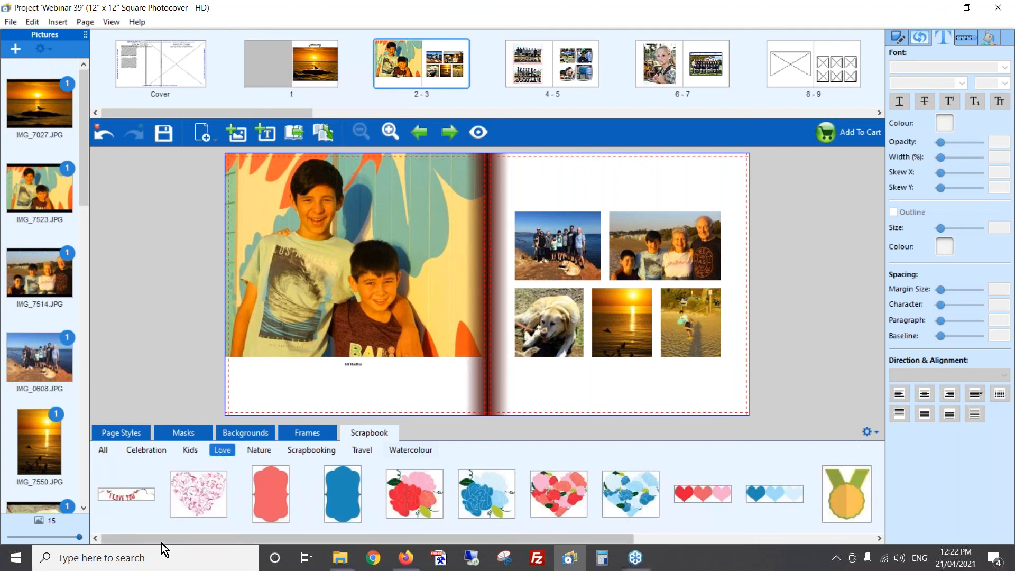
drag(170, 539, 402, 539)
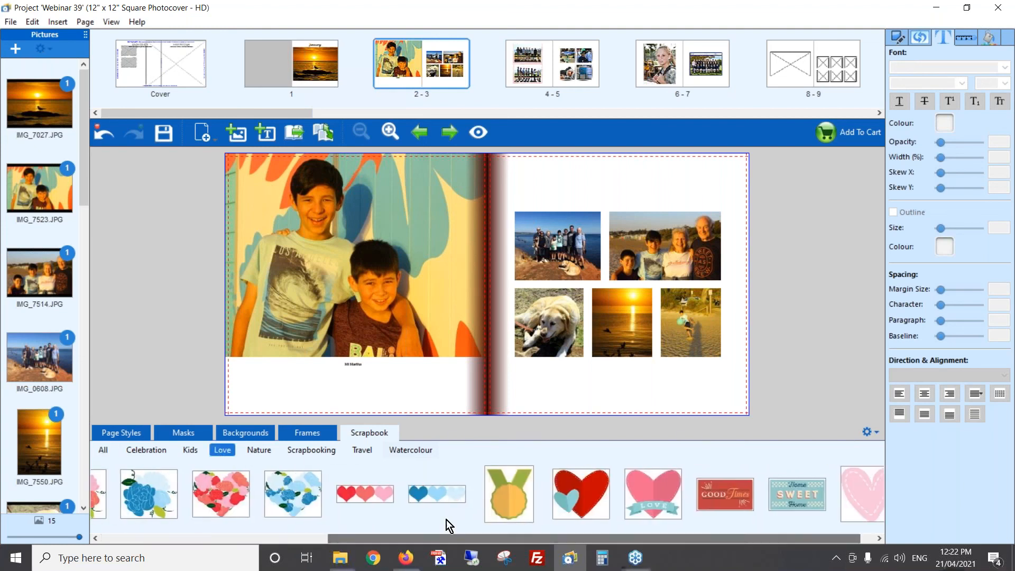
click(348, 404)
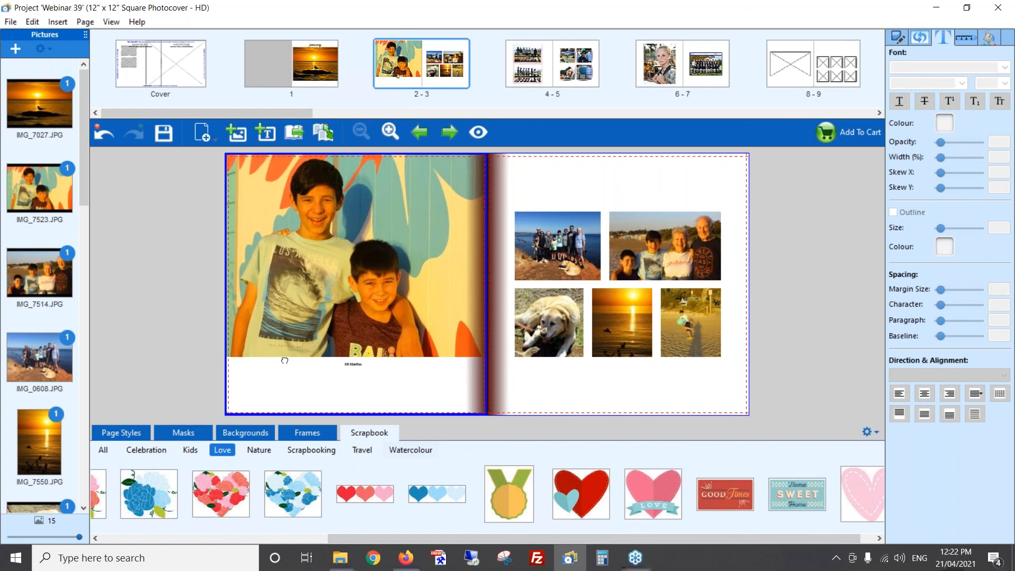
drag(309, 362, 290, 362)
click(384, 380)
click(537, 385)
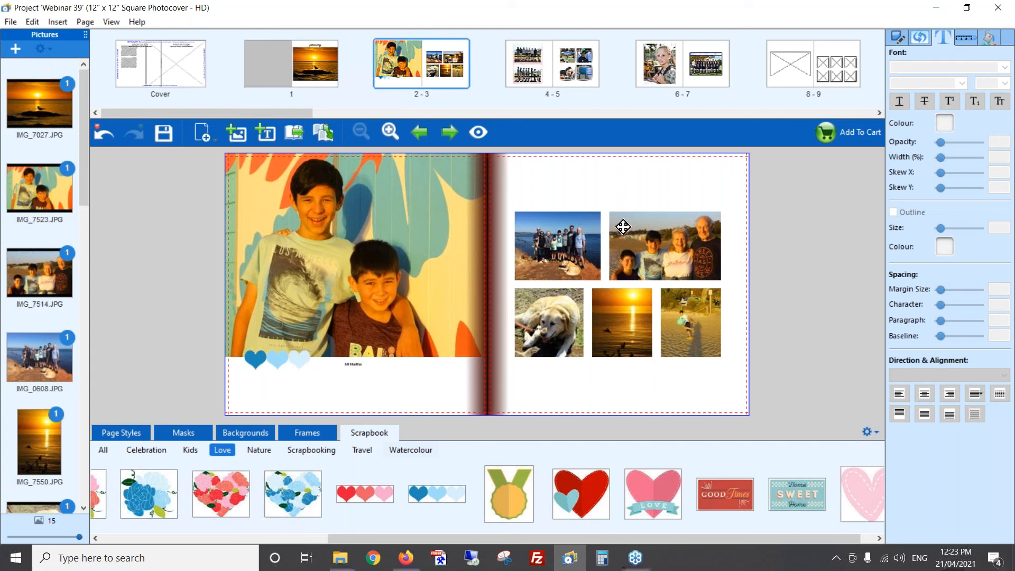
Step: Apply the cover page style with two stacked picture boxes on the back and one square box on the front
click(176, 62)
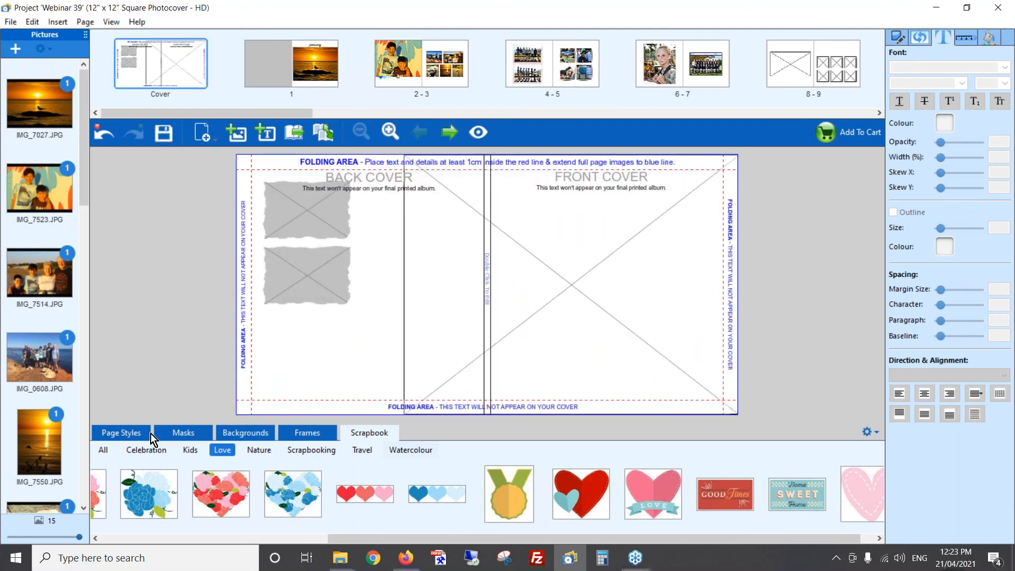
click(134, 433)
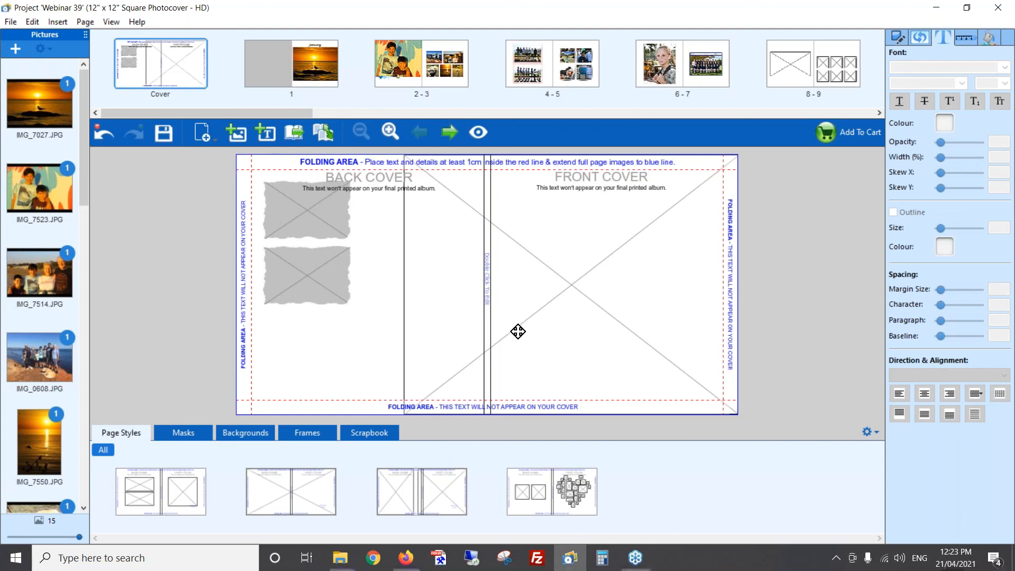
drag(184, 487, 560, 267)
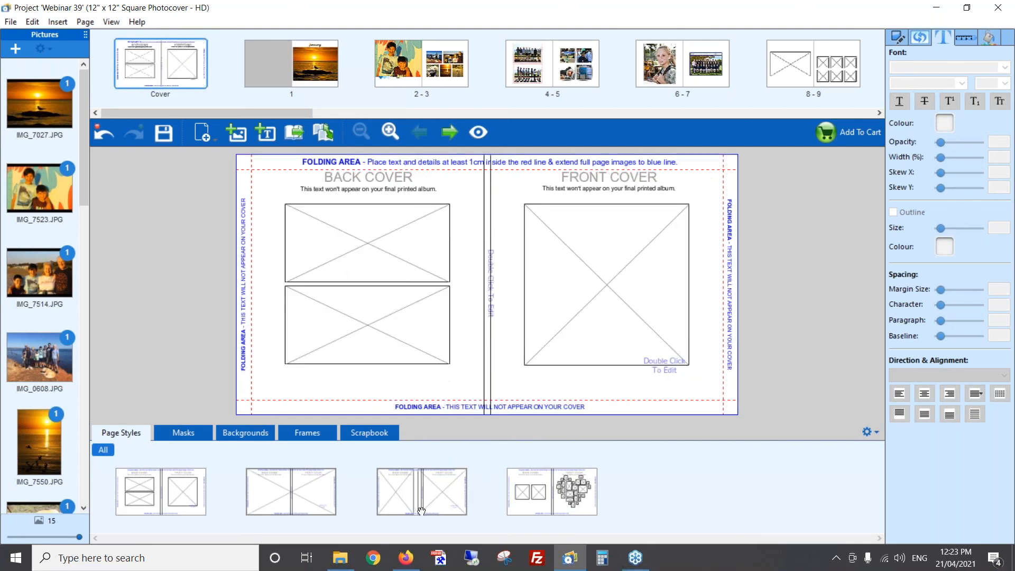
Step: Switch to File Explorer and place the family photo from the Pictures 2020 folder into the front cover's picture box
click(341, 559)
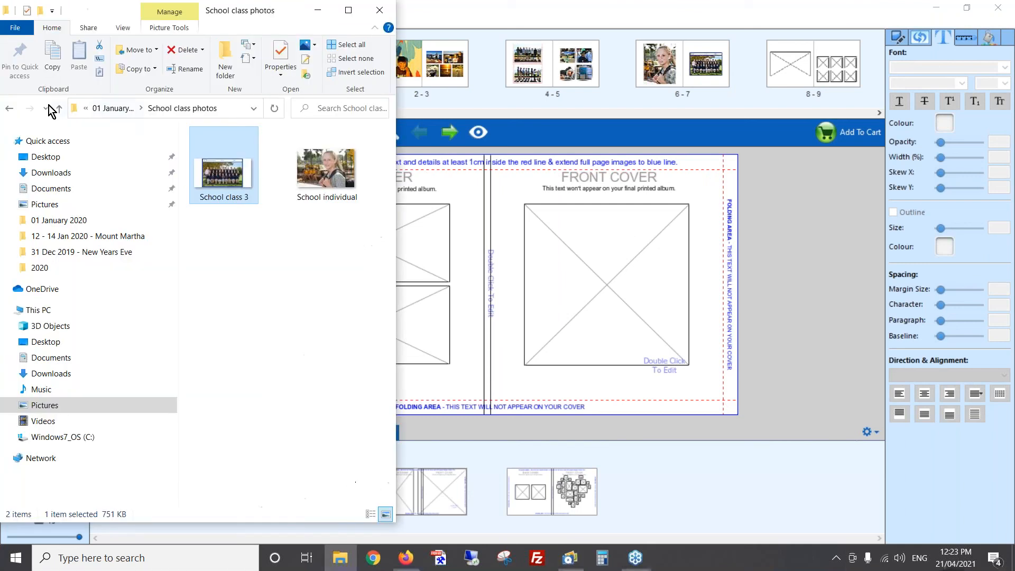
click(12, 110)
click(12, 110)
click(11, 109)
click(11, 109)
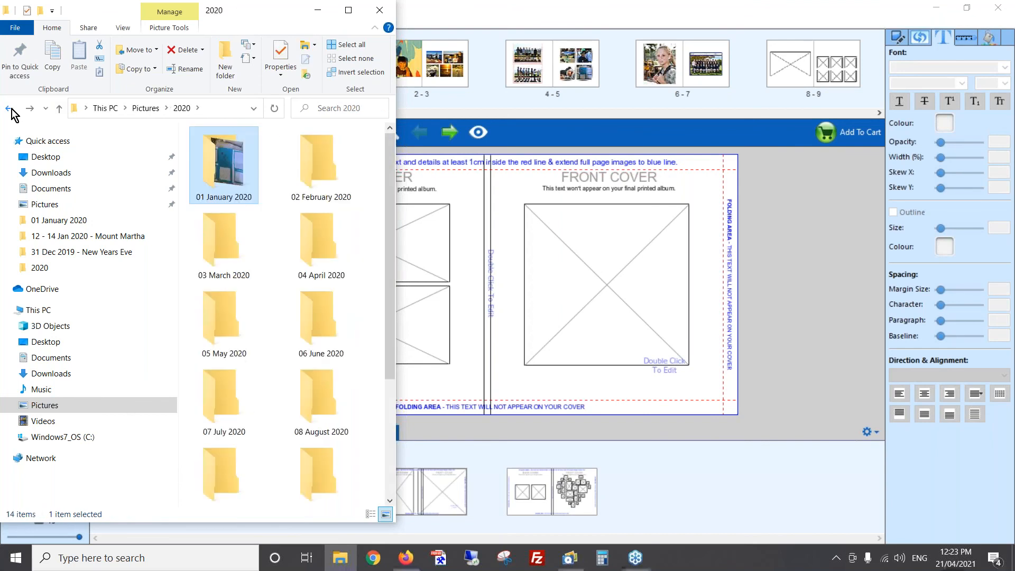
scroll(392, 260, down, 1)
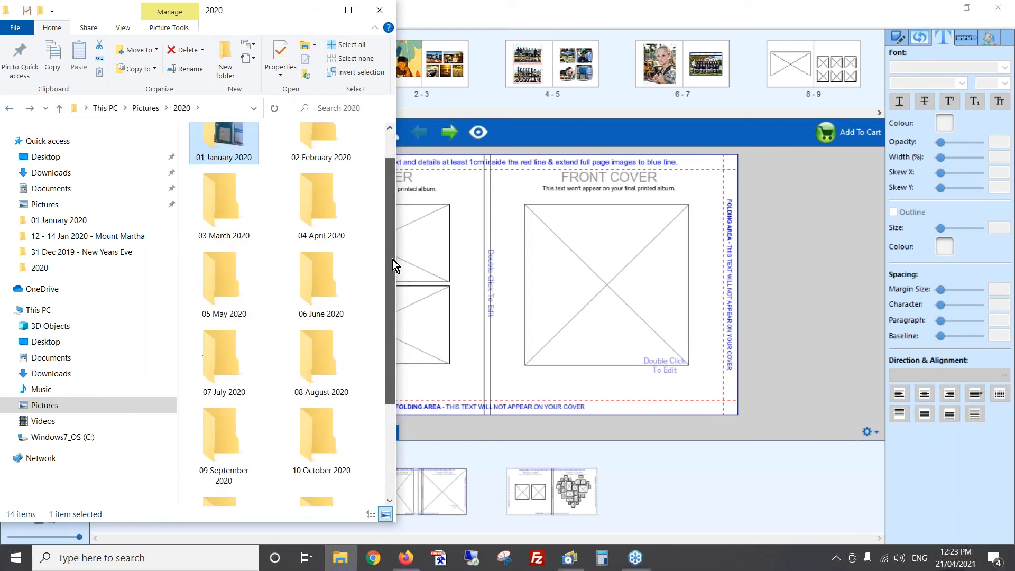
drag(392, 259, 392, 384)
drag(324, 467, 568, 280)
Step: Widen the front cover photo on both sides, keeping it between the spine and the folding area
click(587, 327)
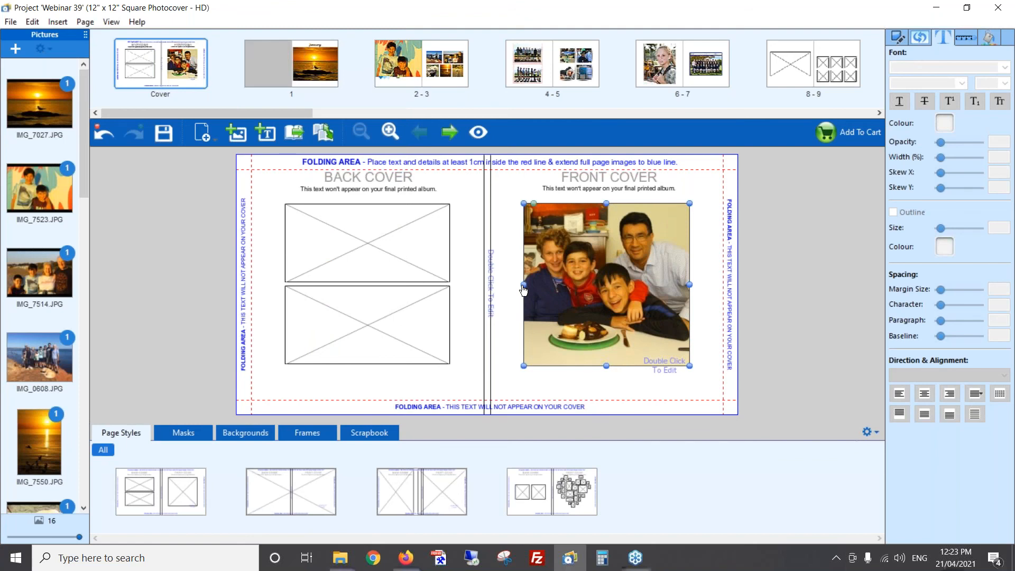
drag(522, 288, 505, 288)
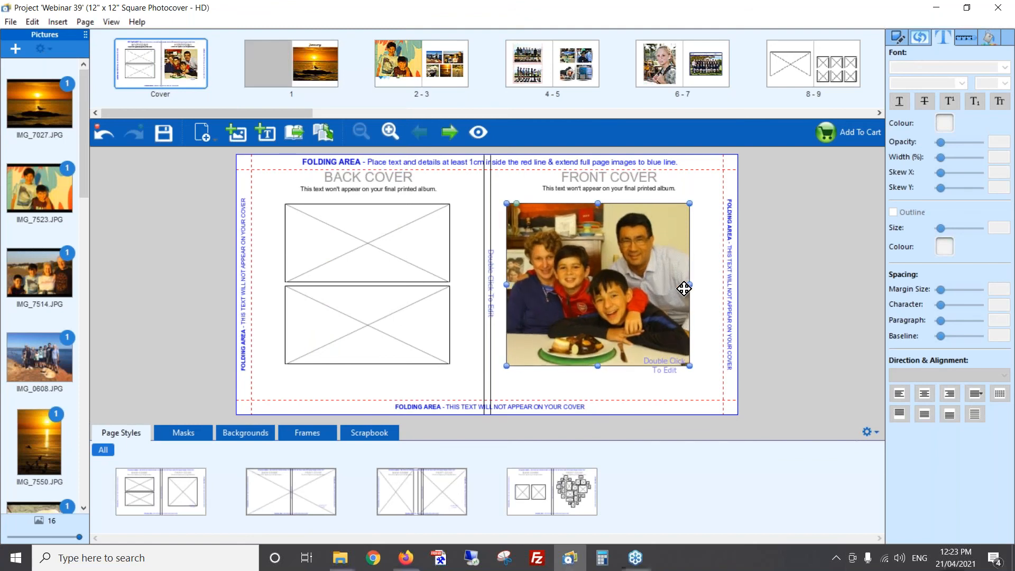
drag(690, 287, 712, 286)
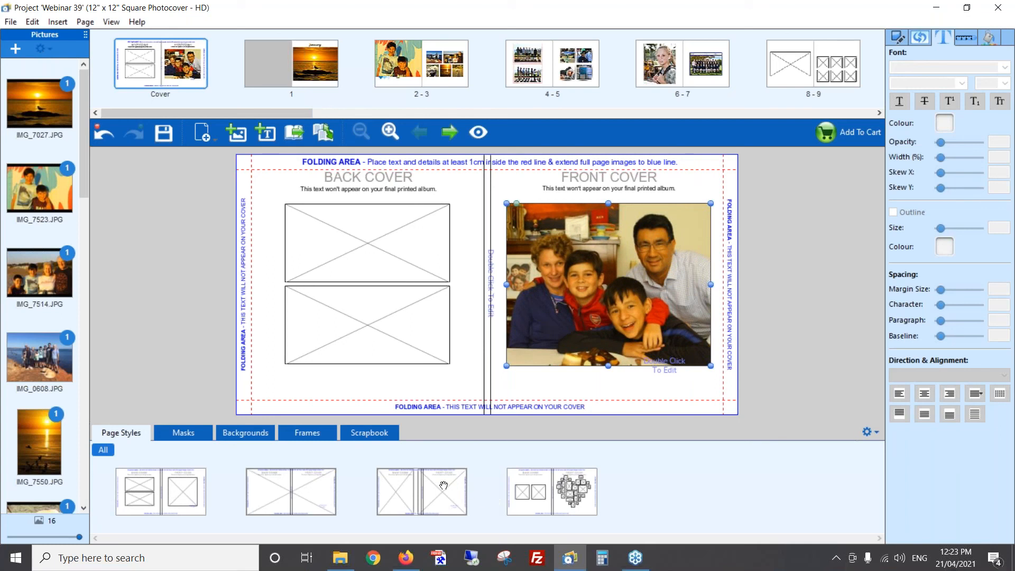
Step: Apply the plain black background to the whole cover
click(245, 433)
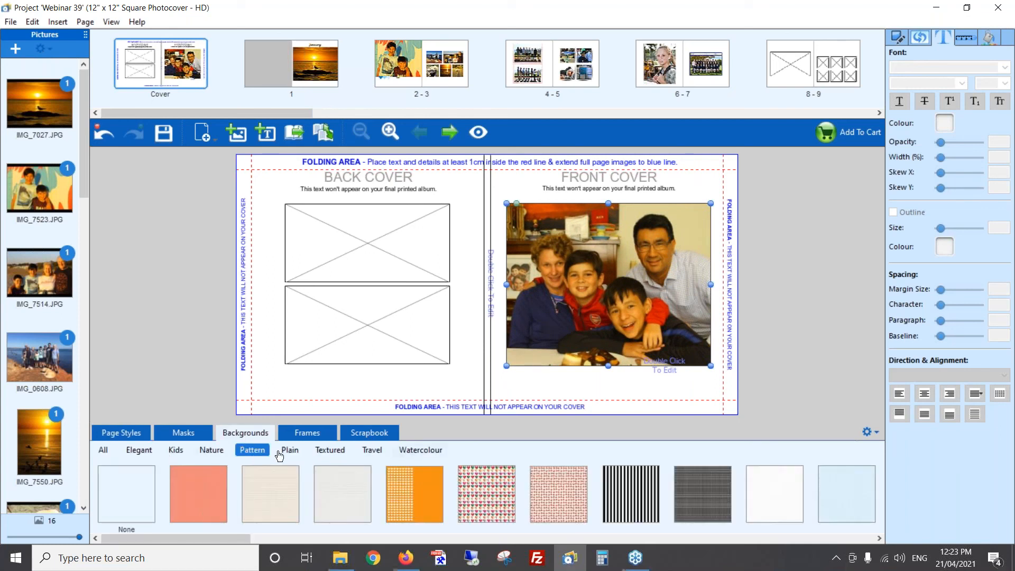
click(295, 452)
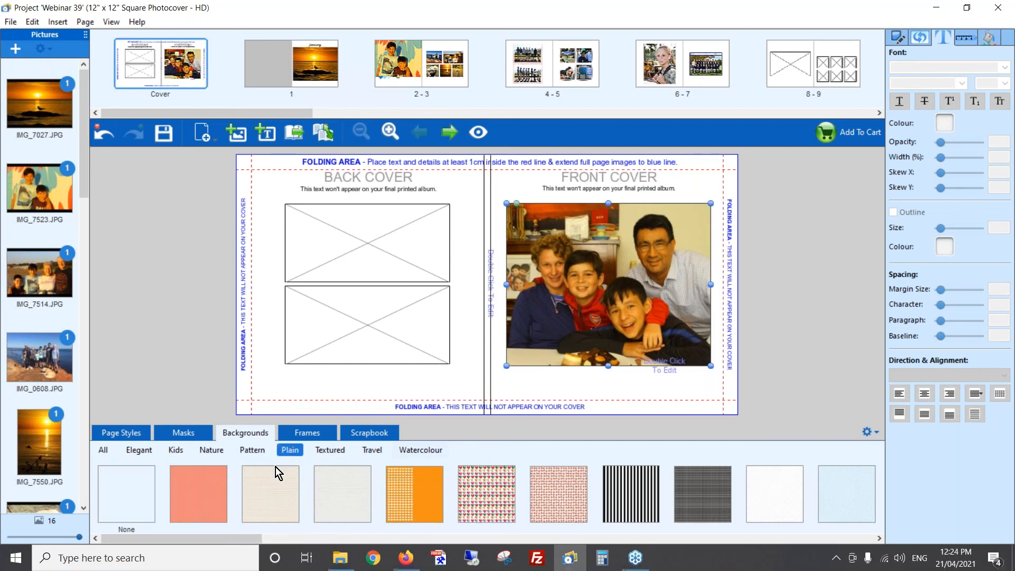
drag(209, 493, 535, 354)
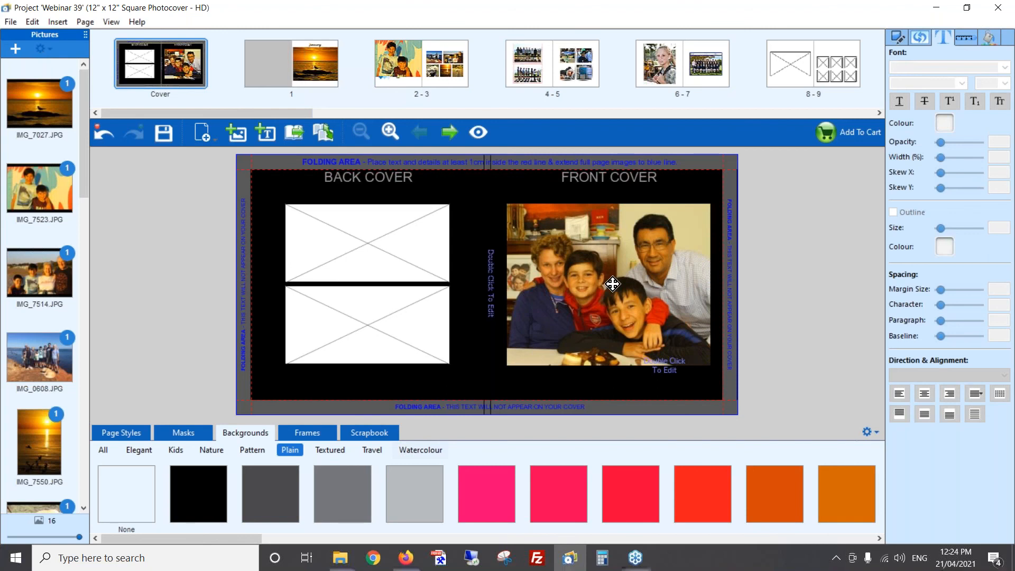
Step: Add a white border of size 3.0 to the front cover photo
click(654, 225)
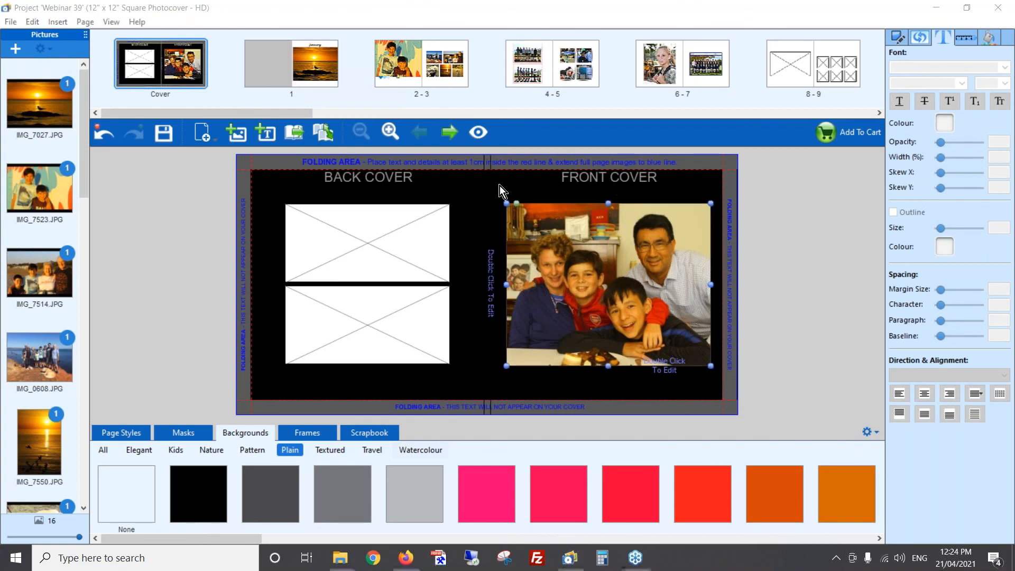
click(896, 40)
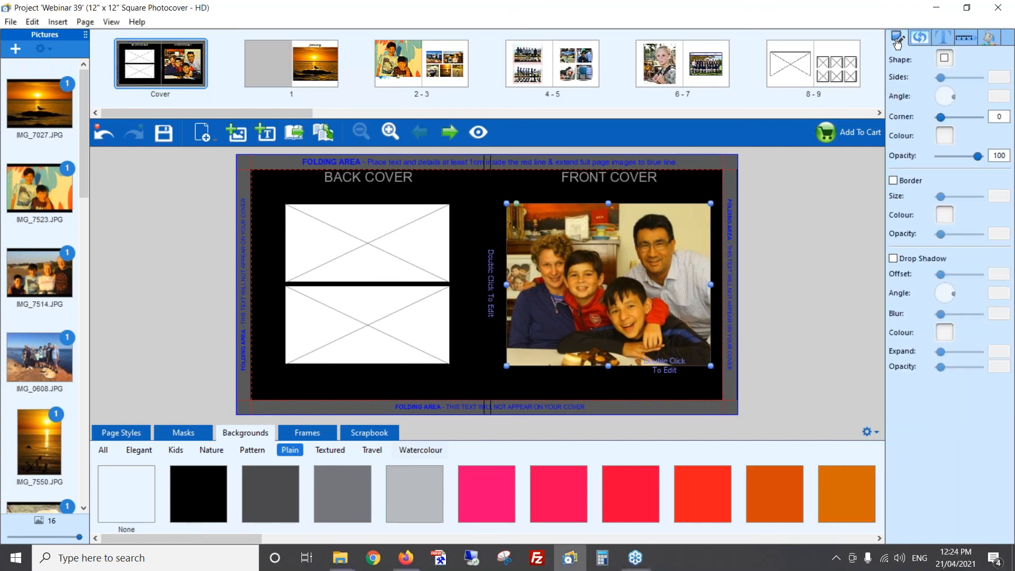
click(893, 180)
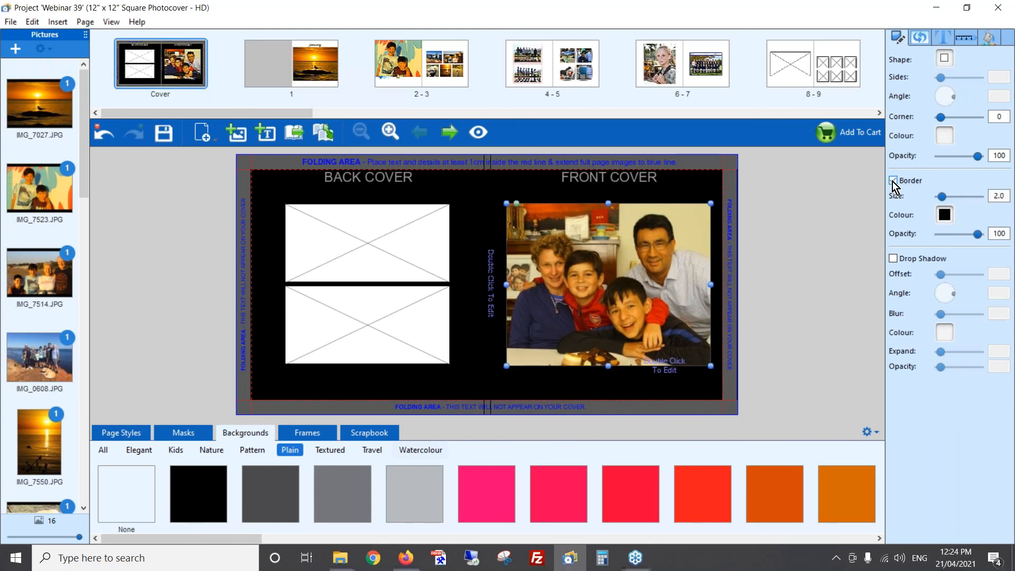
click(945, 215)
click(962, 372)
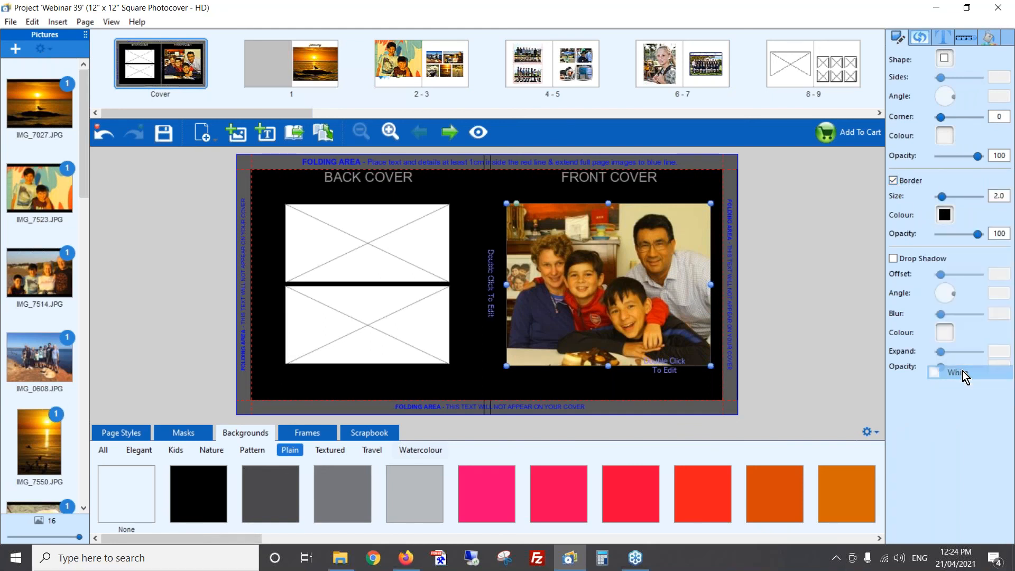
click(943, 197)
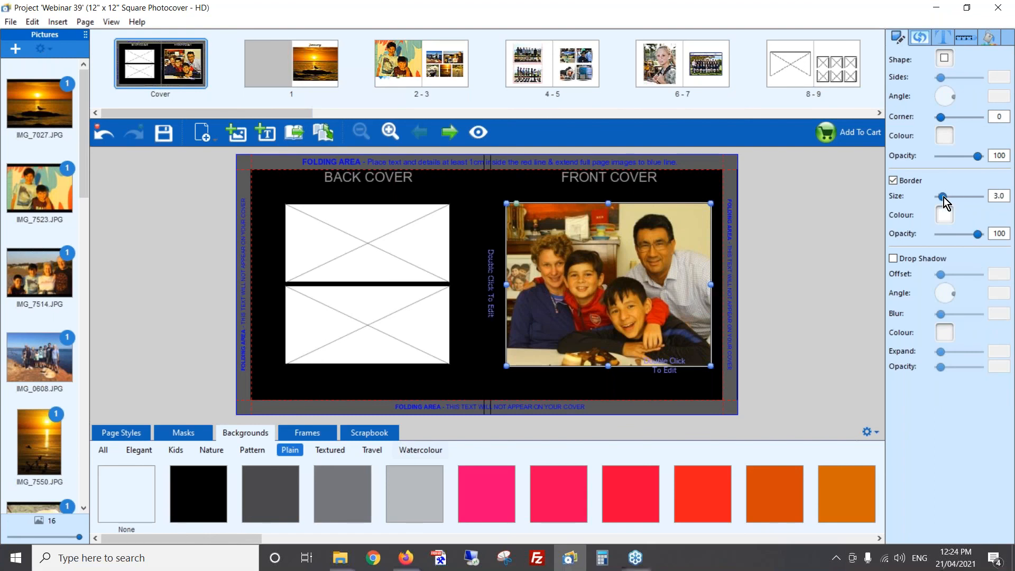
Step: Add a text box at the top of the front cover and set its font to Lucida Calligraphy, size 48
click(680, 388)
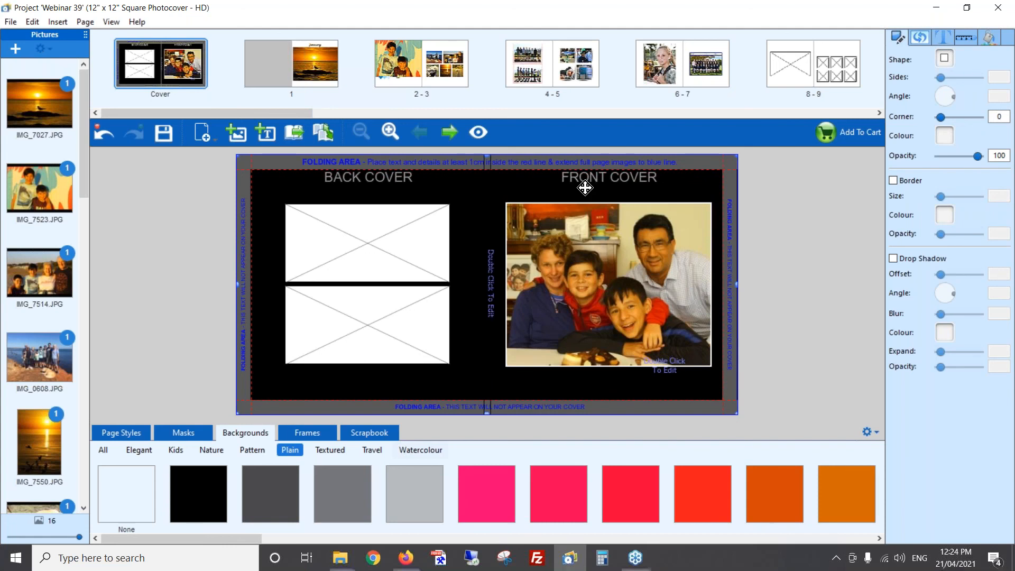
click(264, 128)
drag(473, 275, 560, 208)
double_click(567, 197)
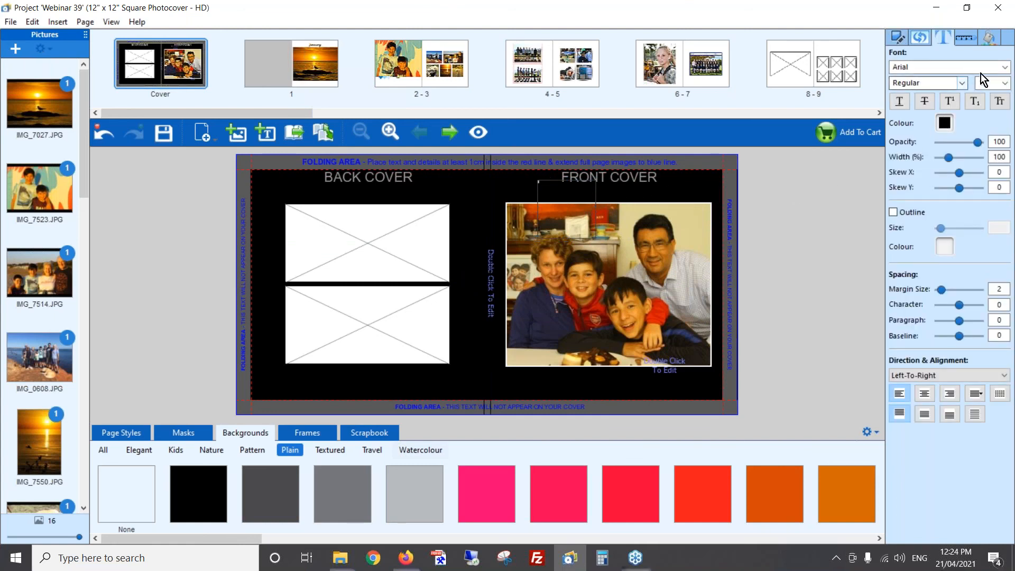
click(1004, 67)
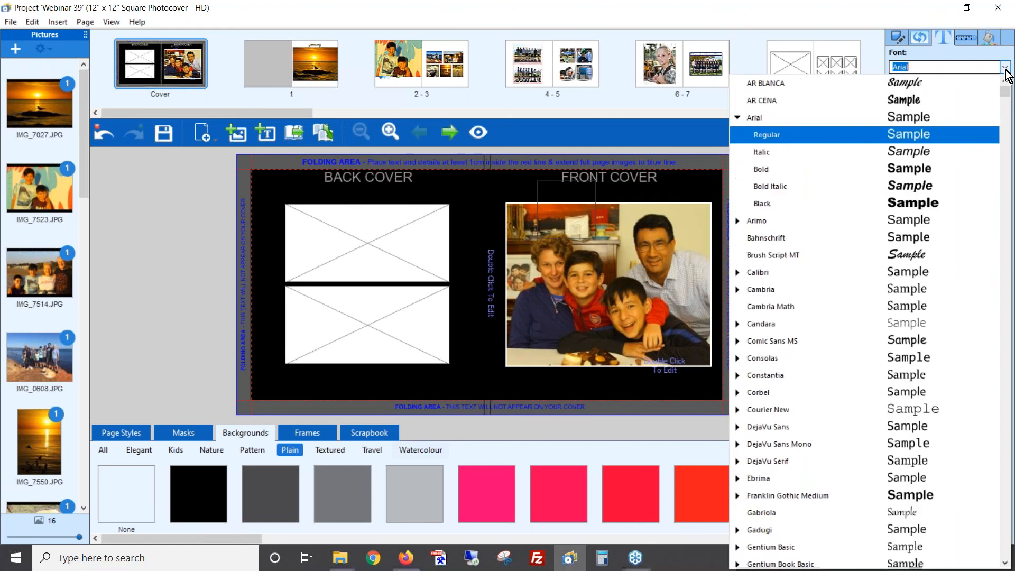
text(lligraphy)
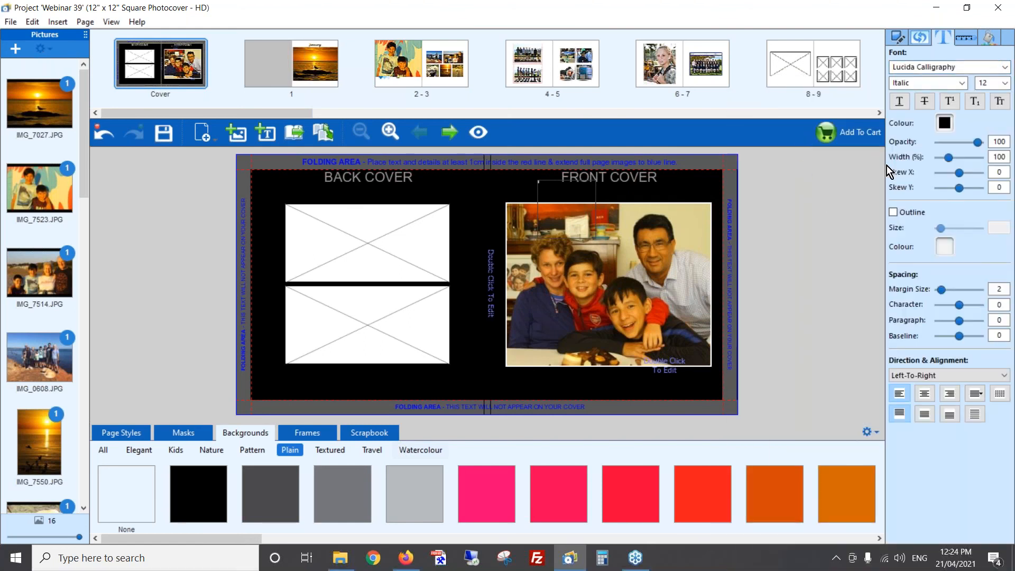
click(1004, 85)
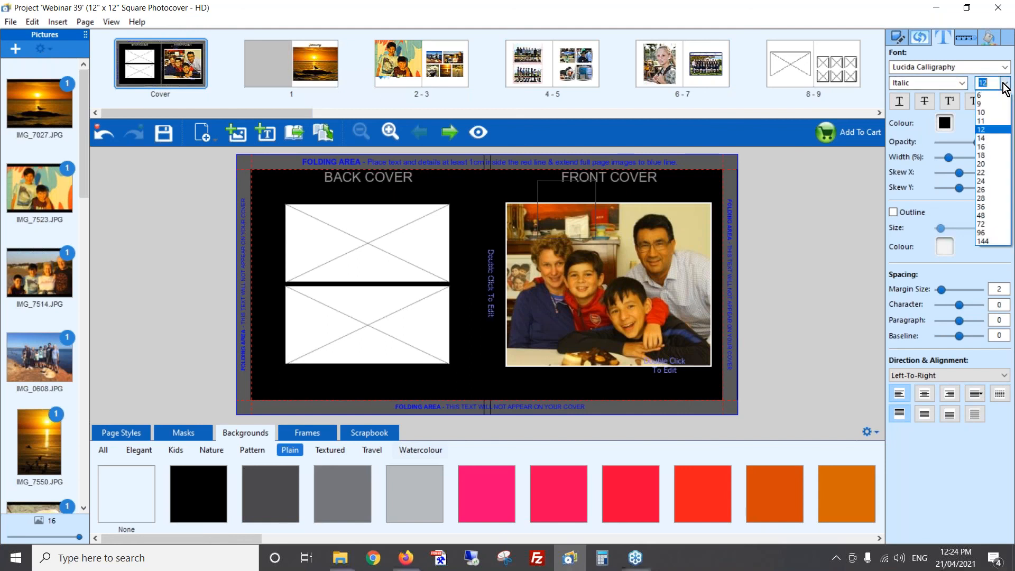
click(983, 215)
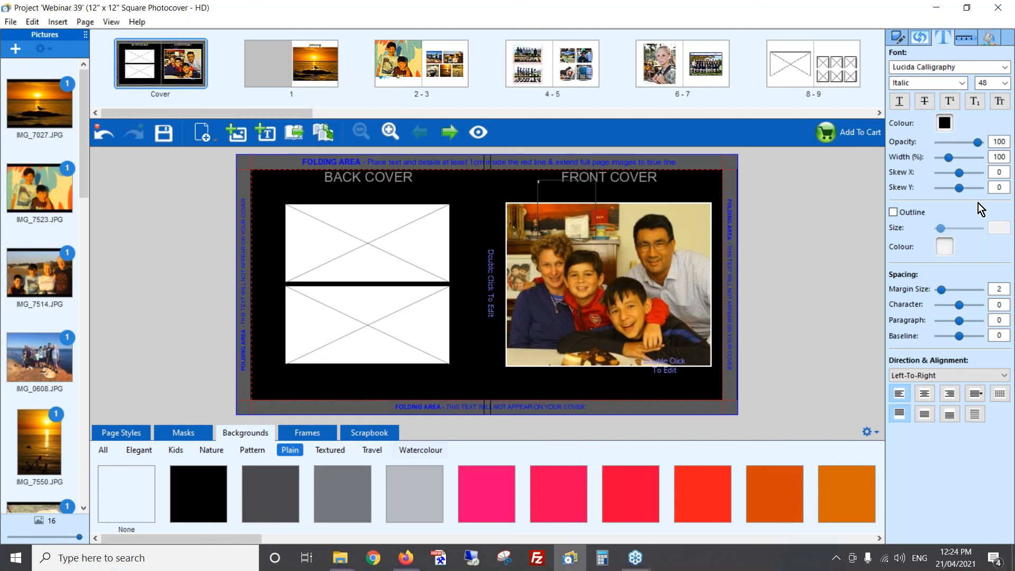
Step: Enter the title "2020 Family Album" in the front cover text box and colour all of its text white
text(Family)
key(Return)
text(Album)
key(ctrl+a)
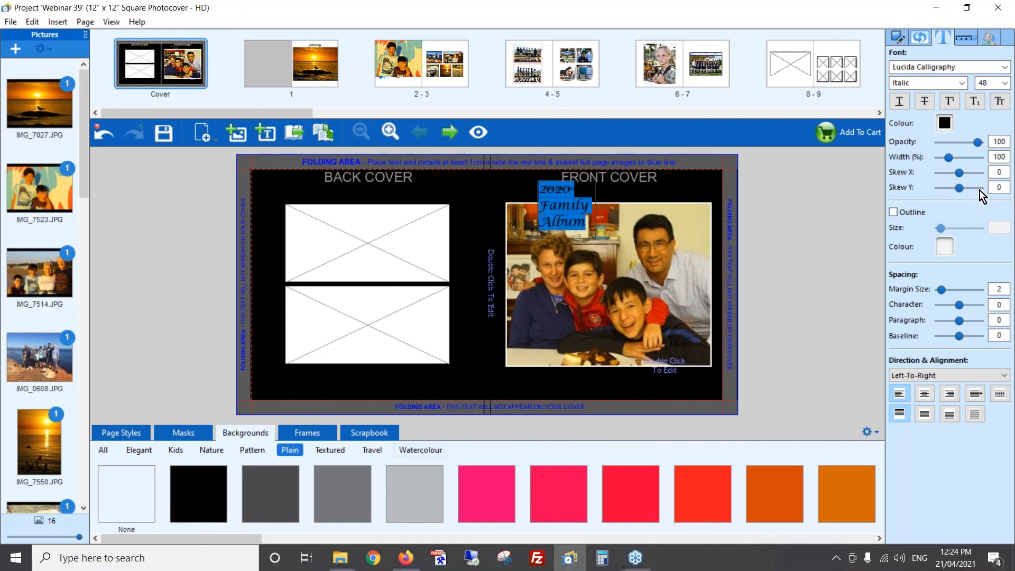
click(944, 123)
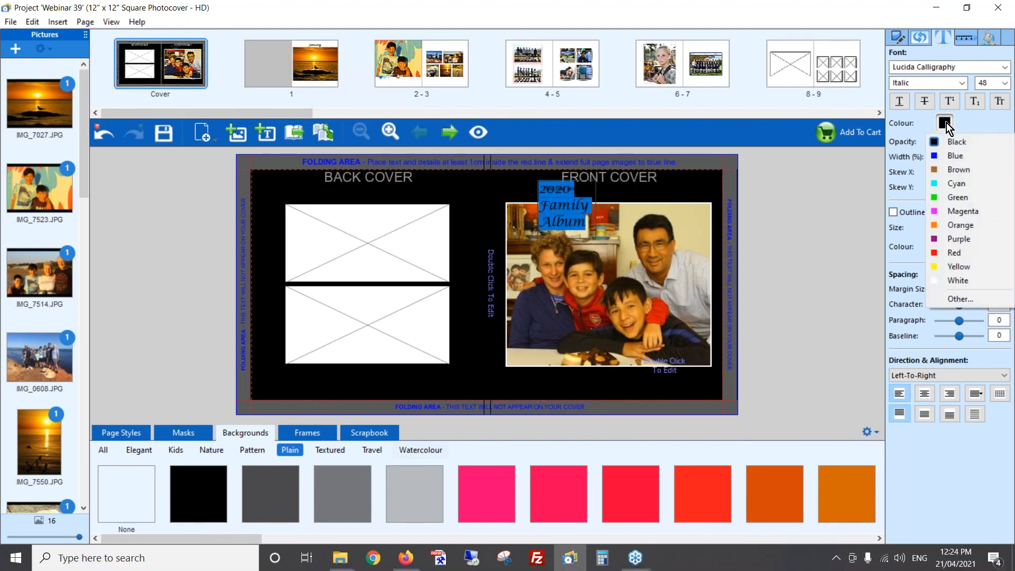
click(956, 281)
click(599, 201)
click(677, 189)
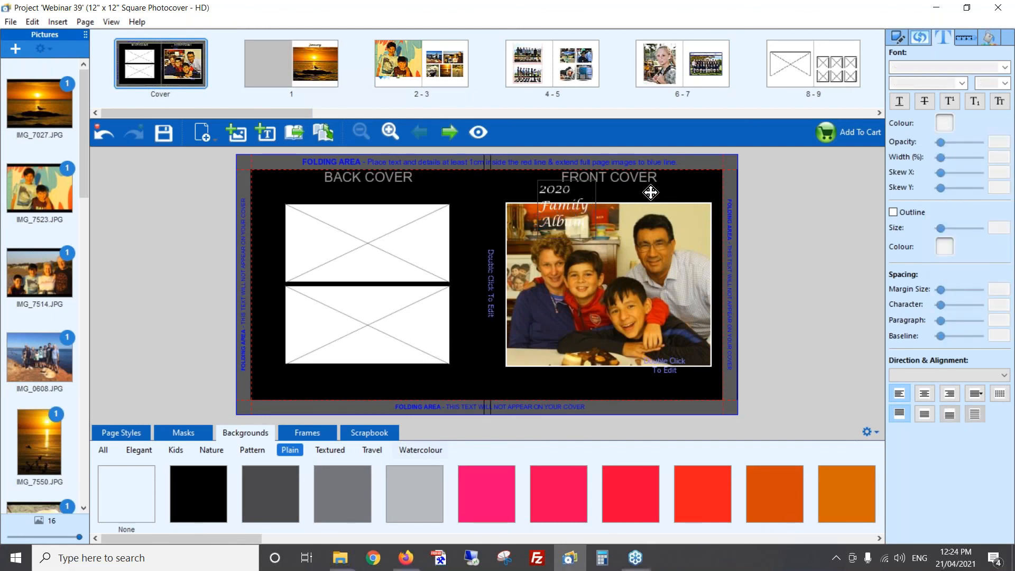
Step: Widen the title's text box so that "2020 Family Album" fits on one line above the front cover photo
click(583, 208)
drag(596, 210, 697, 209)
click(759, 209)
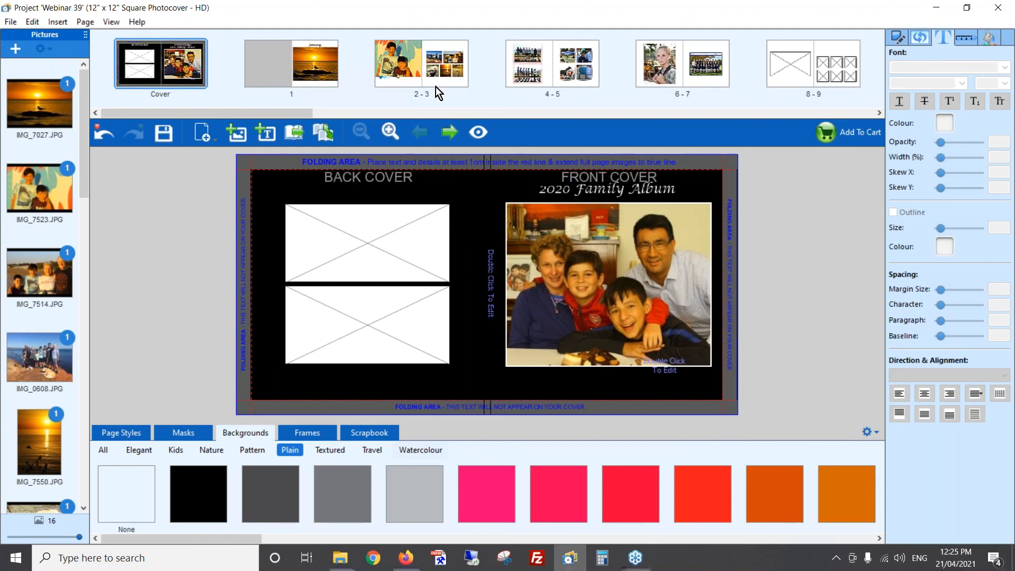
Step: Hide the non-printable items on the cover, including the folding area guides and the front and back cover labels
click(620, 191)
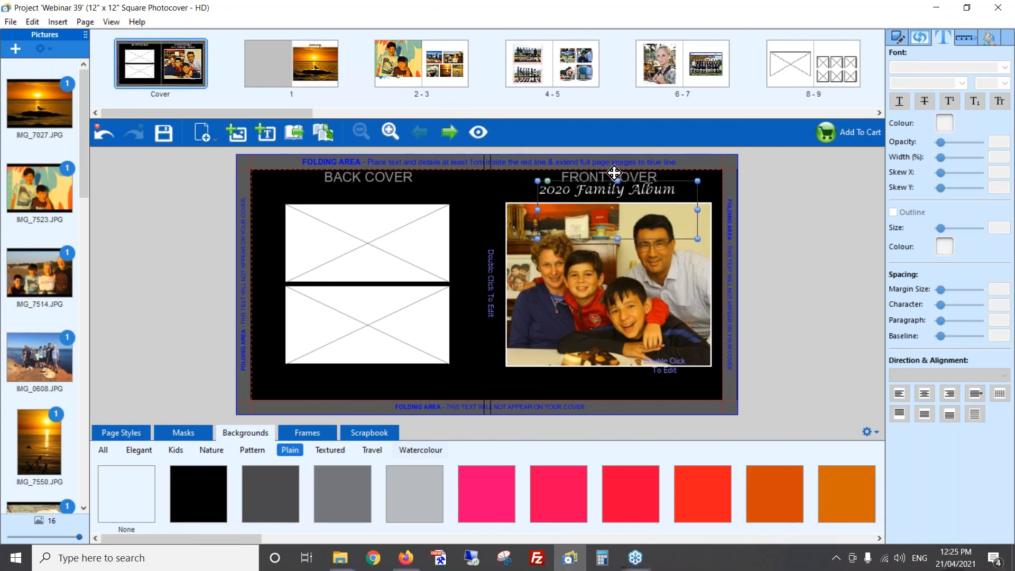
click(110, 22)
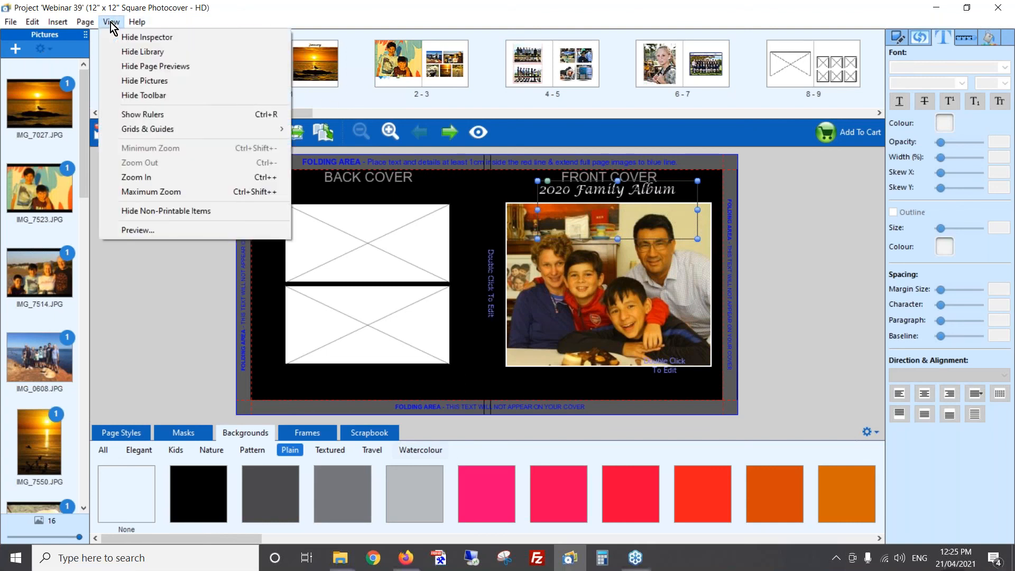
click(174, 211)
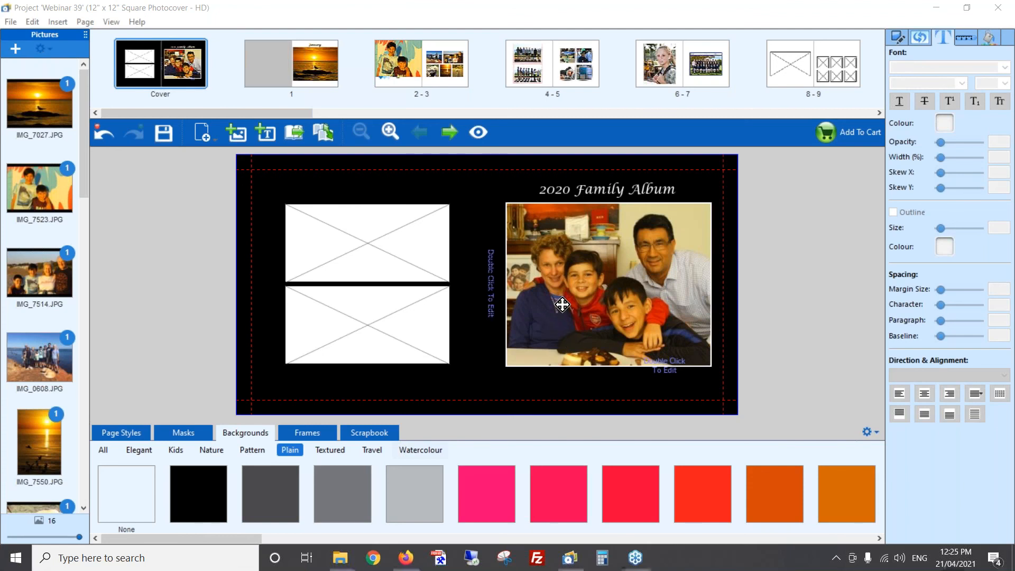
key(alt+Tab)
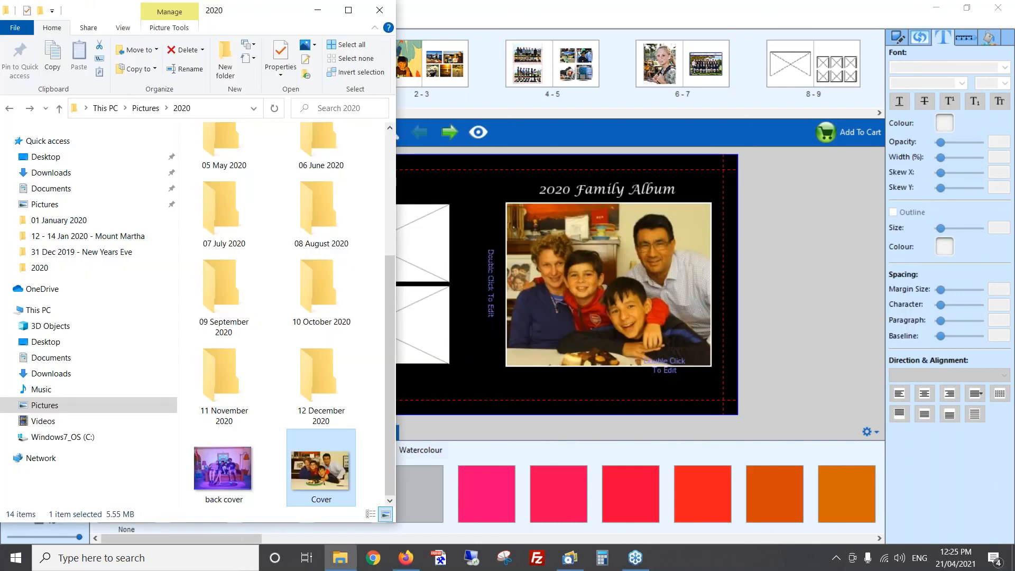
key(alt+Tab)
click(561, 302)
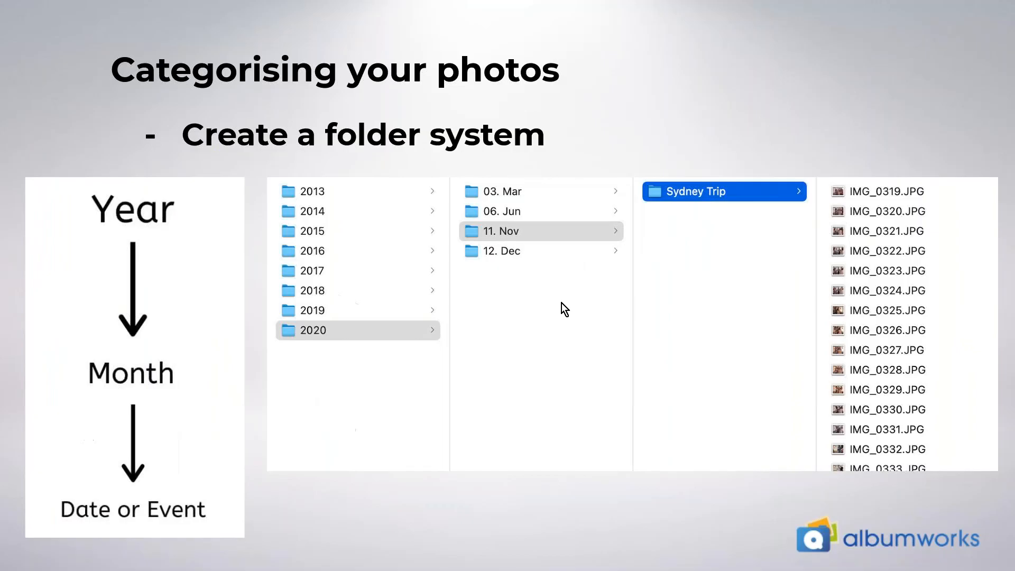
click(561, 303)
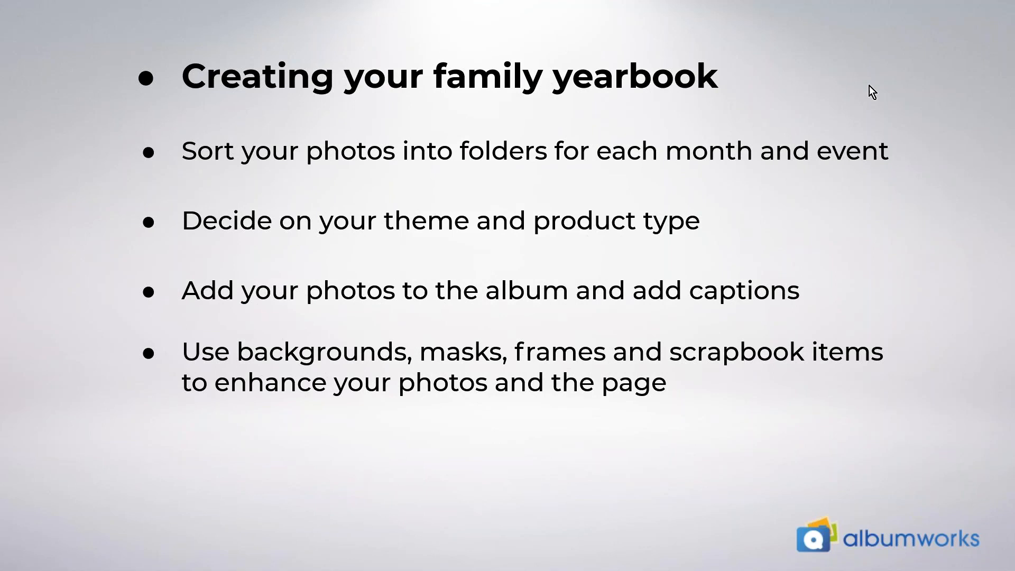